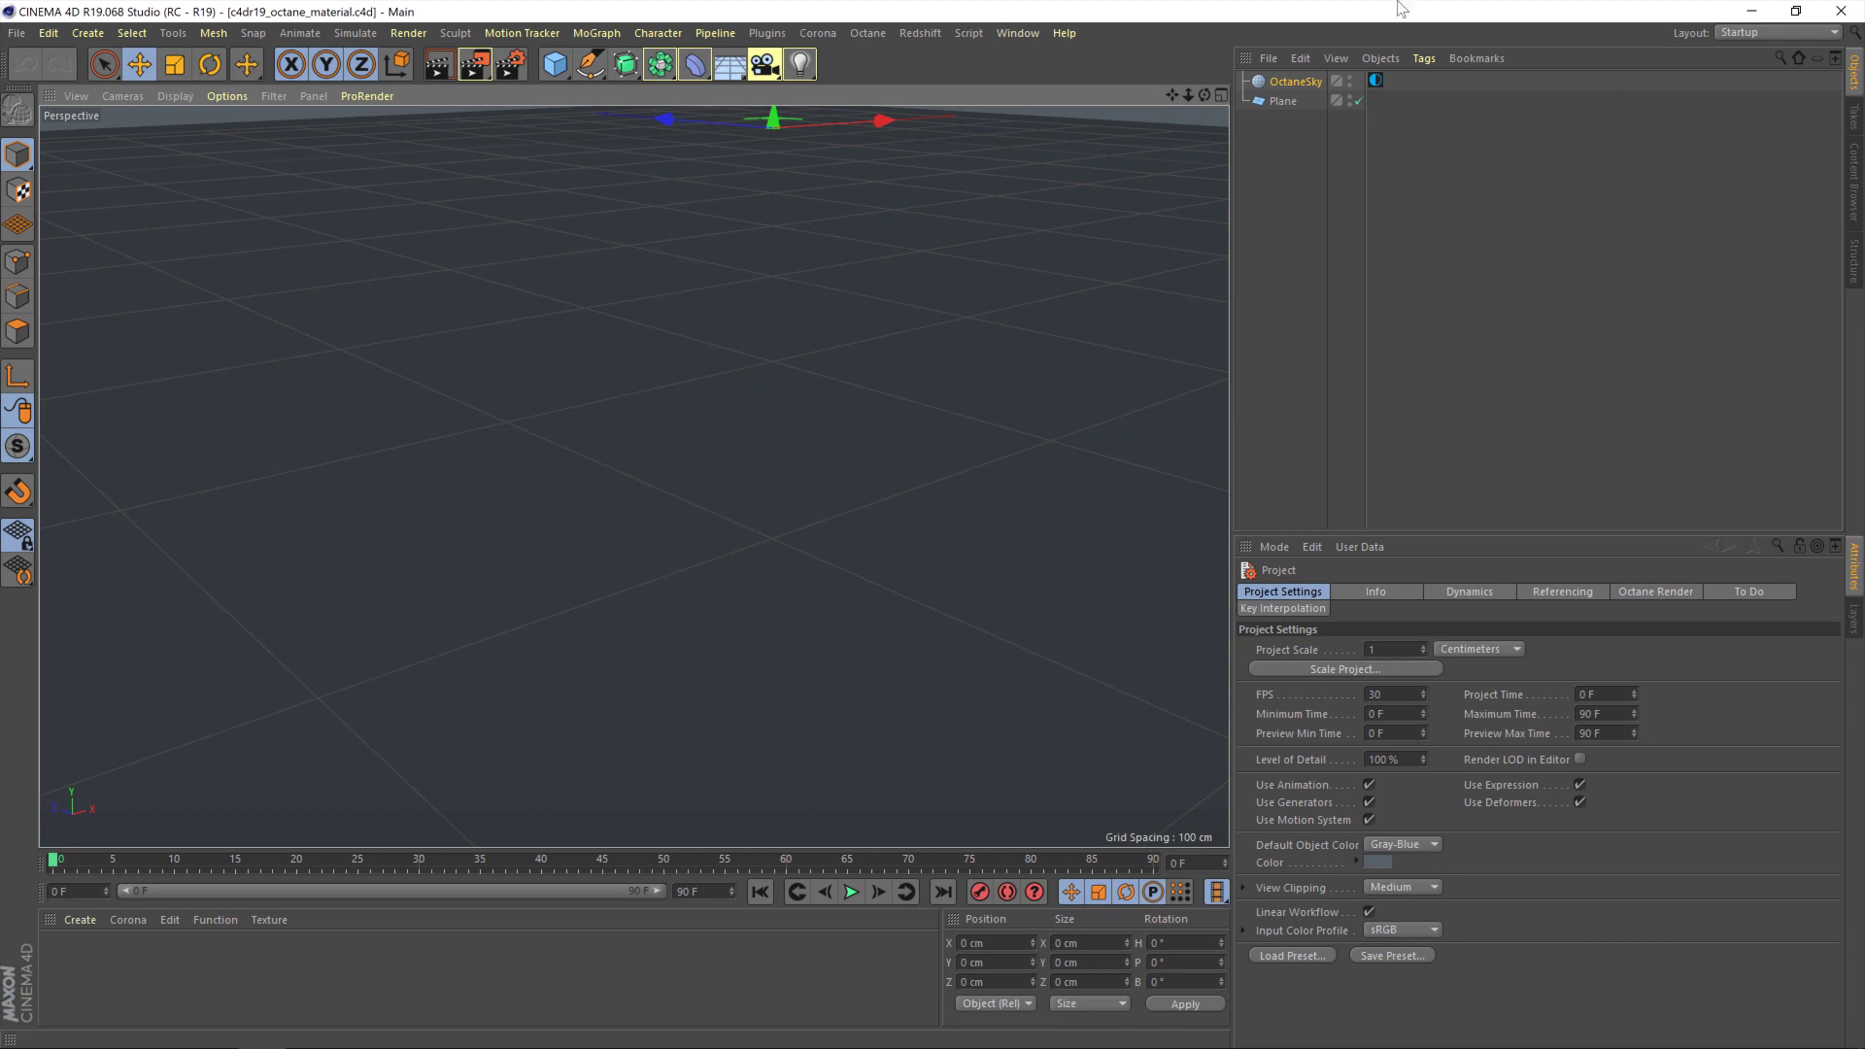
- Open the Plugins menu to check whether the Poliigon Material Converter is installed
{"action": "left_click", "coordinate": [767, 35]}
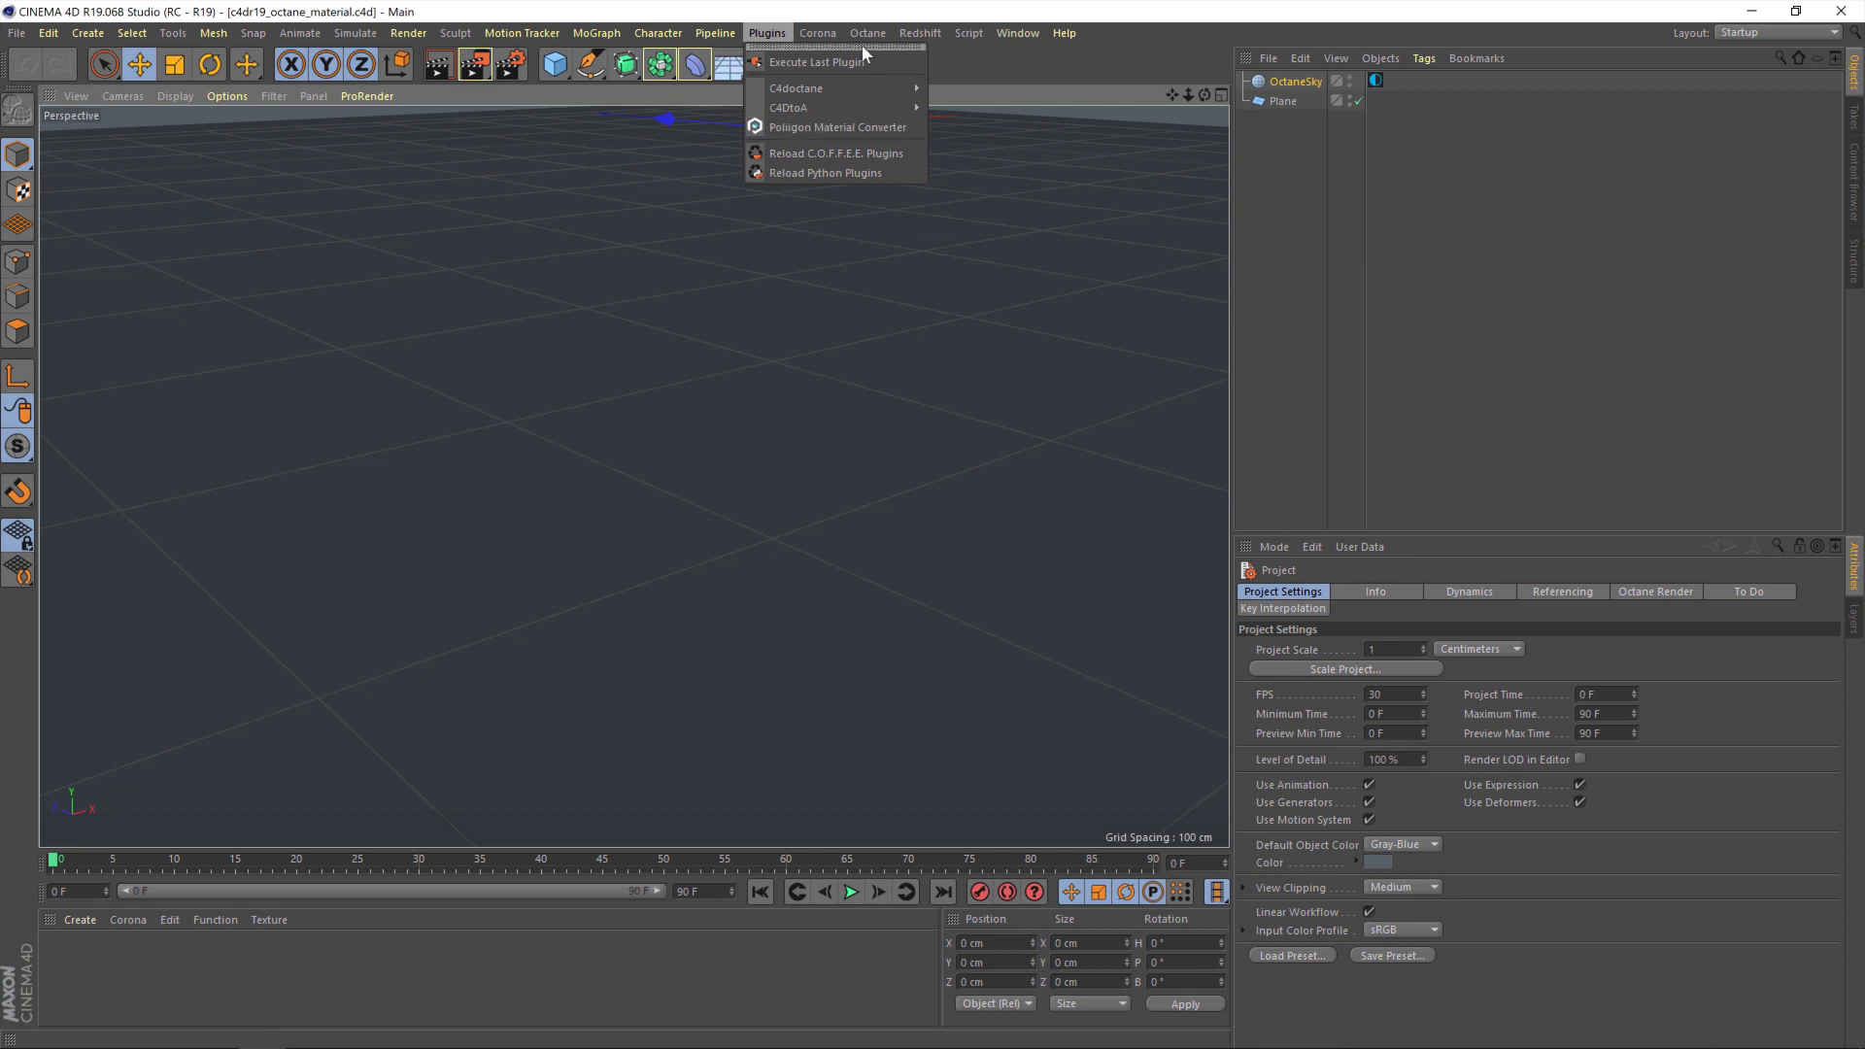
- Run Installer_Poliigon_Material_Converter.py from the Desktop's Poliigon_Material_Converter folder and confirm the successful install
{"action": "mouse_move", "coordinate": [976, 35]}
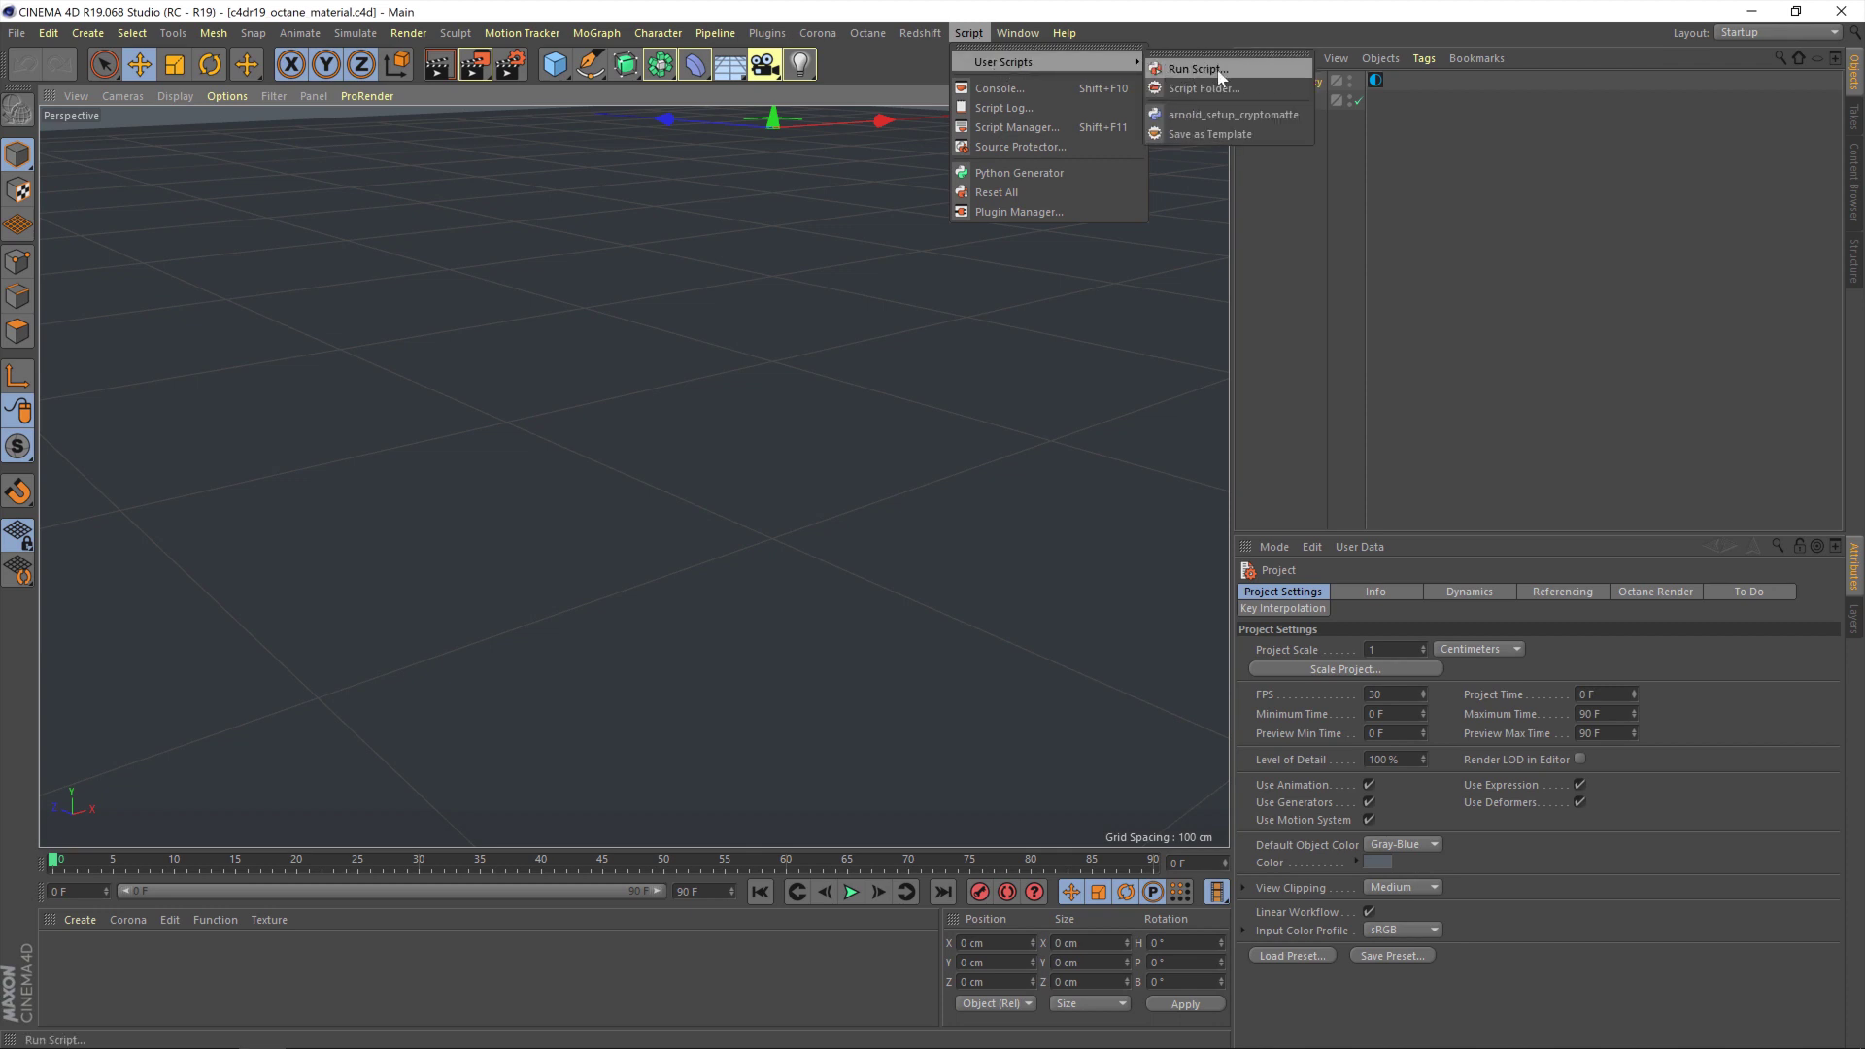
{"action": "left_click", "coordinate": [1231, 69]}
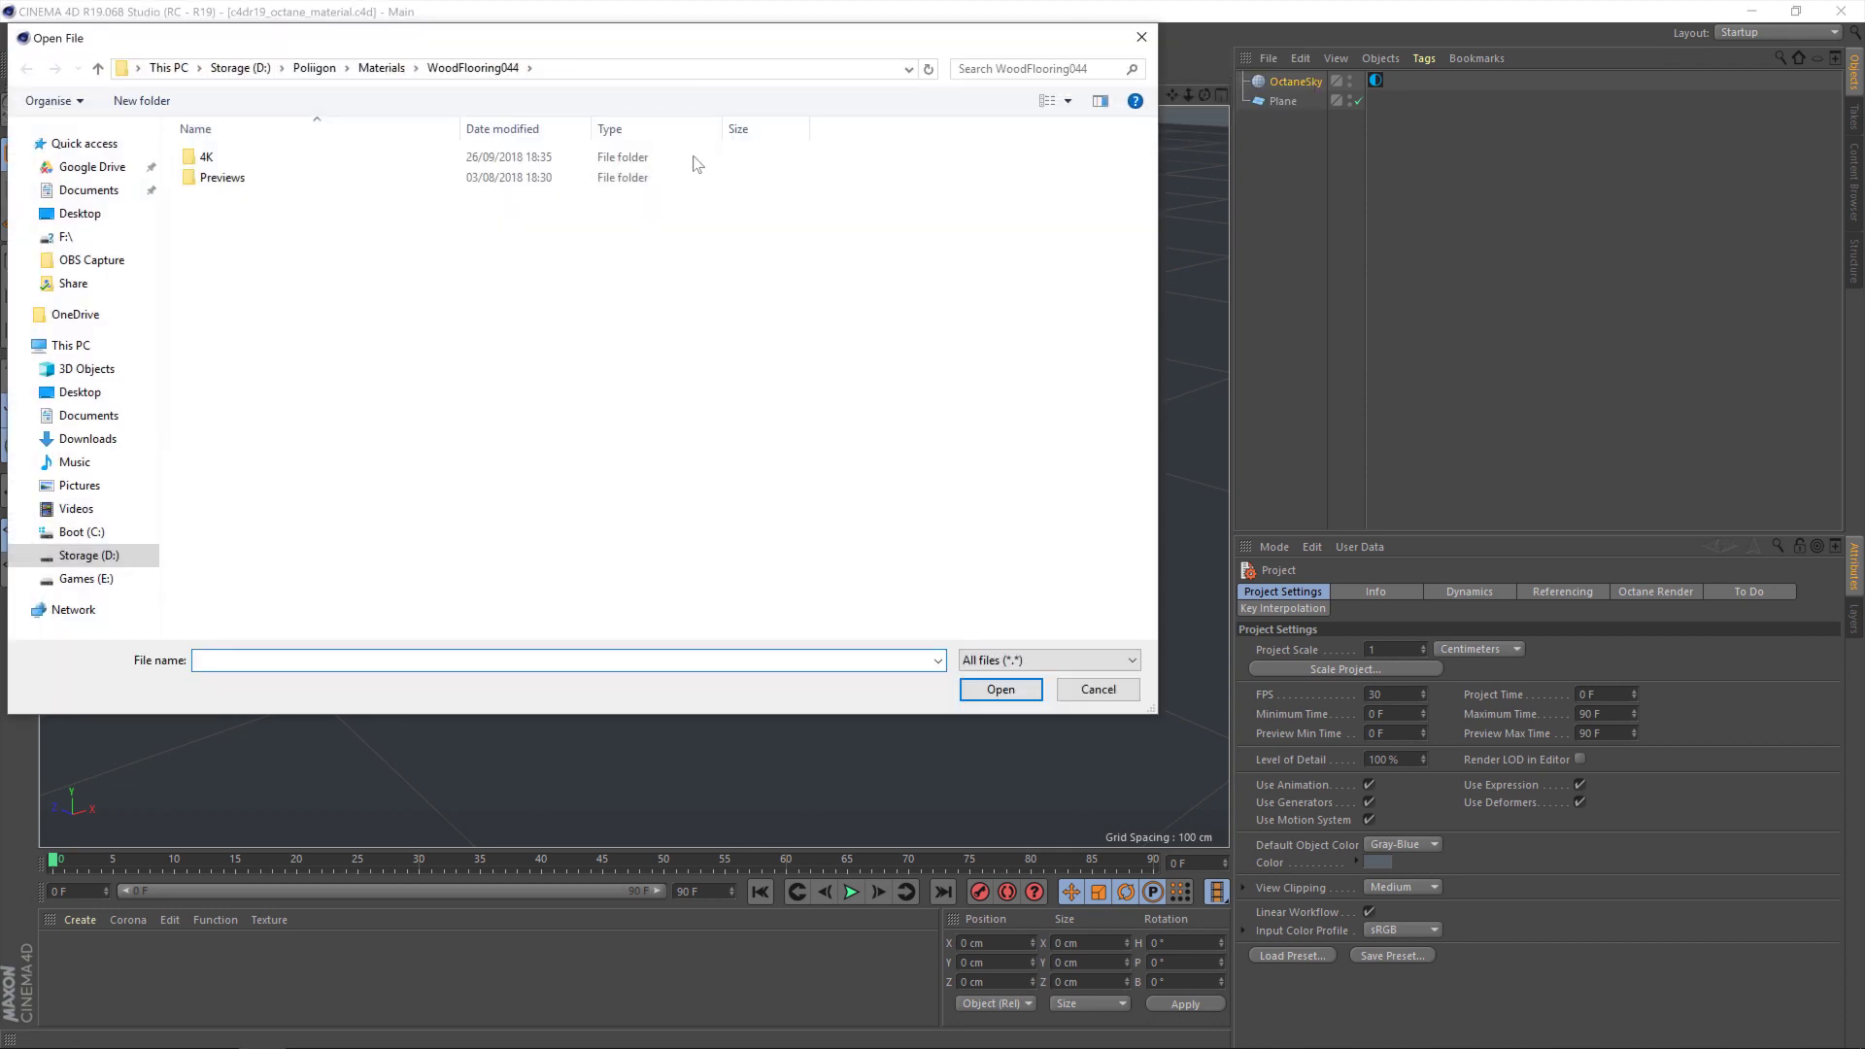
{"action": "left_click", "coordinate": [114, 393]}
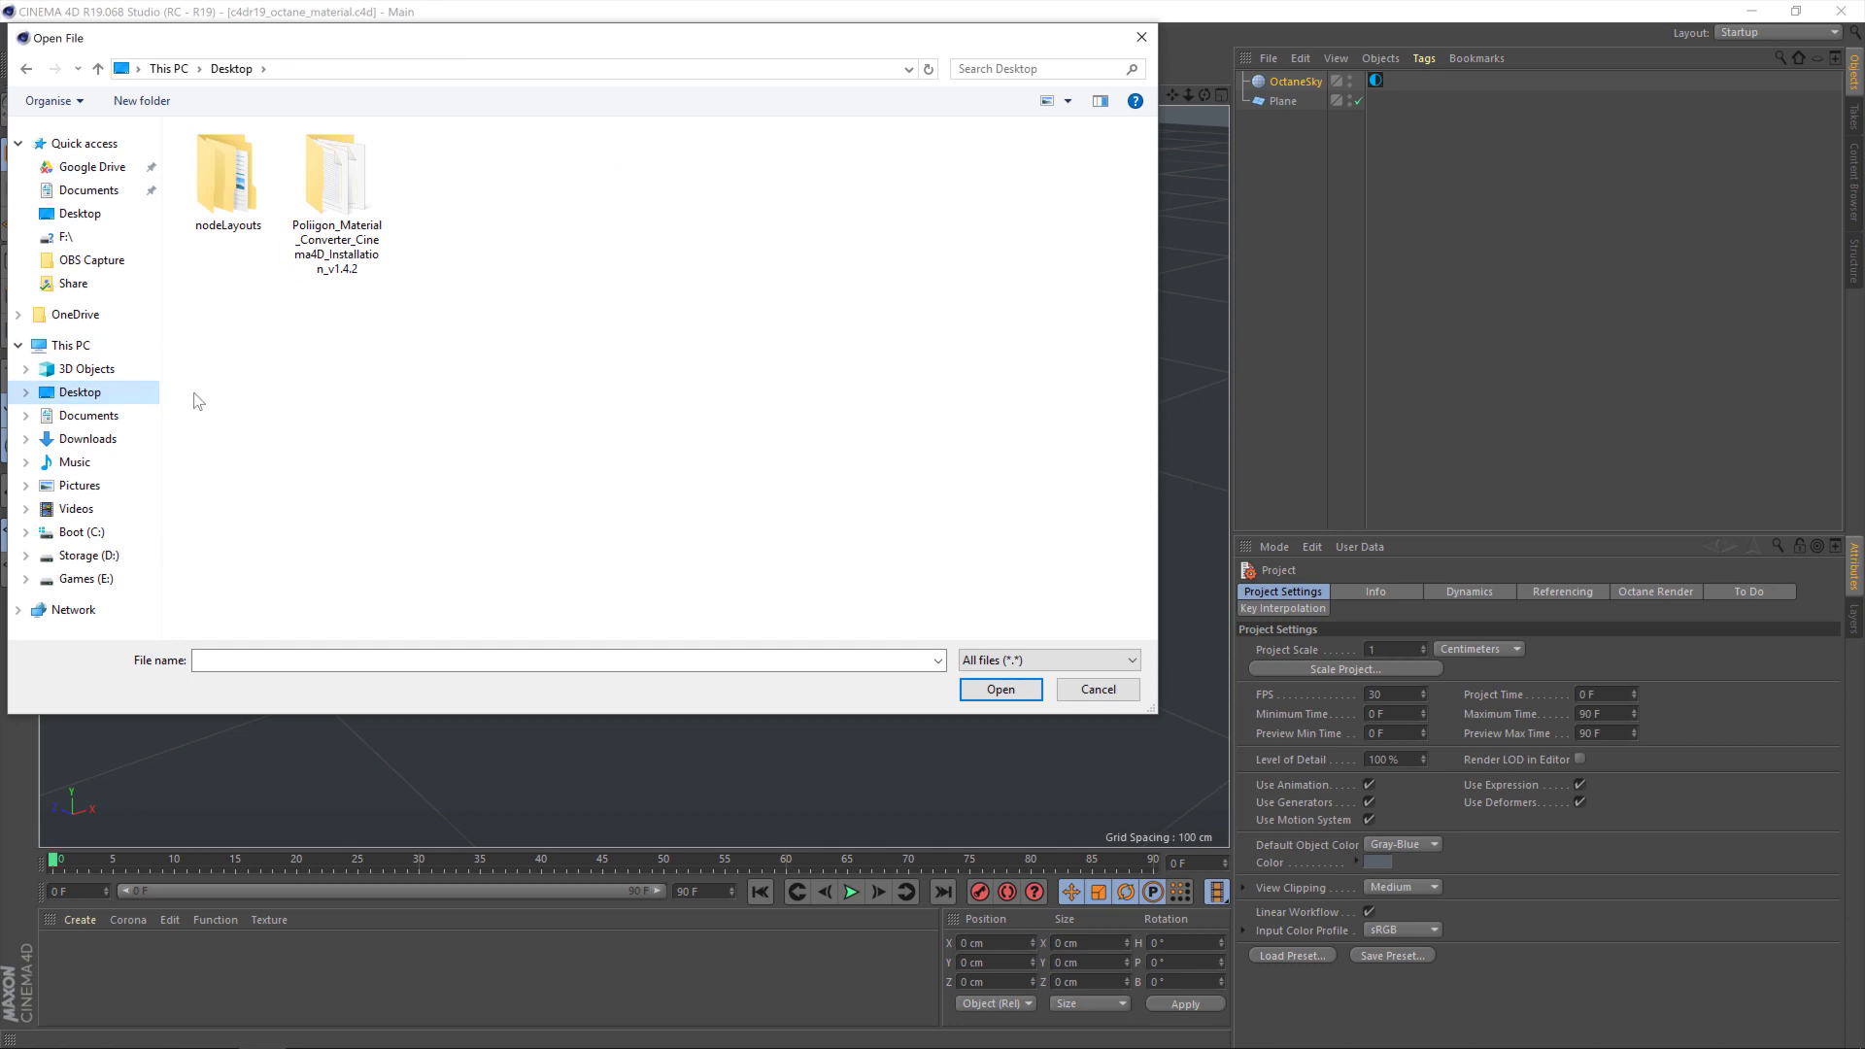
{"action": "double_click", "coordinate": [337, 188]}
{"action": "left_click", "coordinate": [340, 198]}
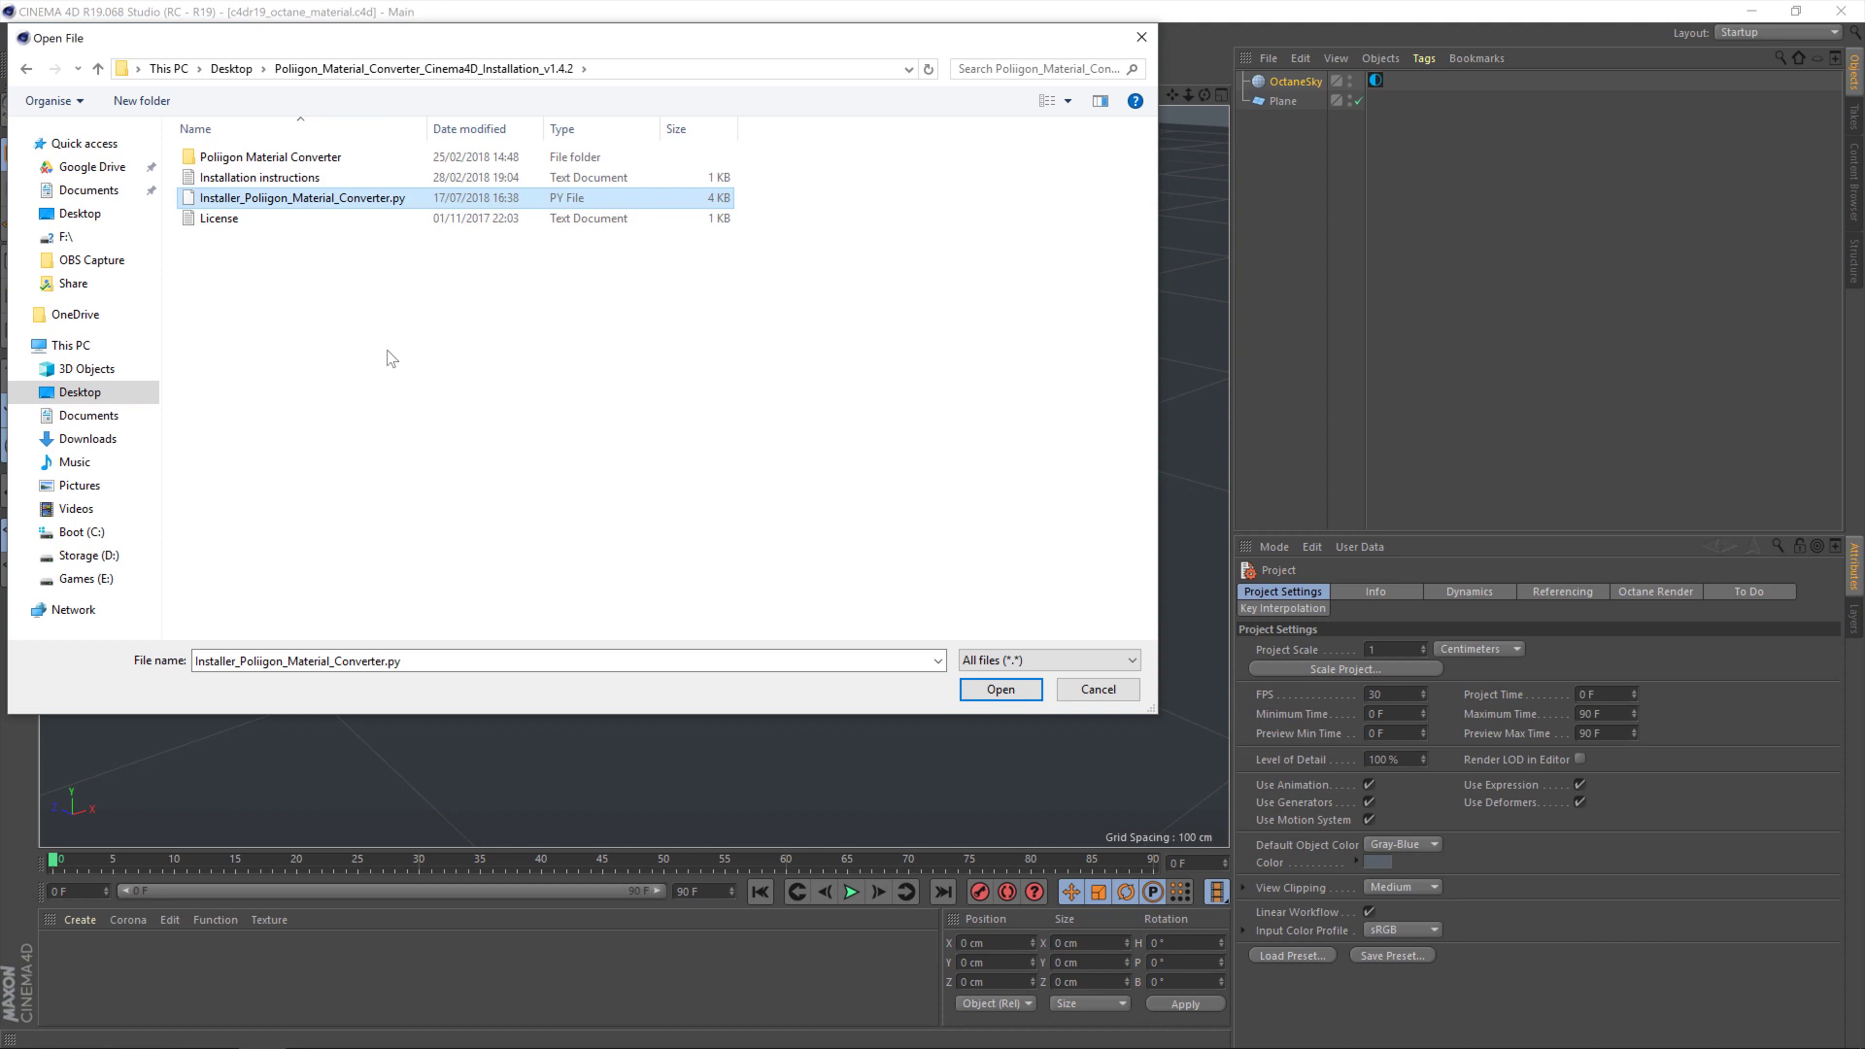
{"action": "left_click", "coordinate": [1016, 690]}
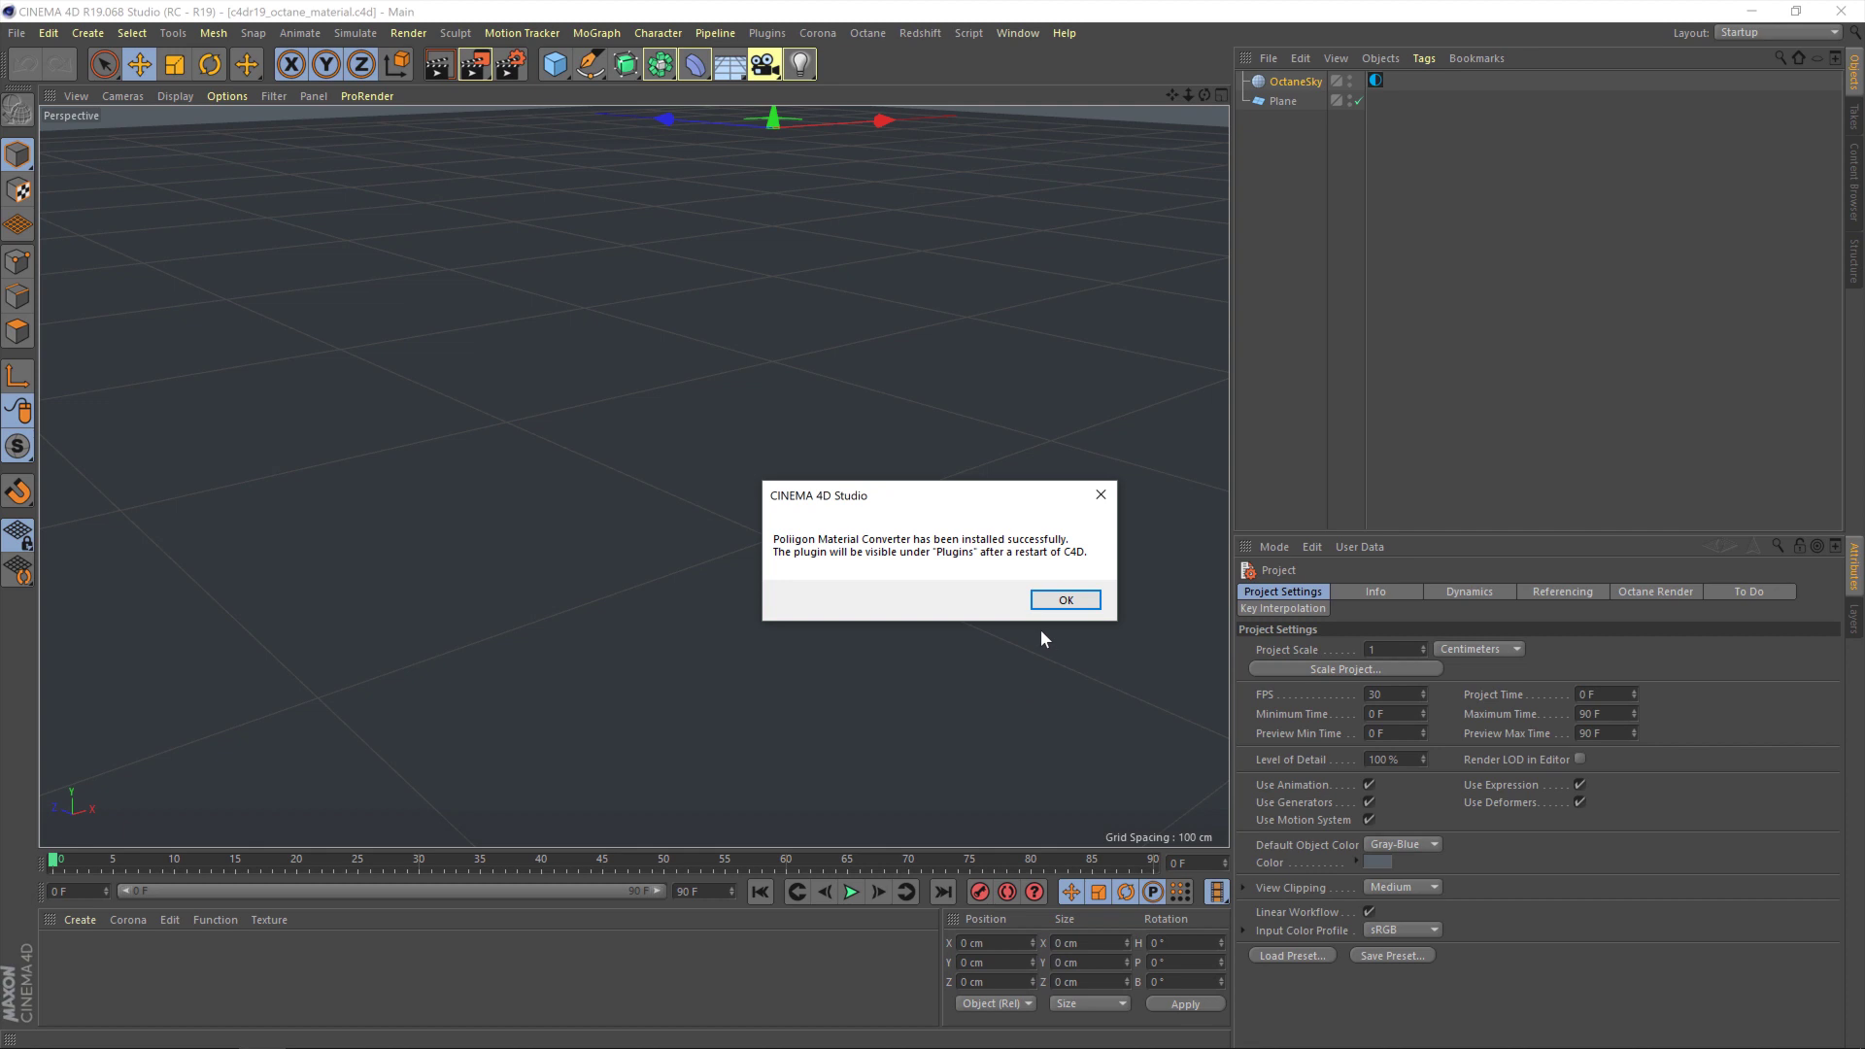
{"action": "left_click", "coordinate": [1057, 601]}
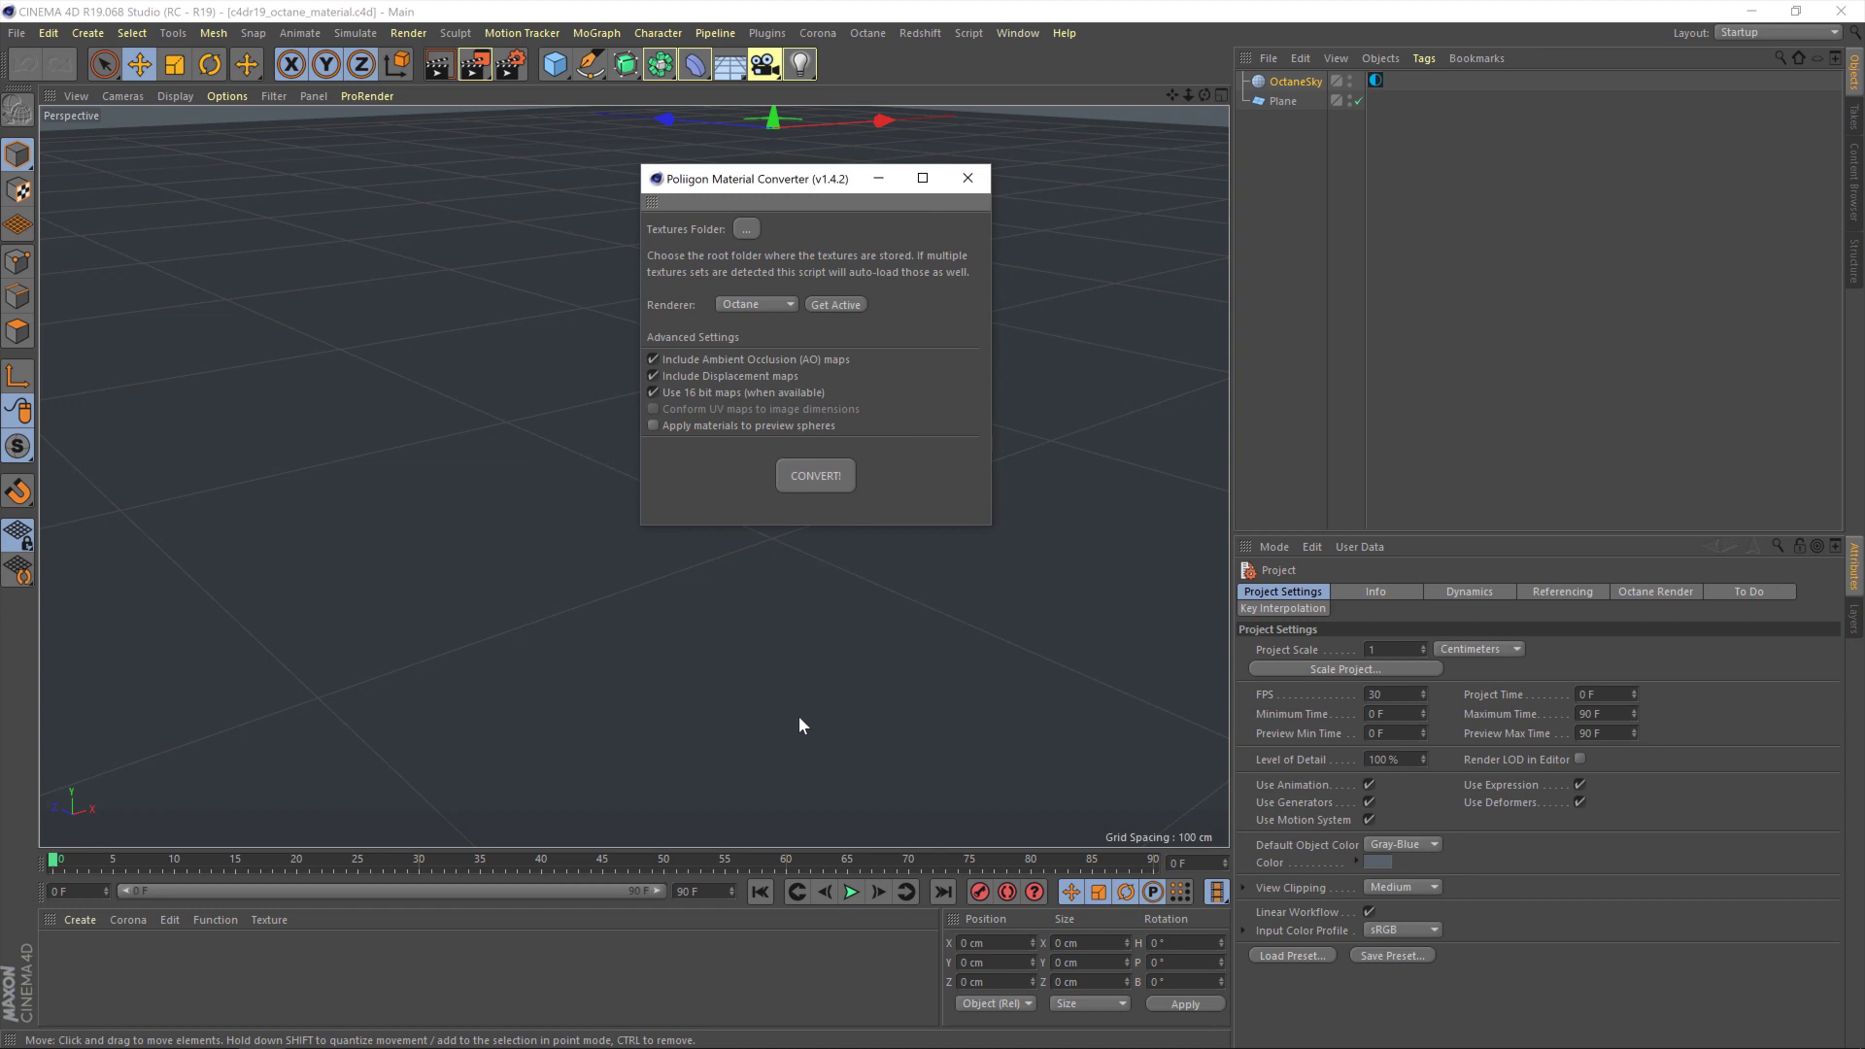
- Choose Storage (D:) > Poliigon > Materials > WoodFlooring044 as the converter's textures folder
{"action": "left_click", "coordinate": [746, 228]}
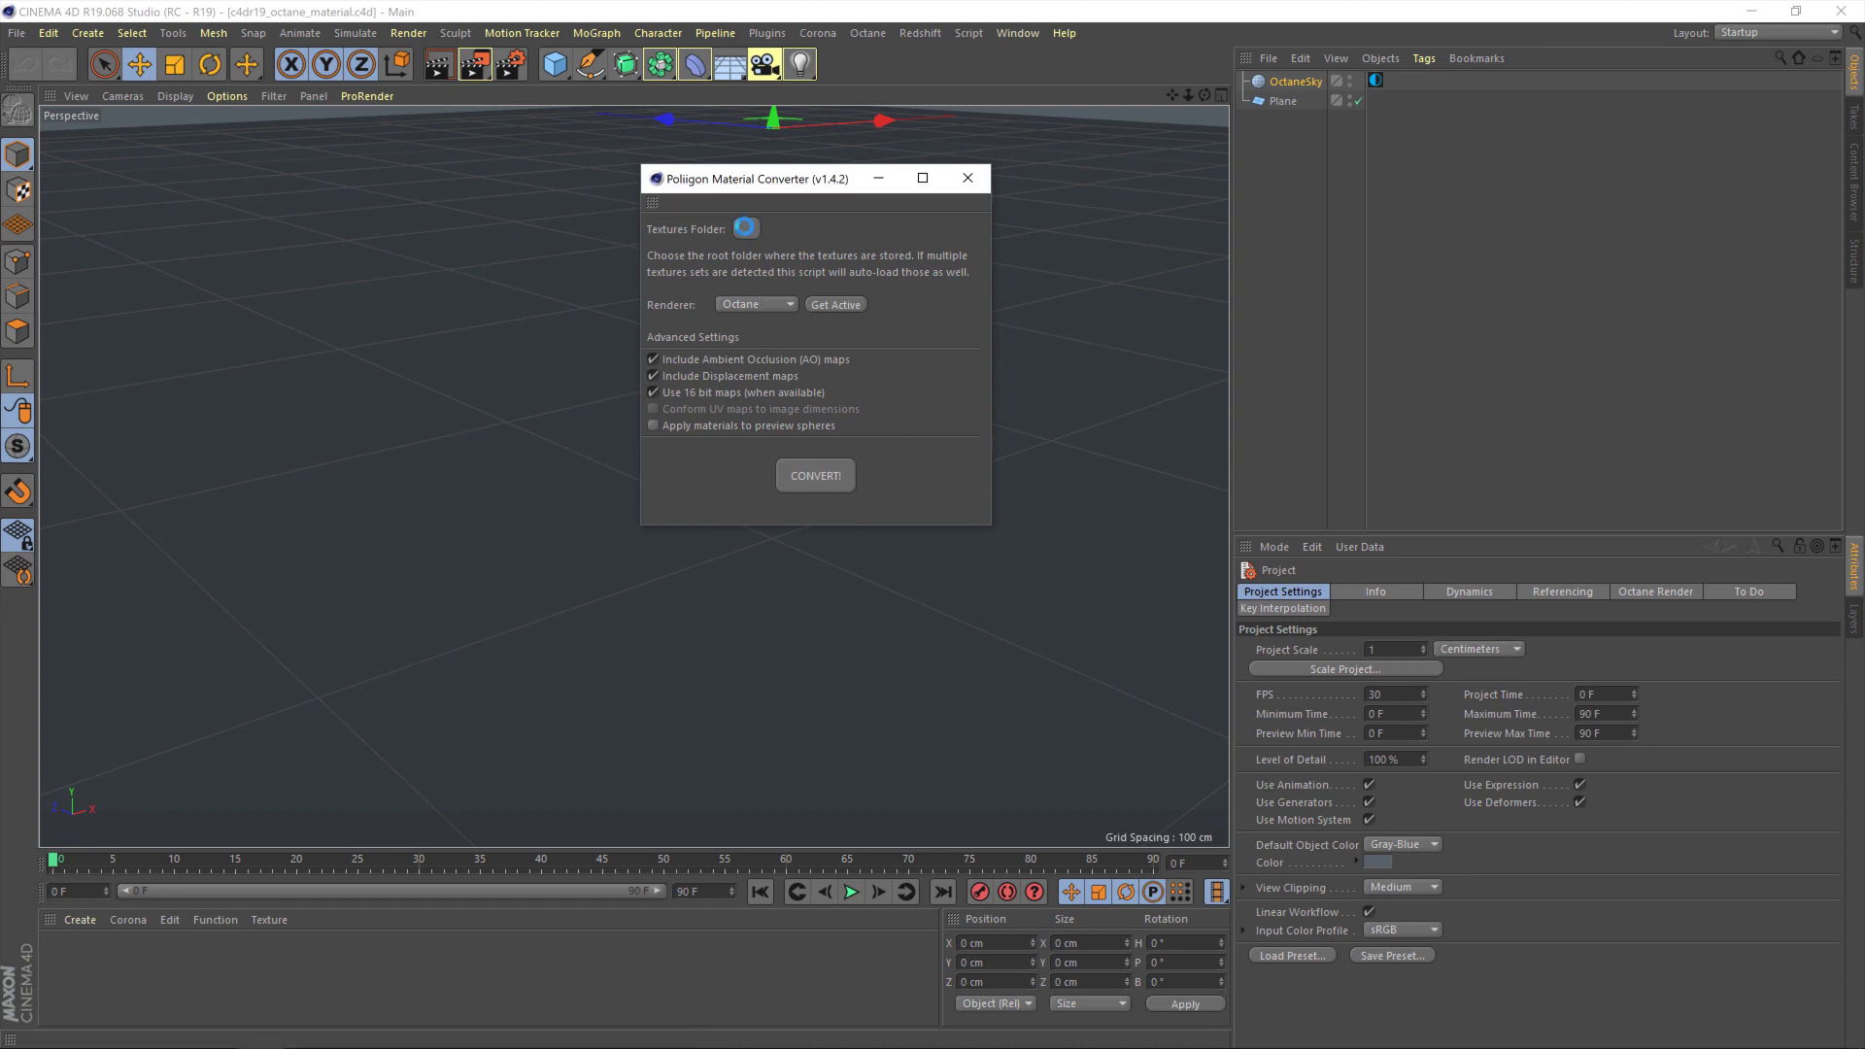
{"action": "left_click_drag", "start_coordinate": [434, 301], "coordinate": [236, 198]}
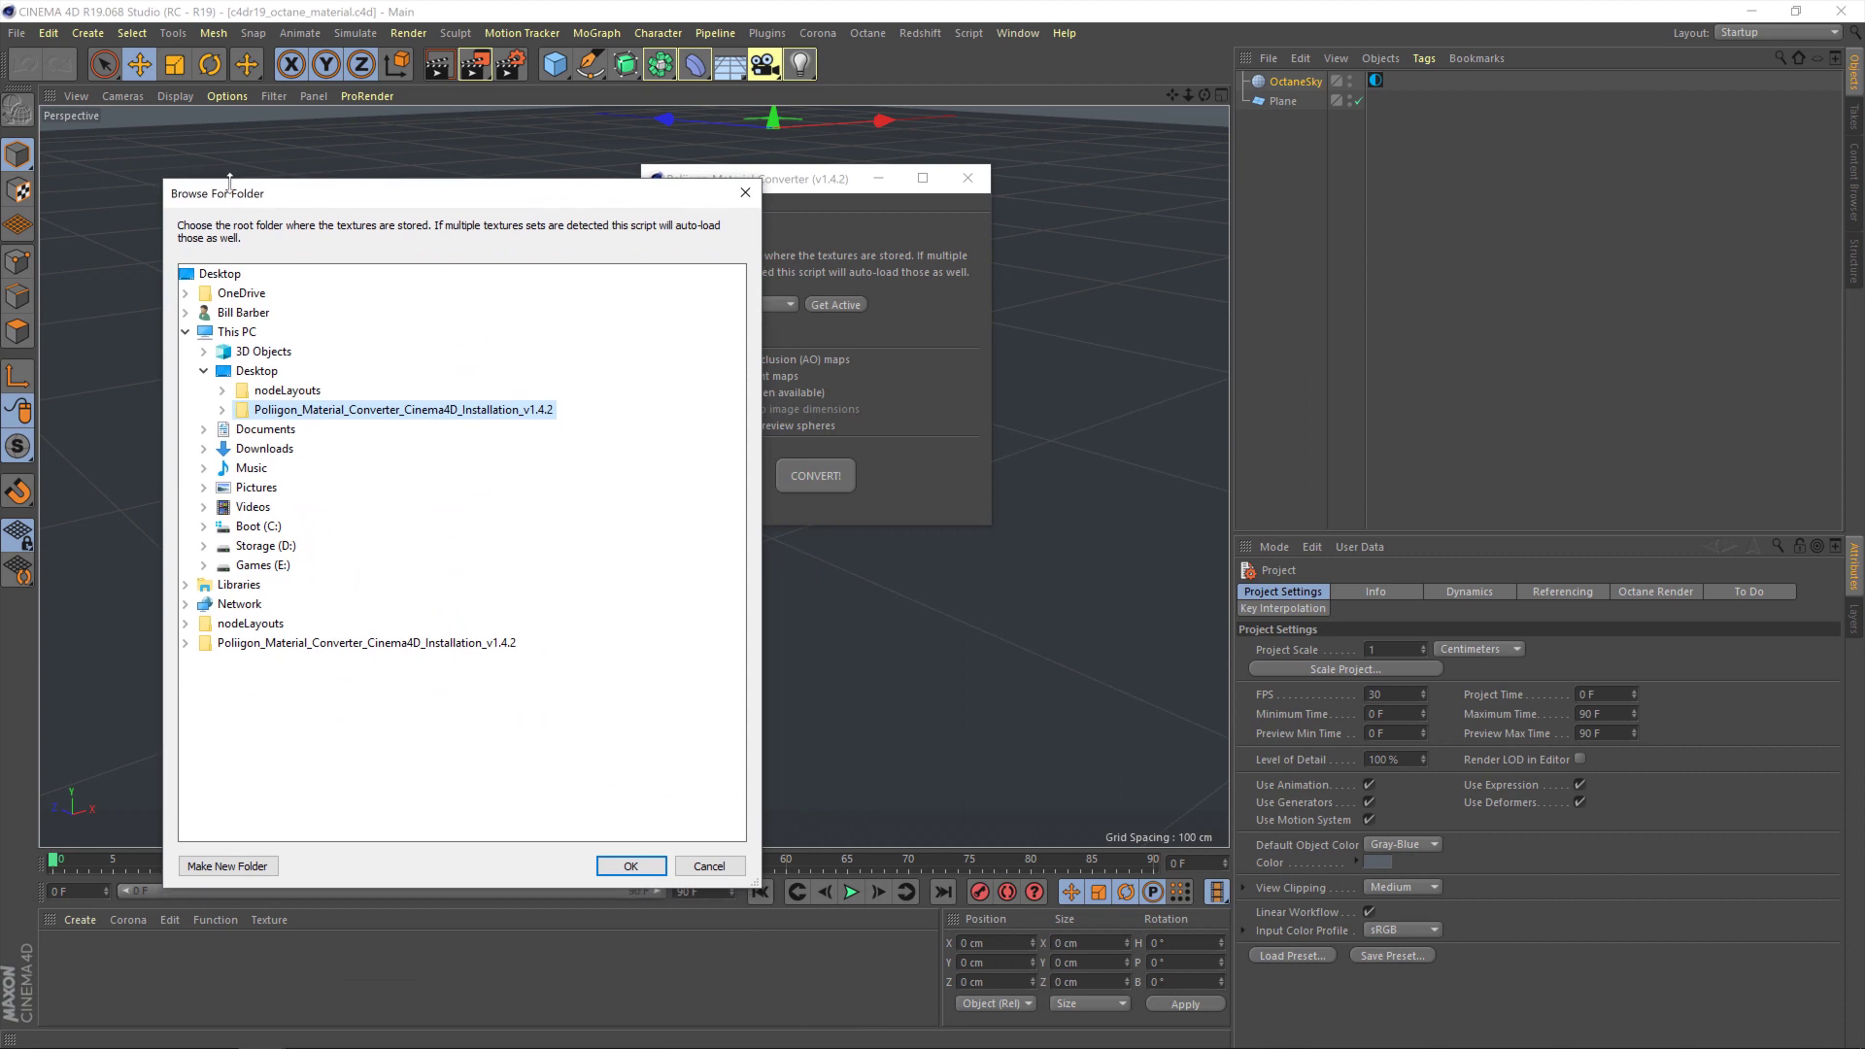
{"action": "double_click", "coordinate": [276, 546]}
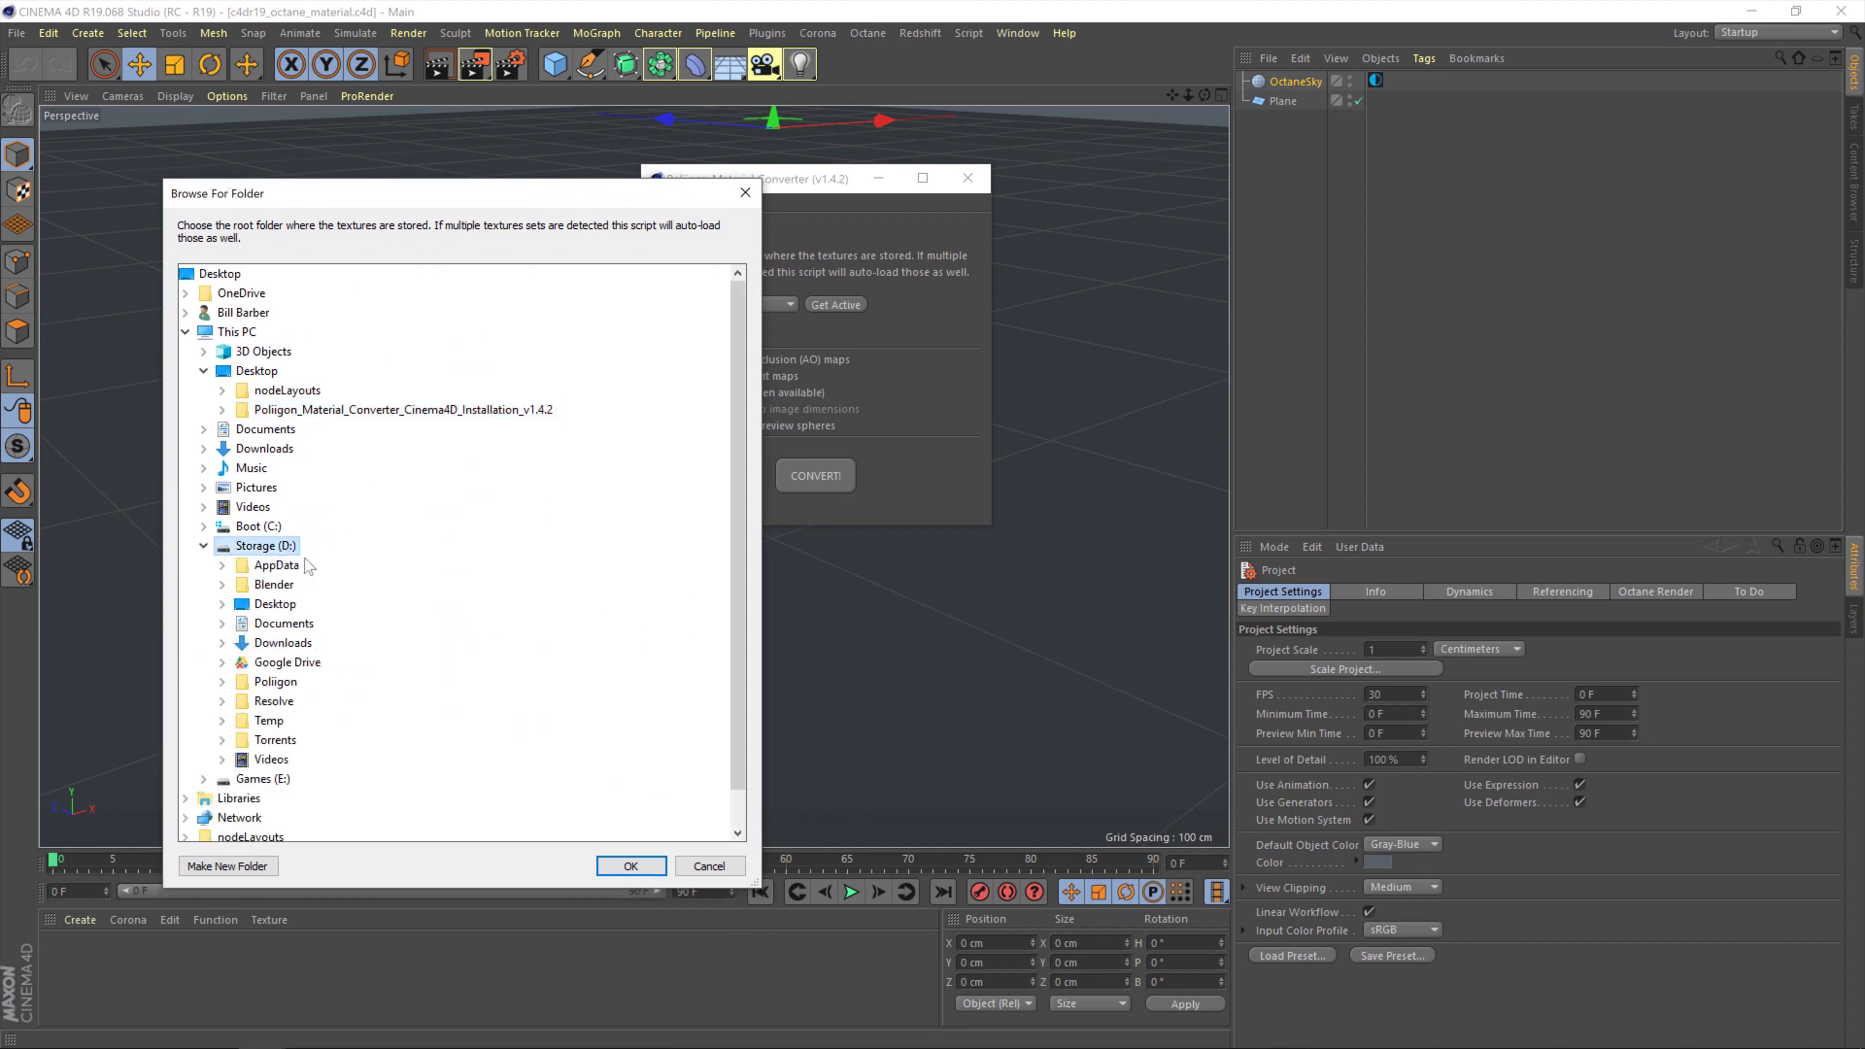
{"action": "double_click", "coordinate": [285, 683]}
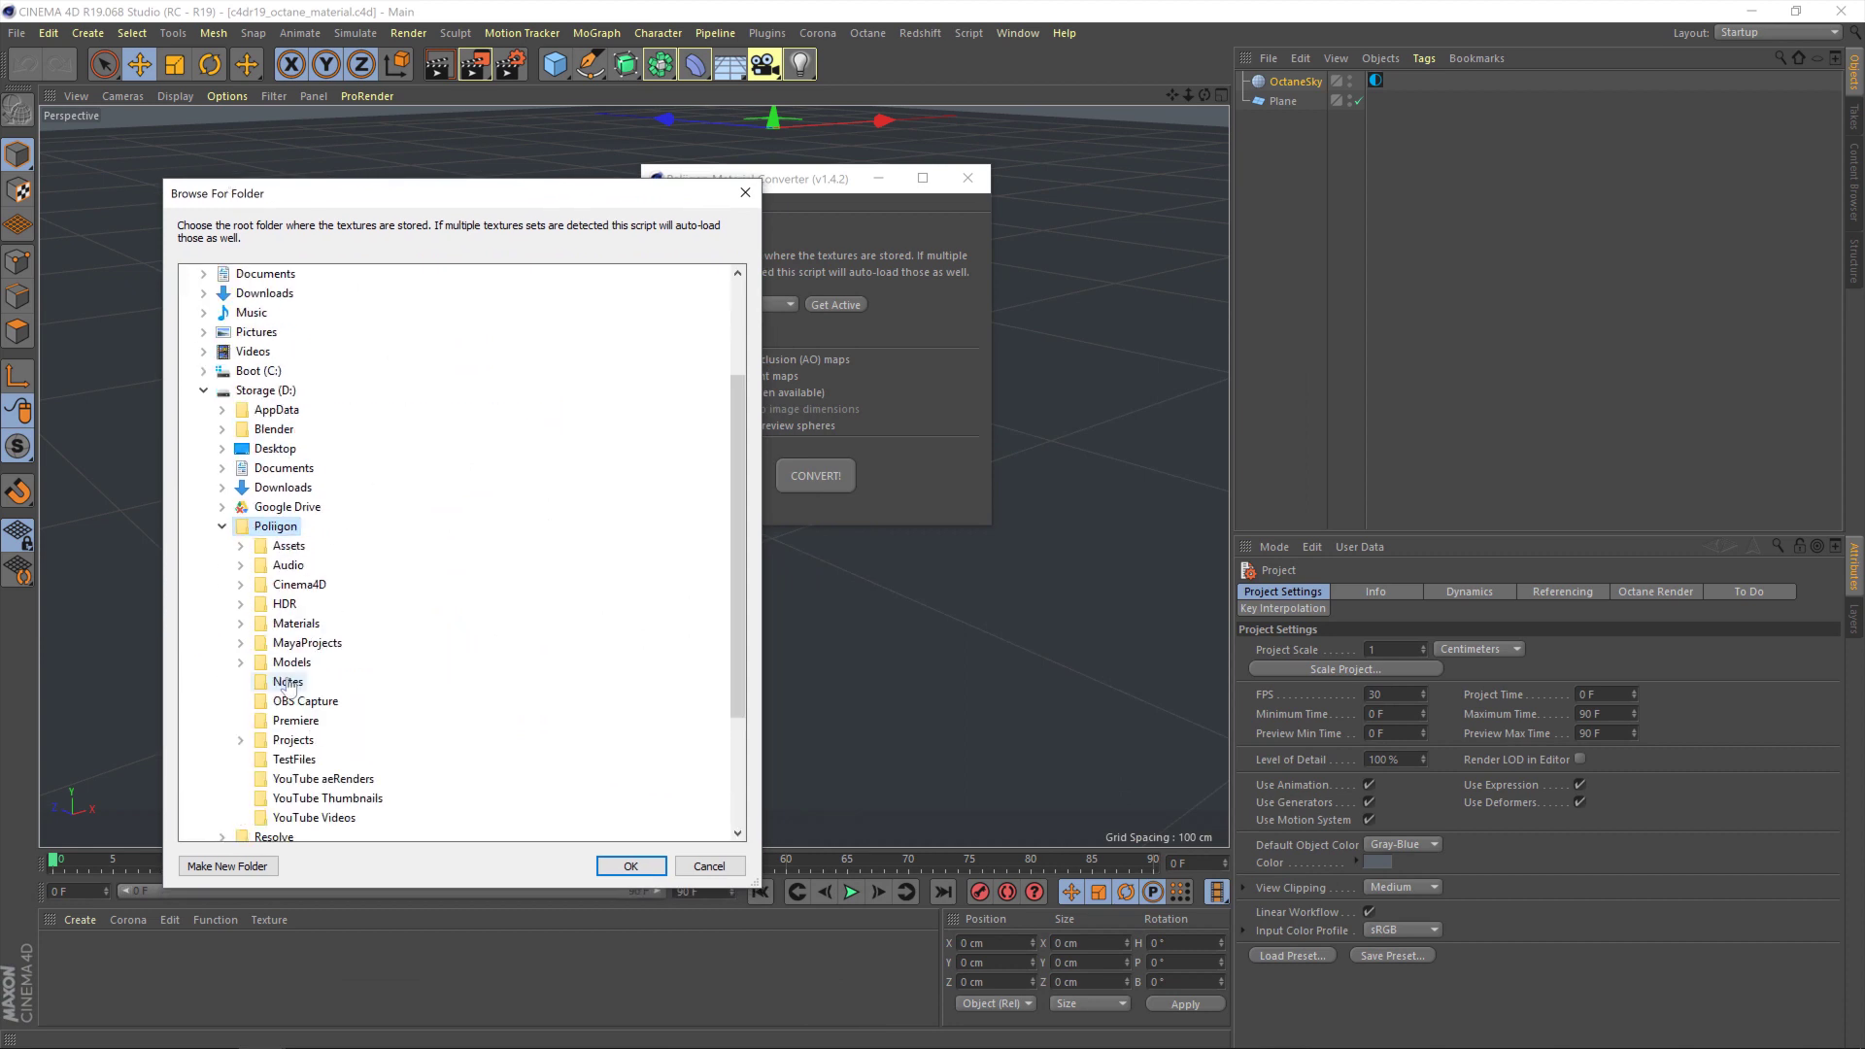
{"action": "double_click", "coordinate": [301, 623]}
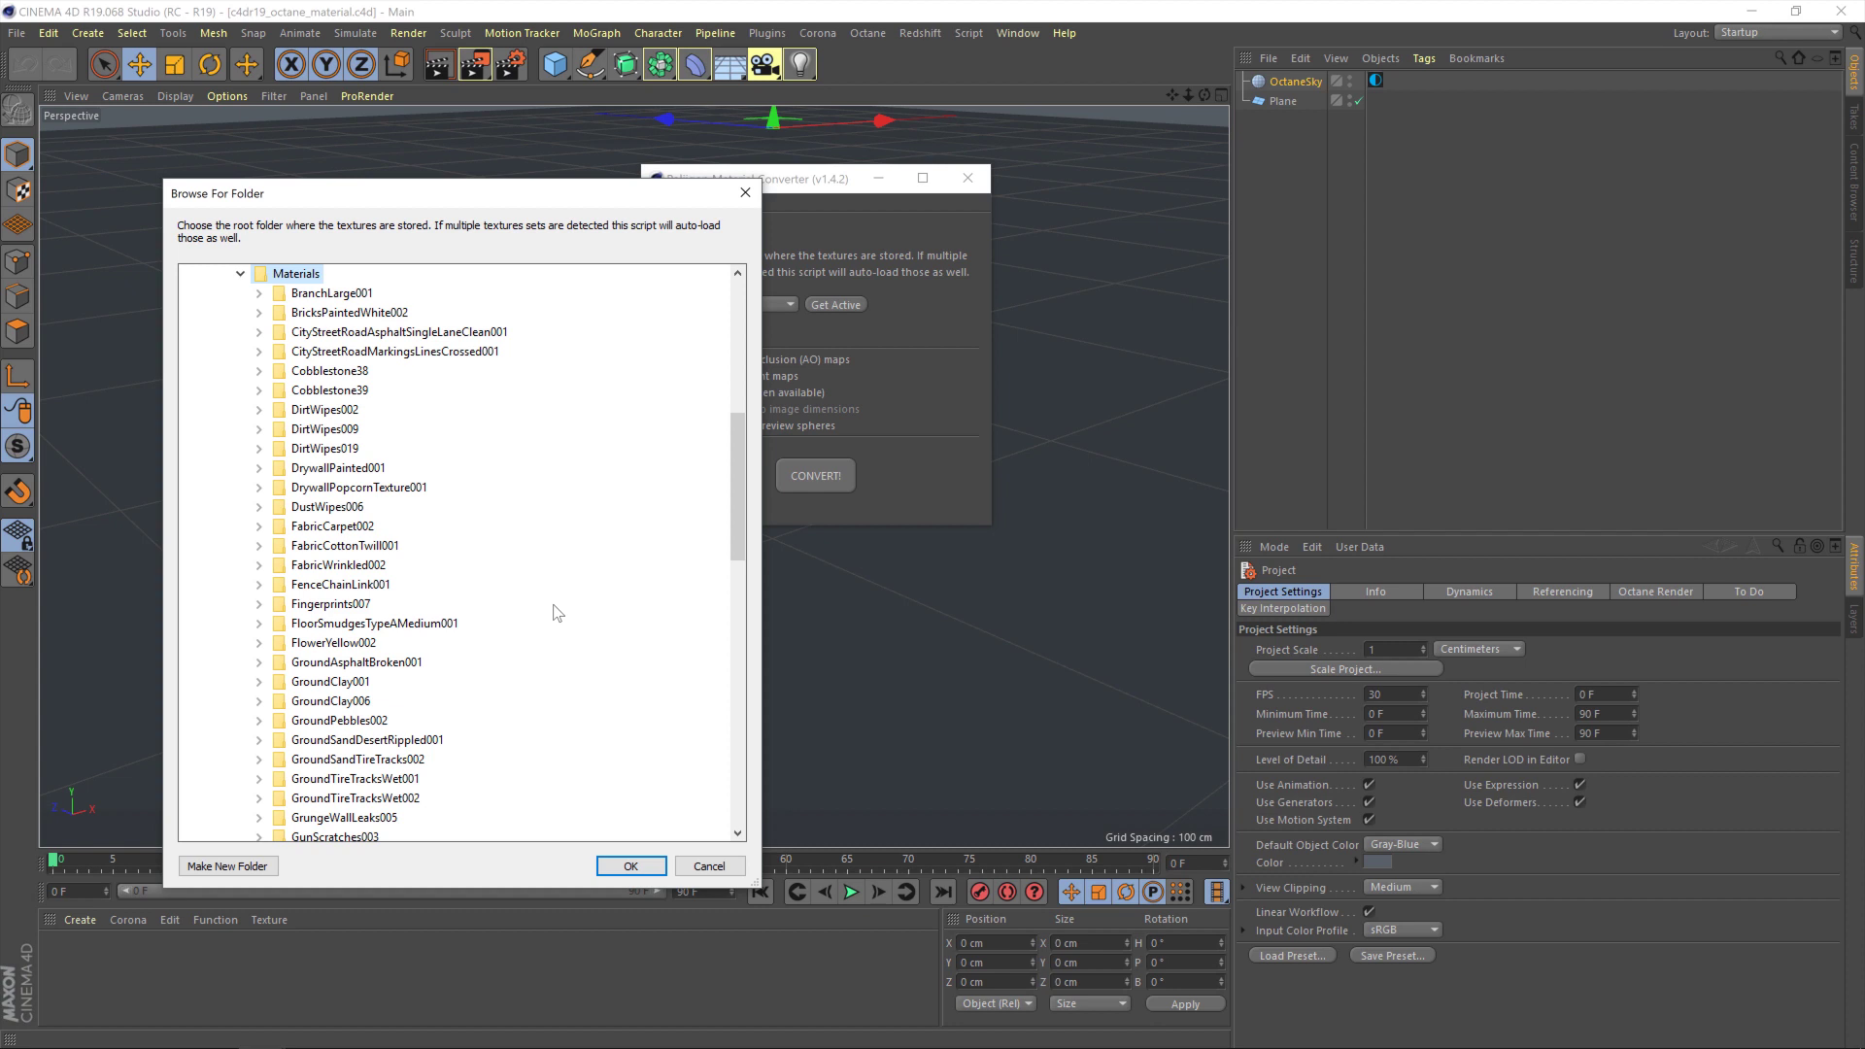
{"action": "scroll", "coordinate": [557, 612], "scroll_direction": "down", "scroll_amount": 20}
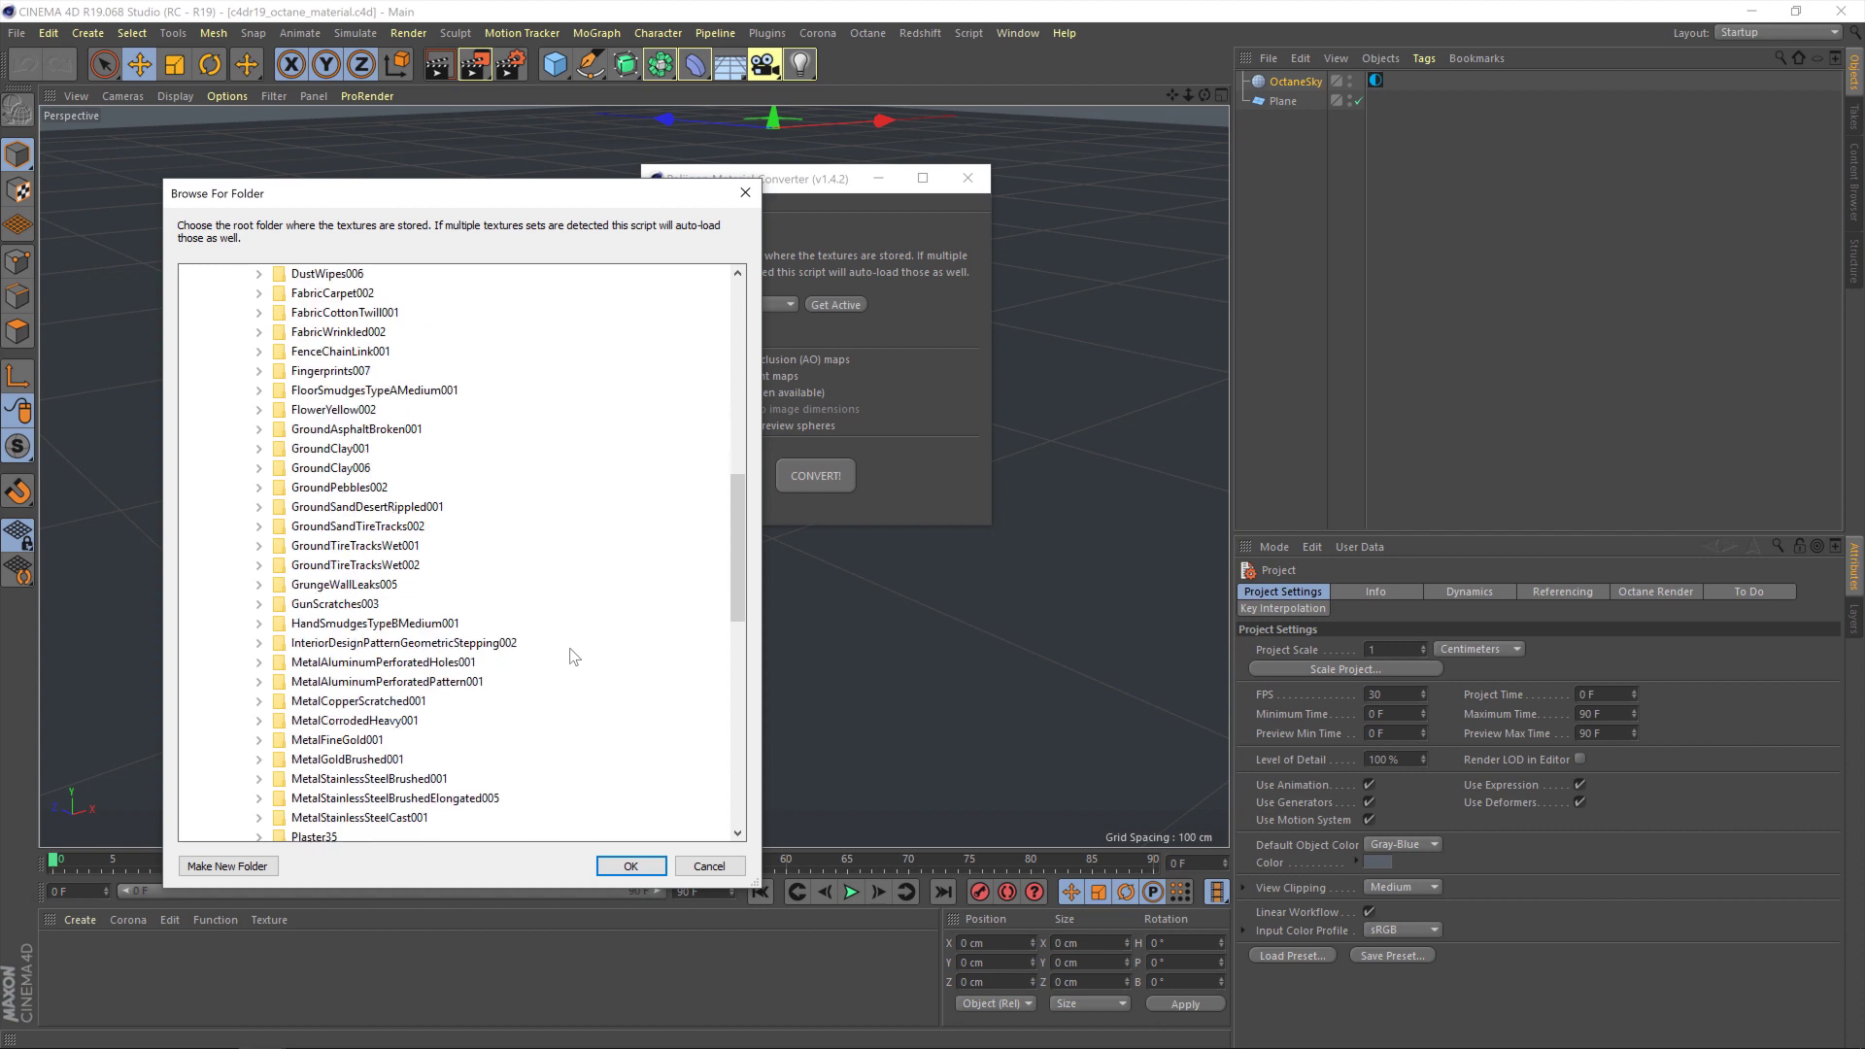
{"action": "double_click", "coordinate": [378, 647]}
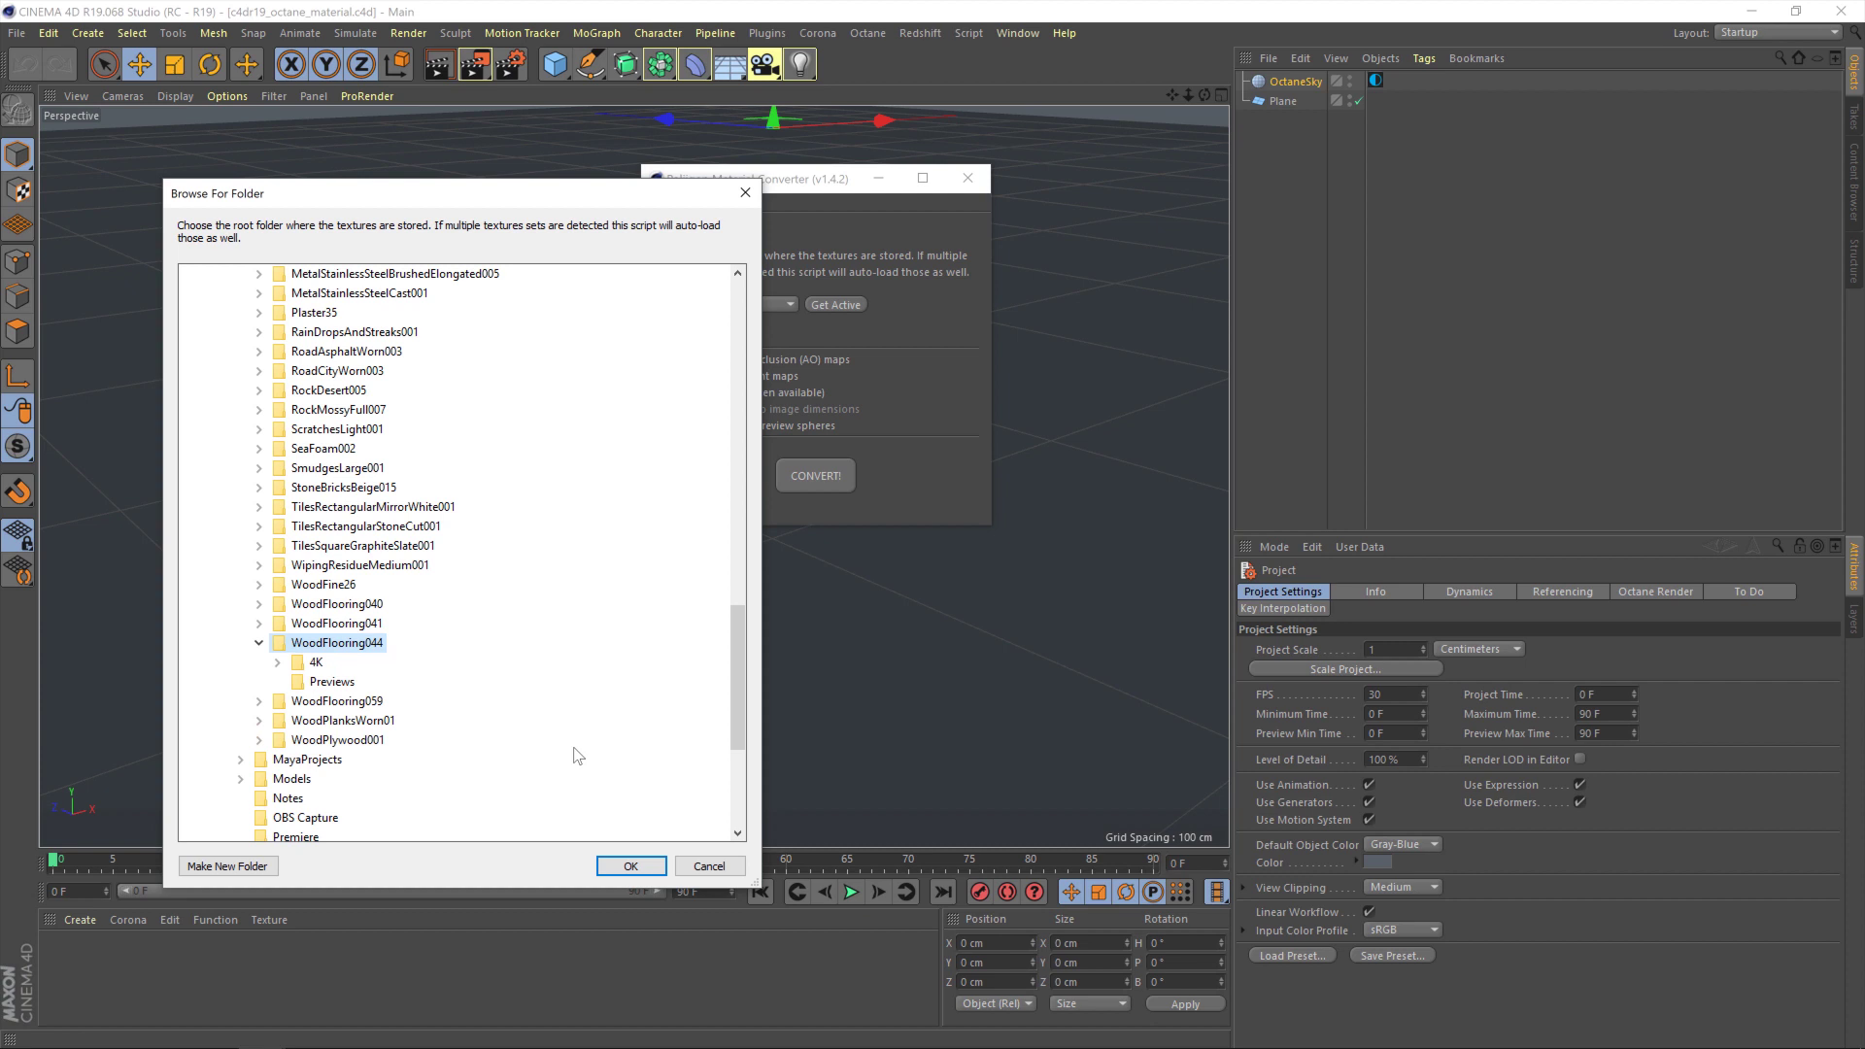
{"action": "left_click", "coordinate": [630, 866]}
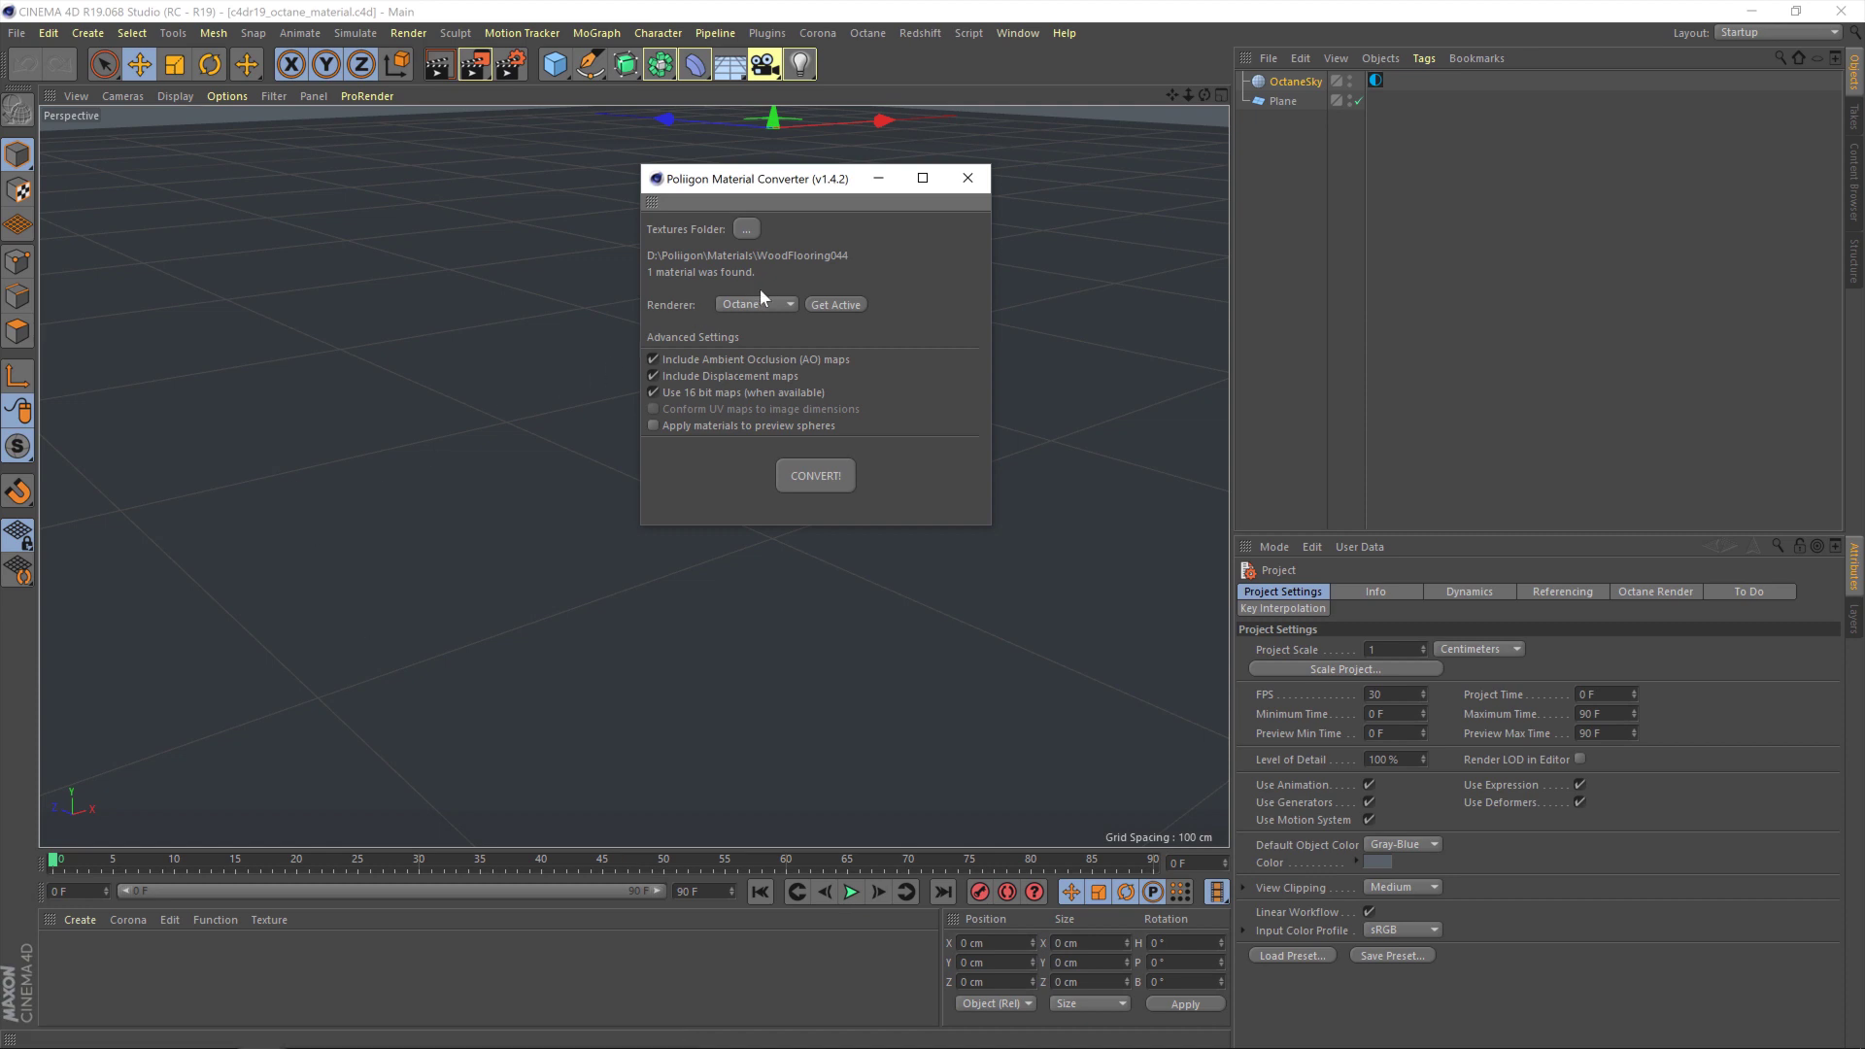
- Convert WoodFlooring044 into an Octane material with renderer Octane via Get Active, then close the converter
{"action": "left_click", "coordinate": [777, 307]}
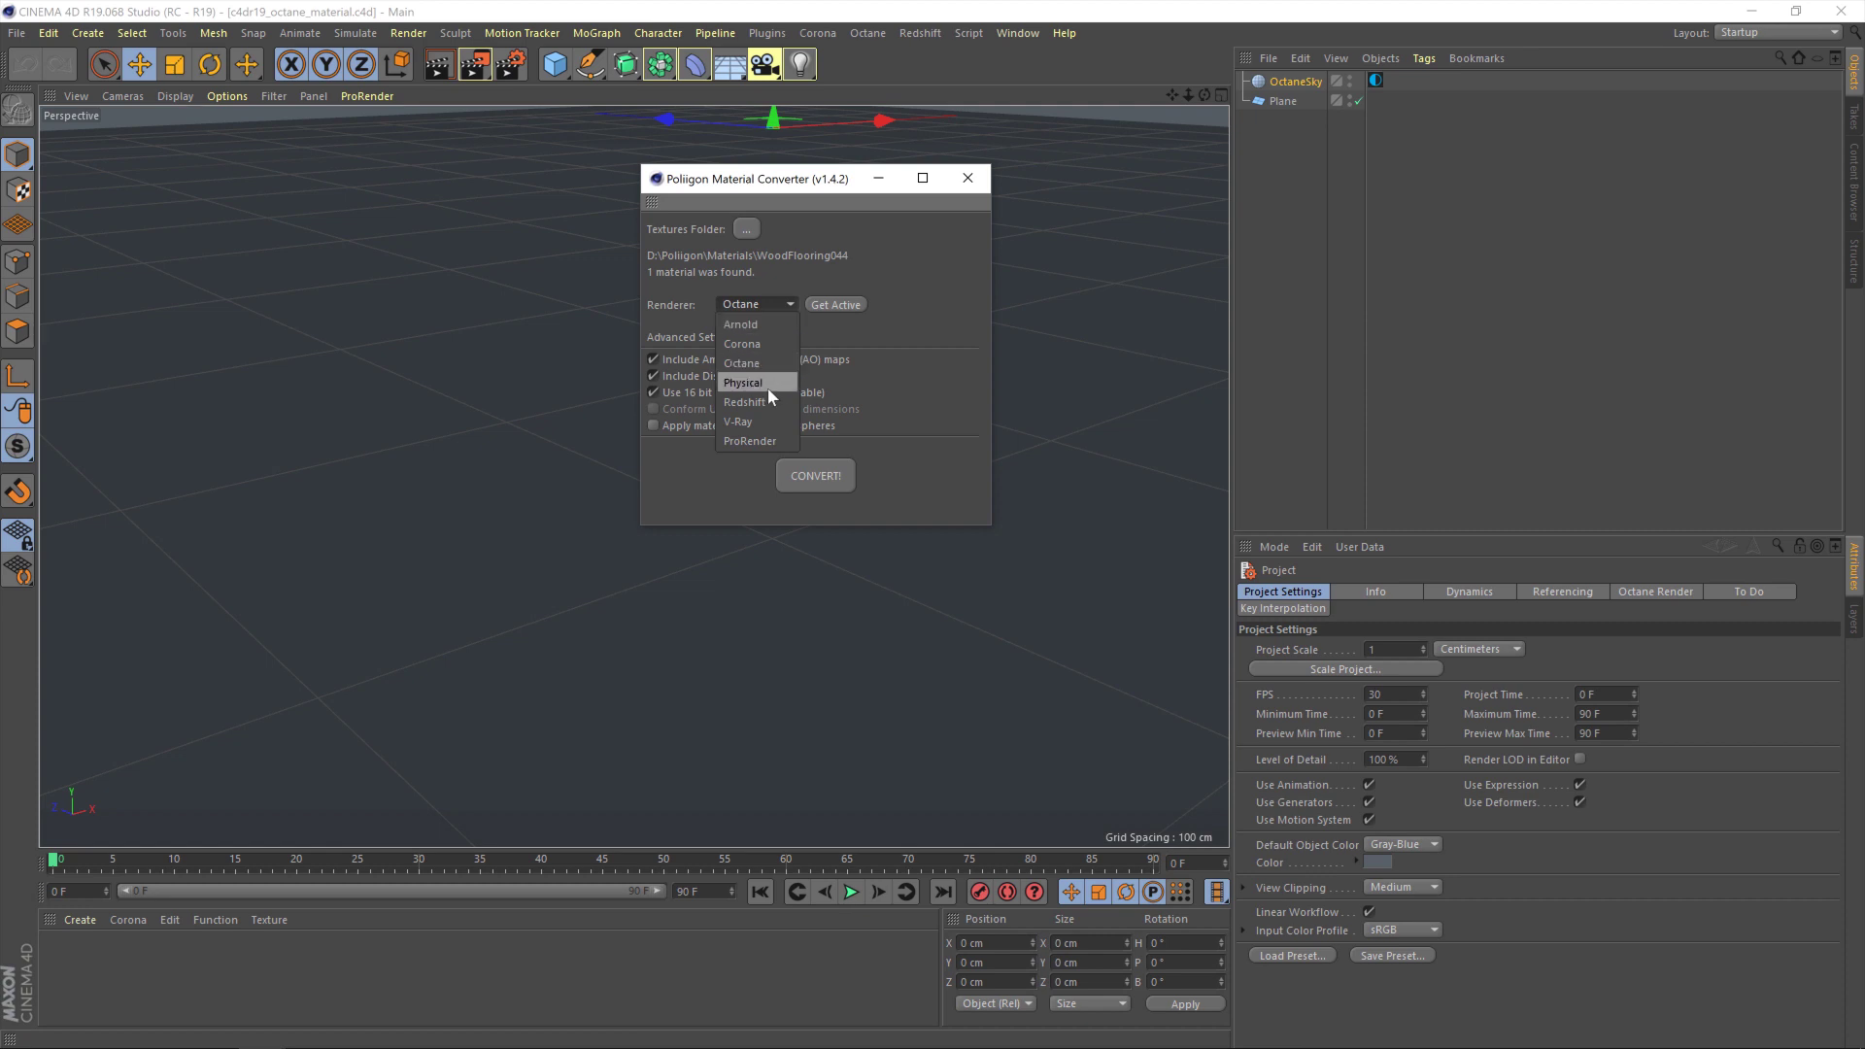
{"action": "left_click", "coordinate": [900, 468]}
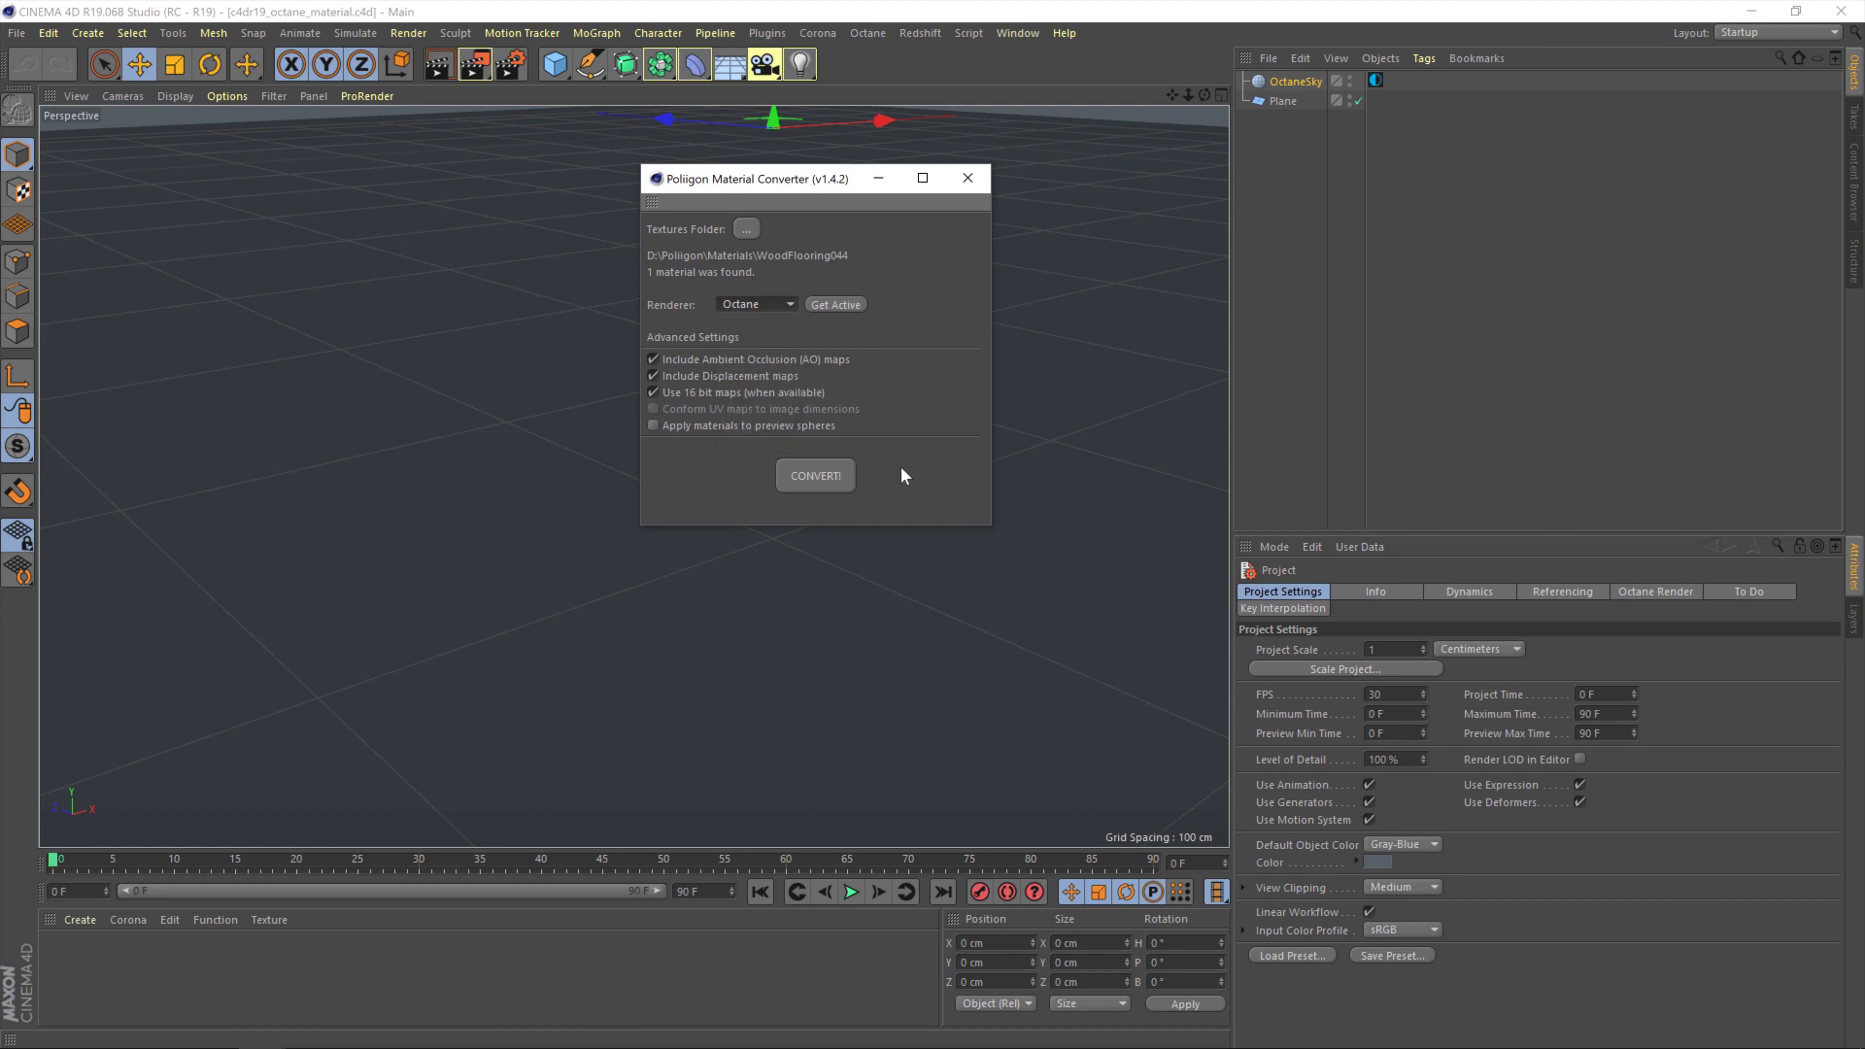
{"action": "left_click", "coordinate": [832, 307]}
{"action": "left_click", "coordinate": [831, 479]}
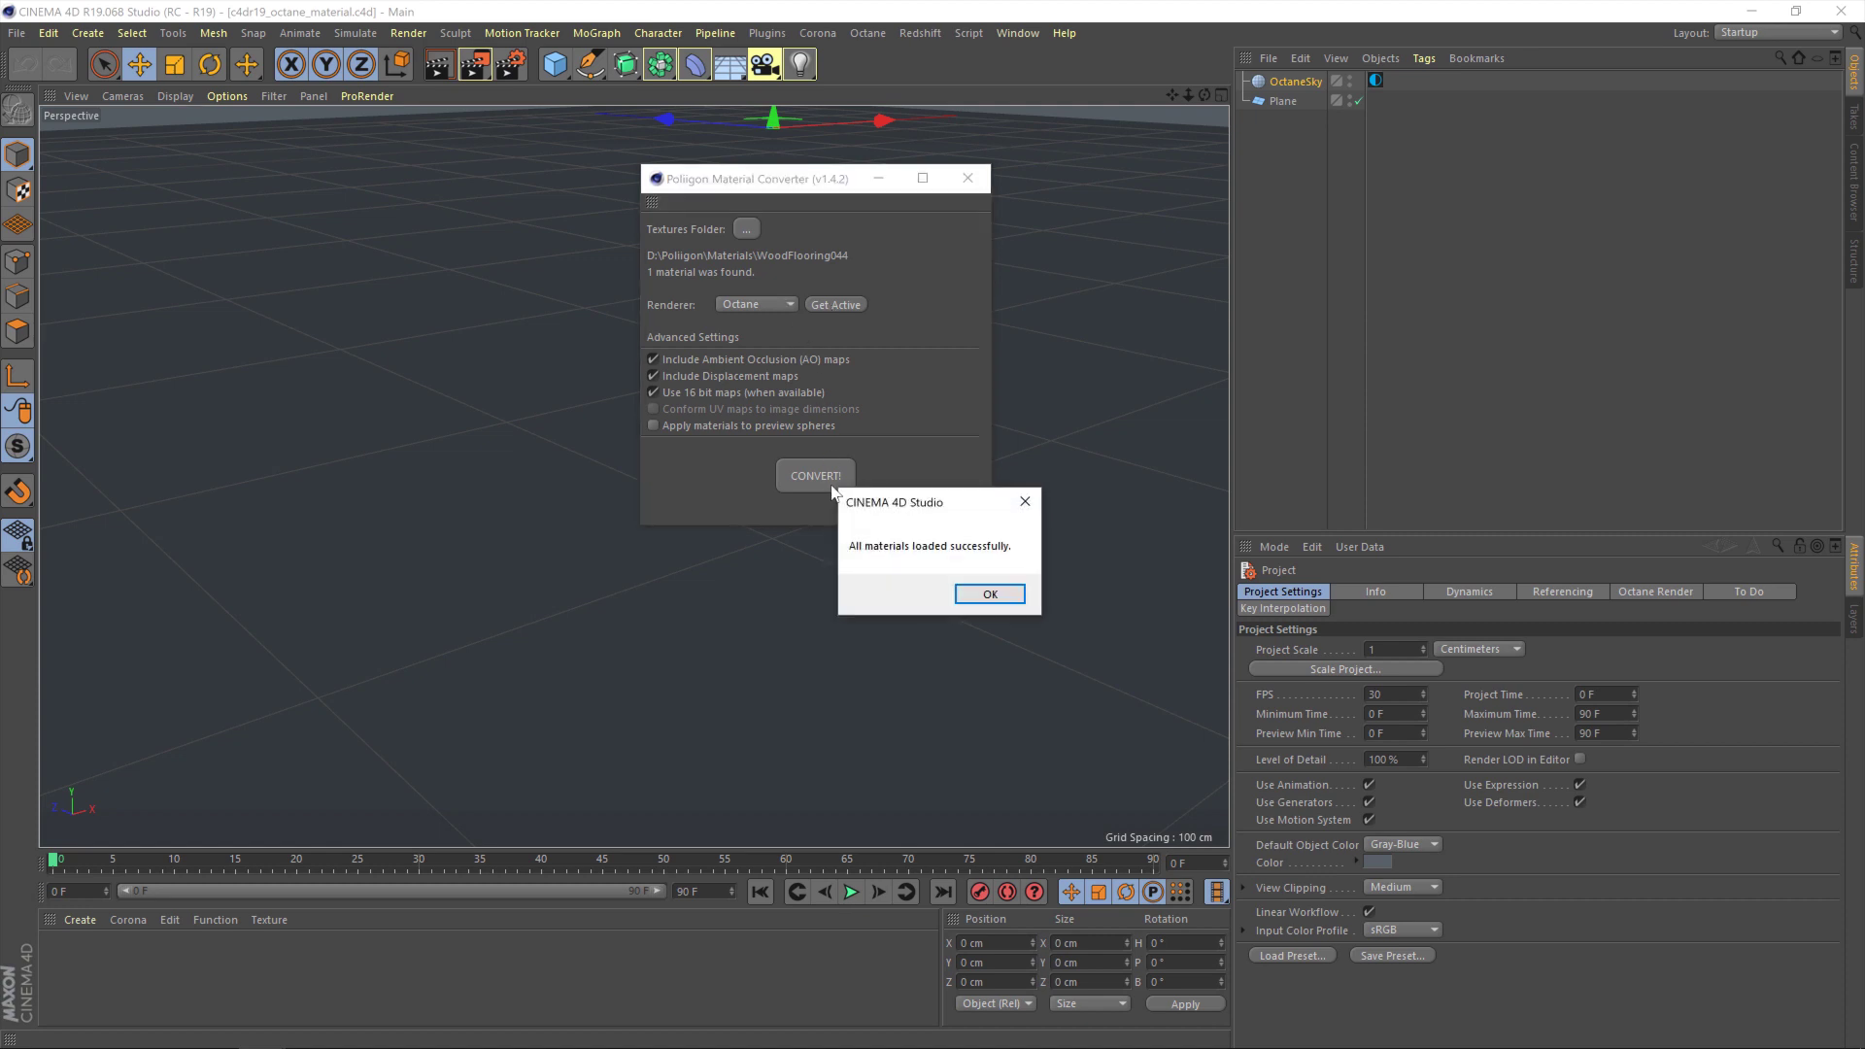
{"action": "left_click", "coordinate": [1000, 593]}
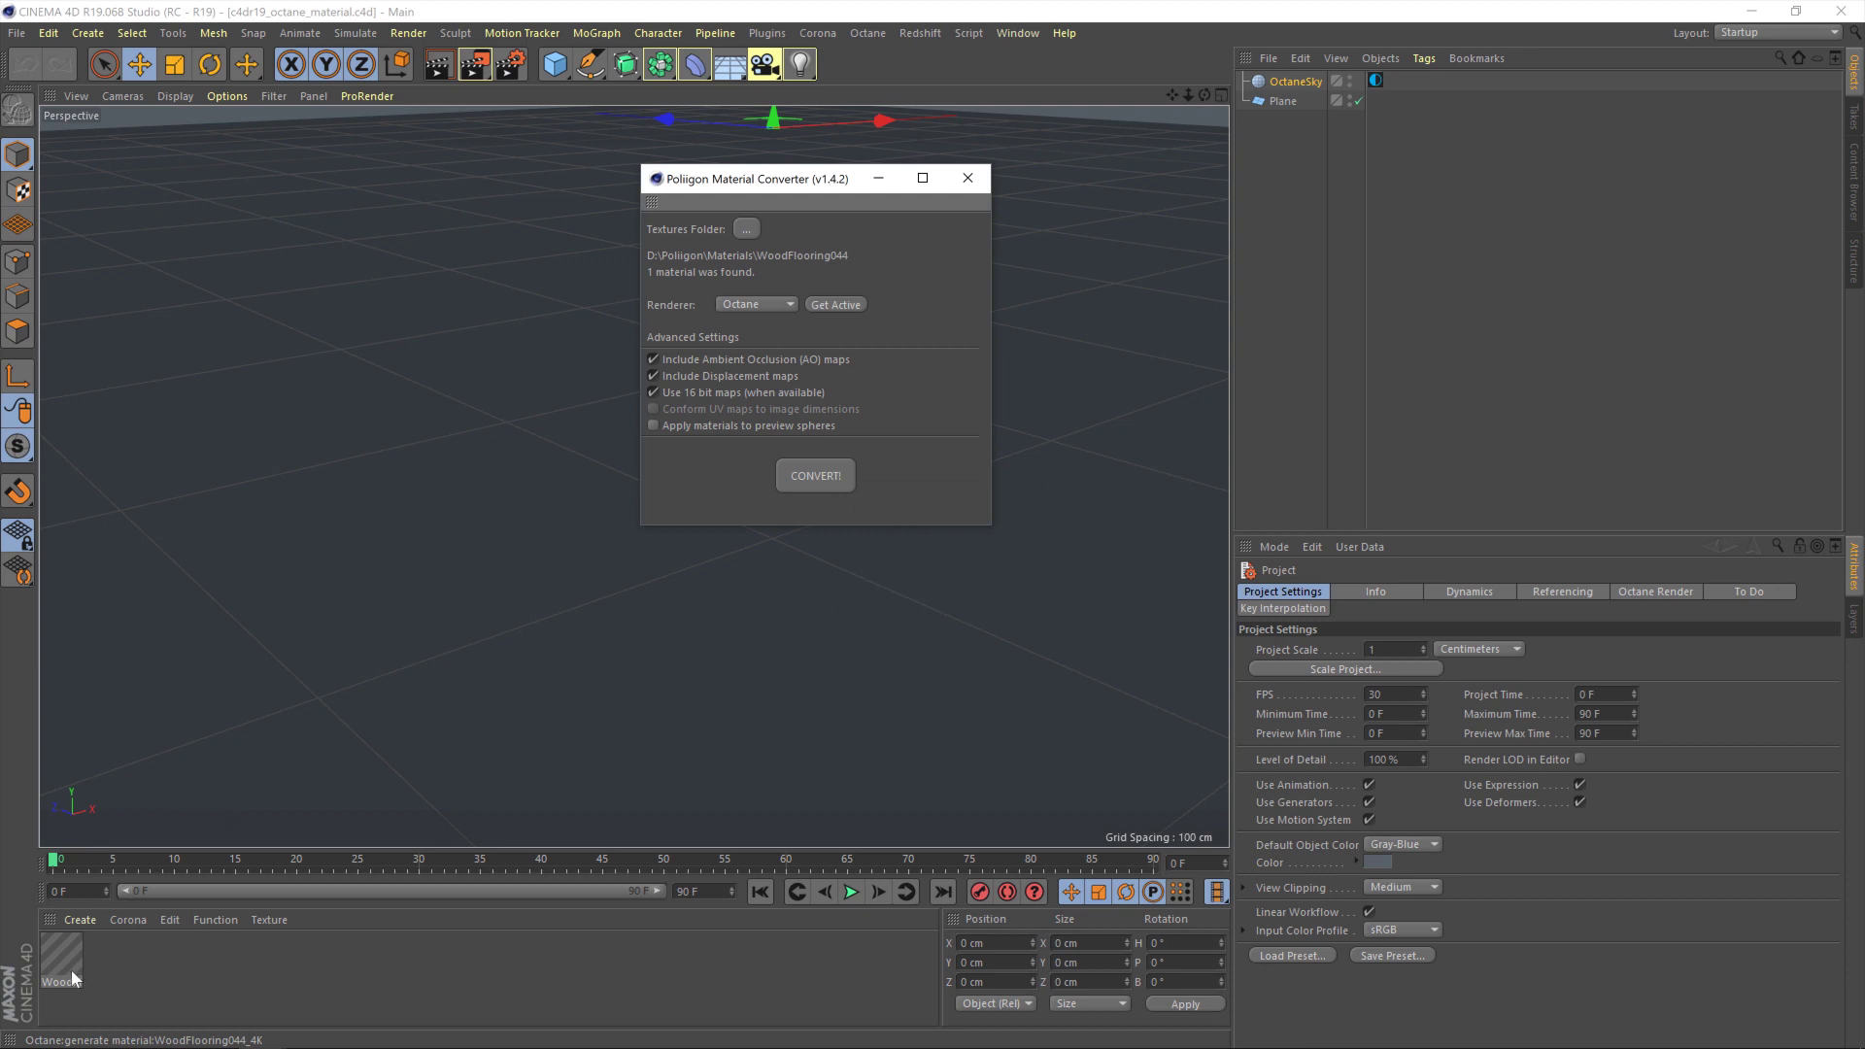
{"action": "left_click", "coordinate": [967, 178]}
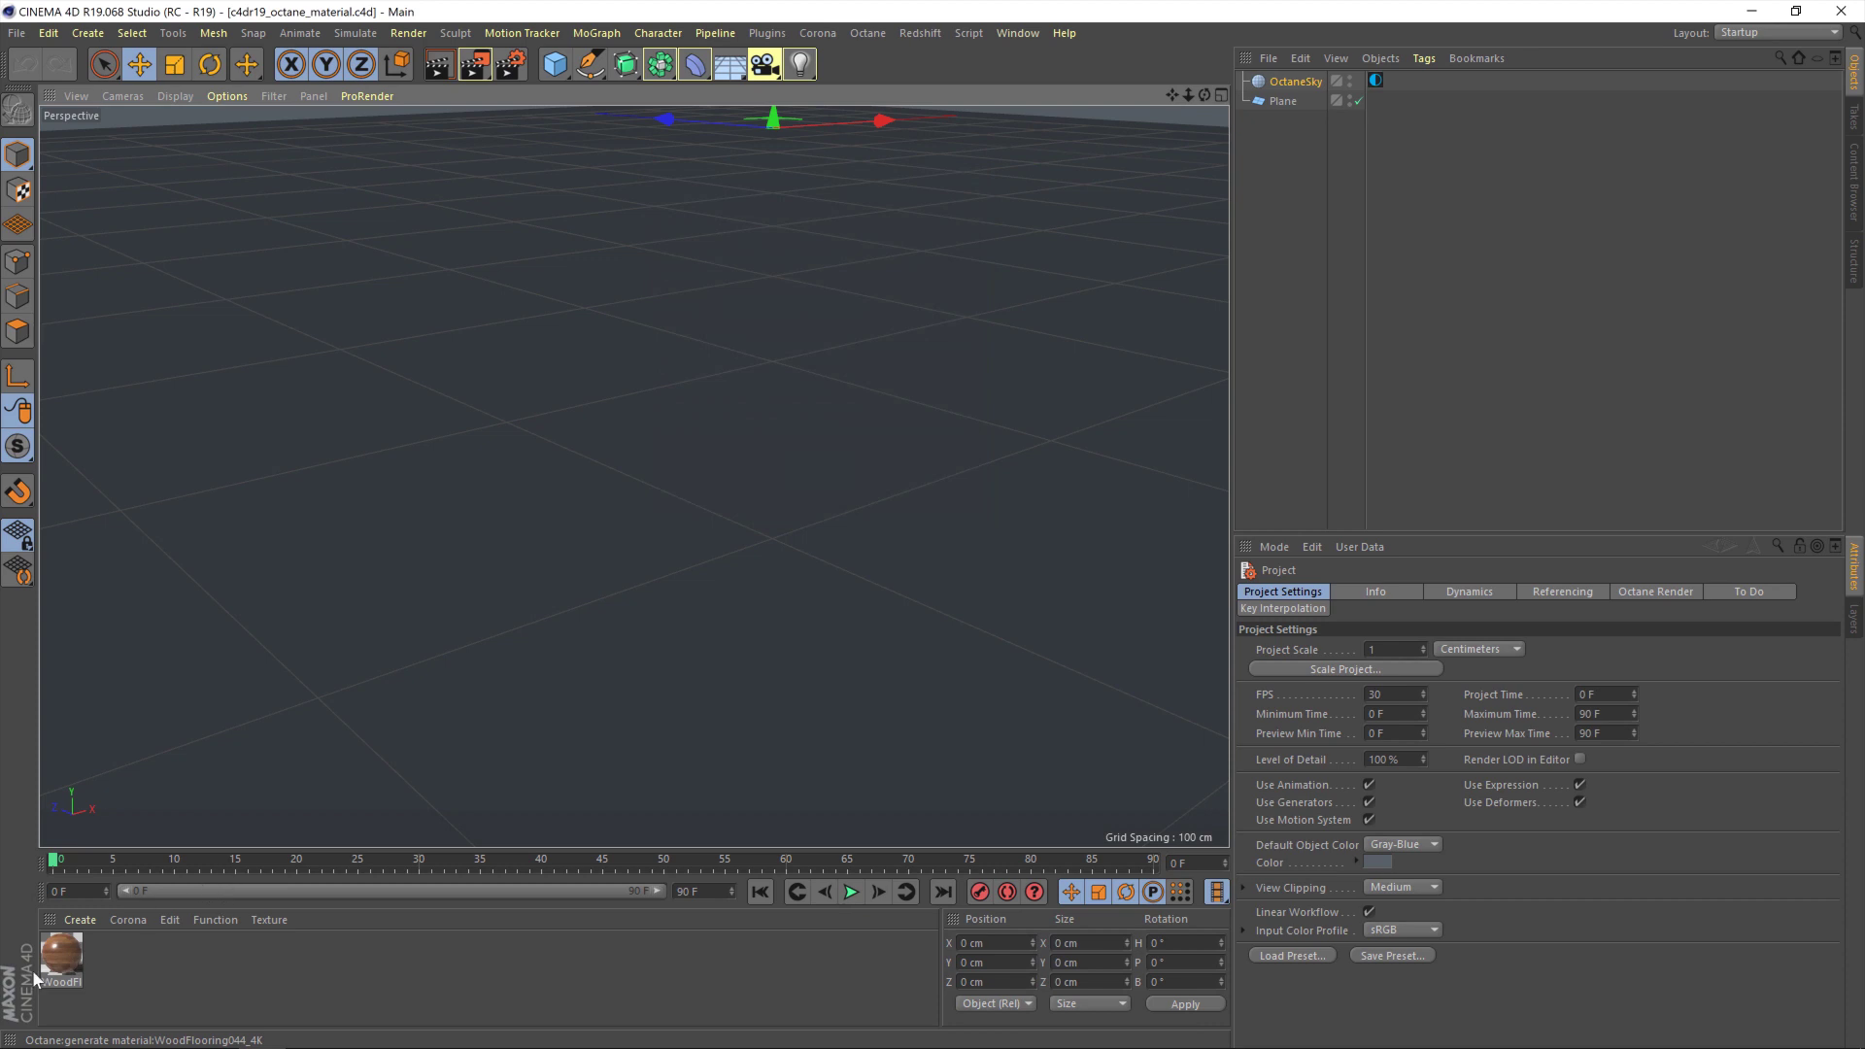
- Apply WoodFlooring044_4K to the Plane and set its texture tag's Tiles U and V to 2
{"action": "left_click_drag", "start_coordinate": [62, 956], "coordinate": [724, 367]}
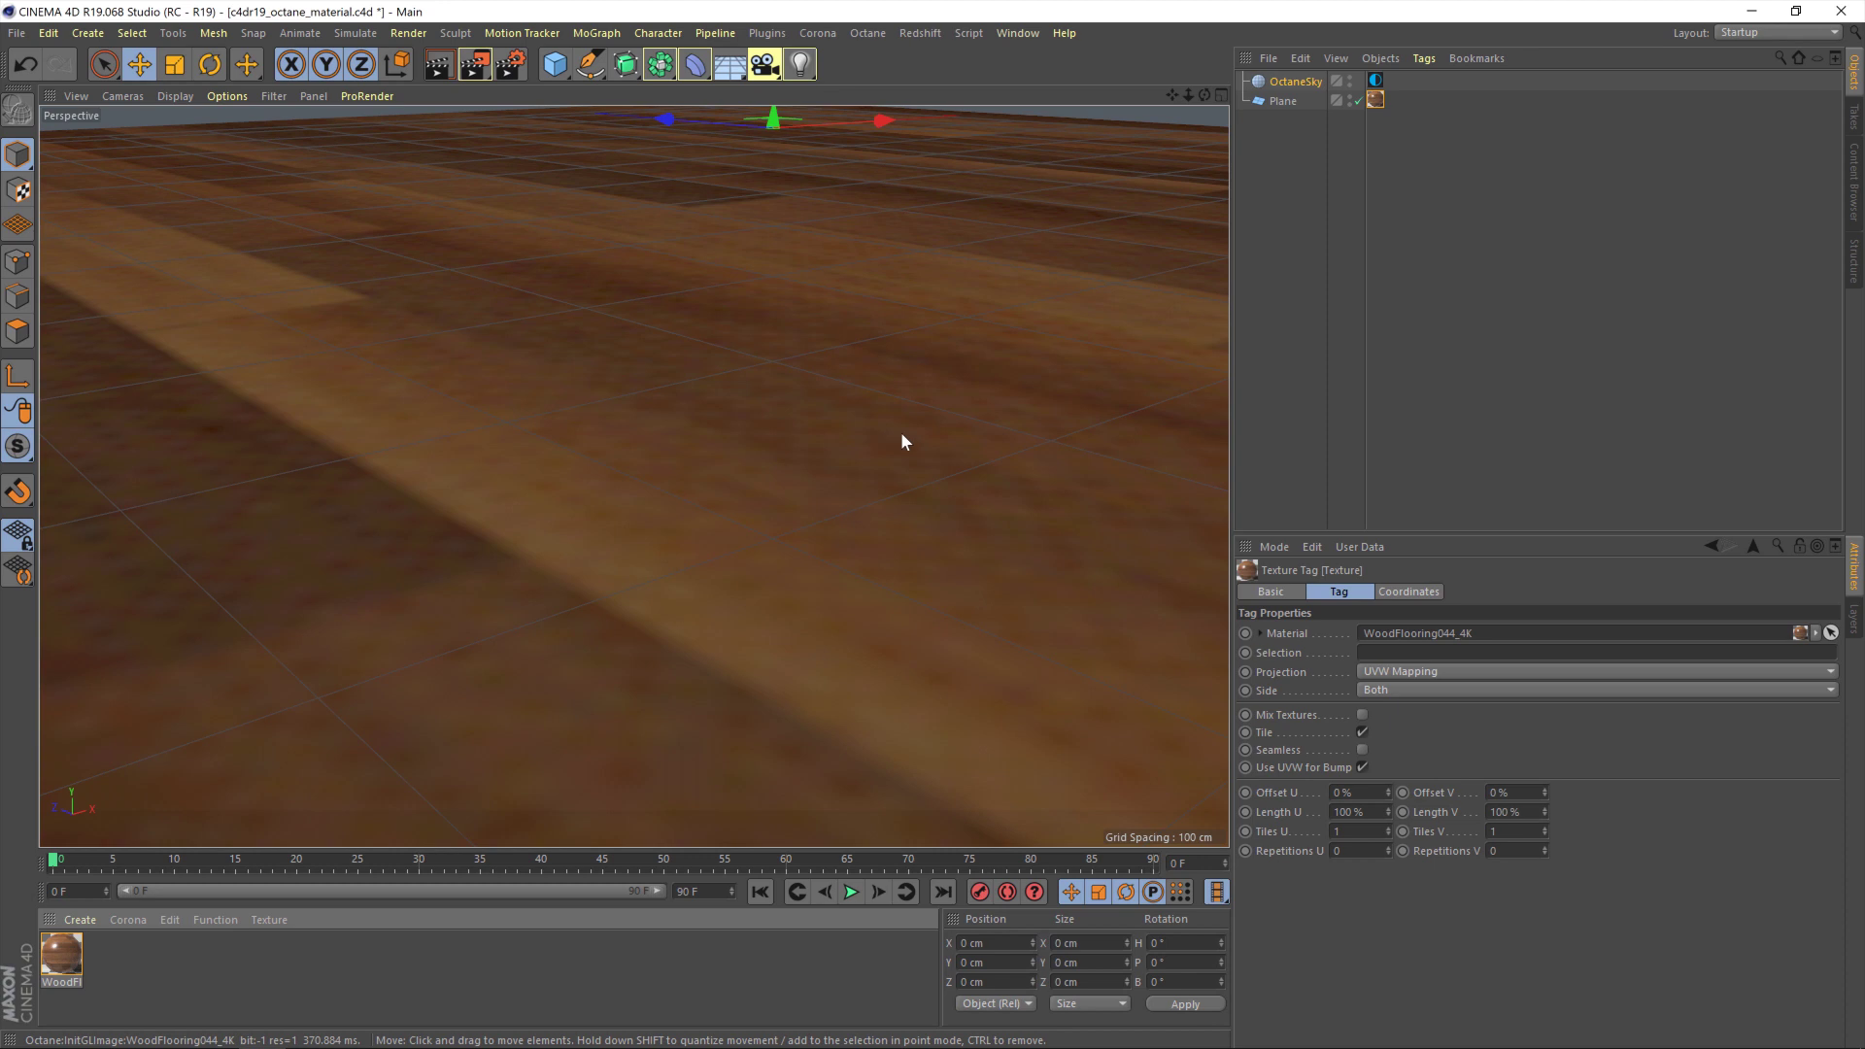
{"action": "left_click", "coordinate": [1348, 831]}
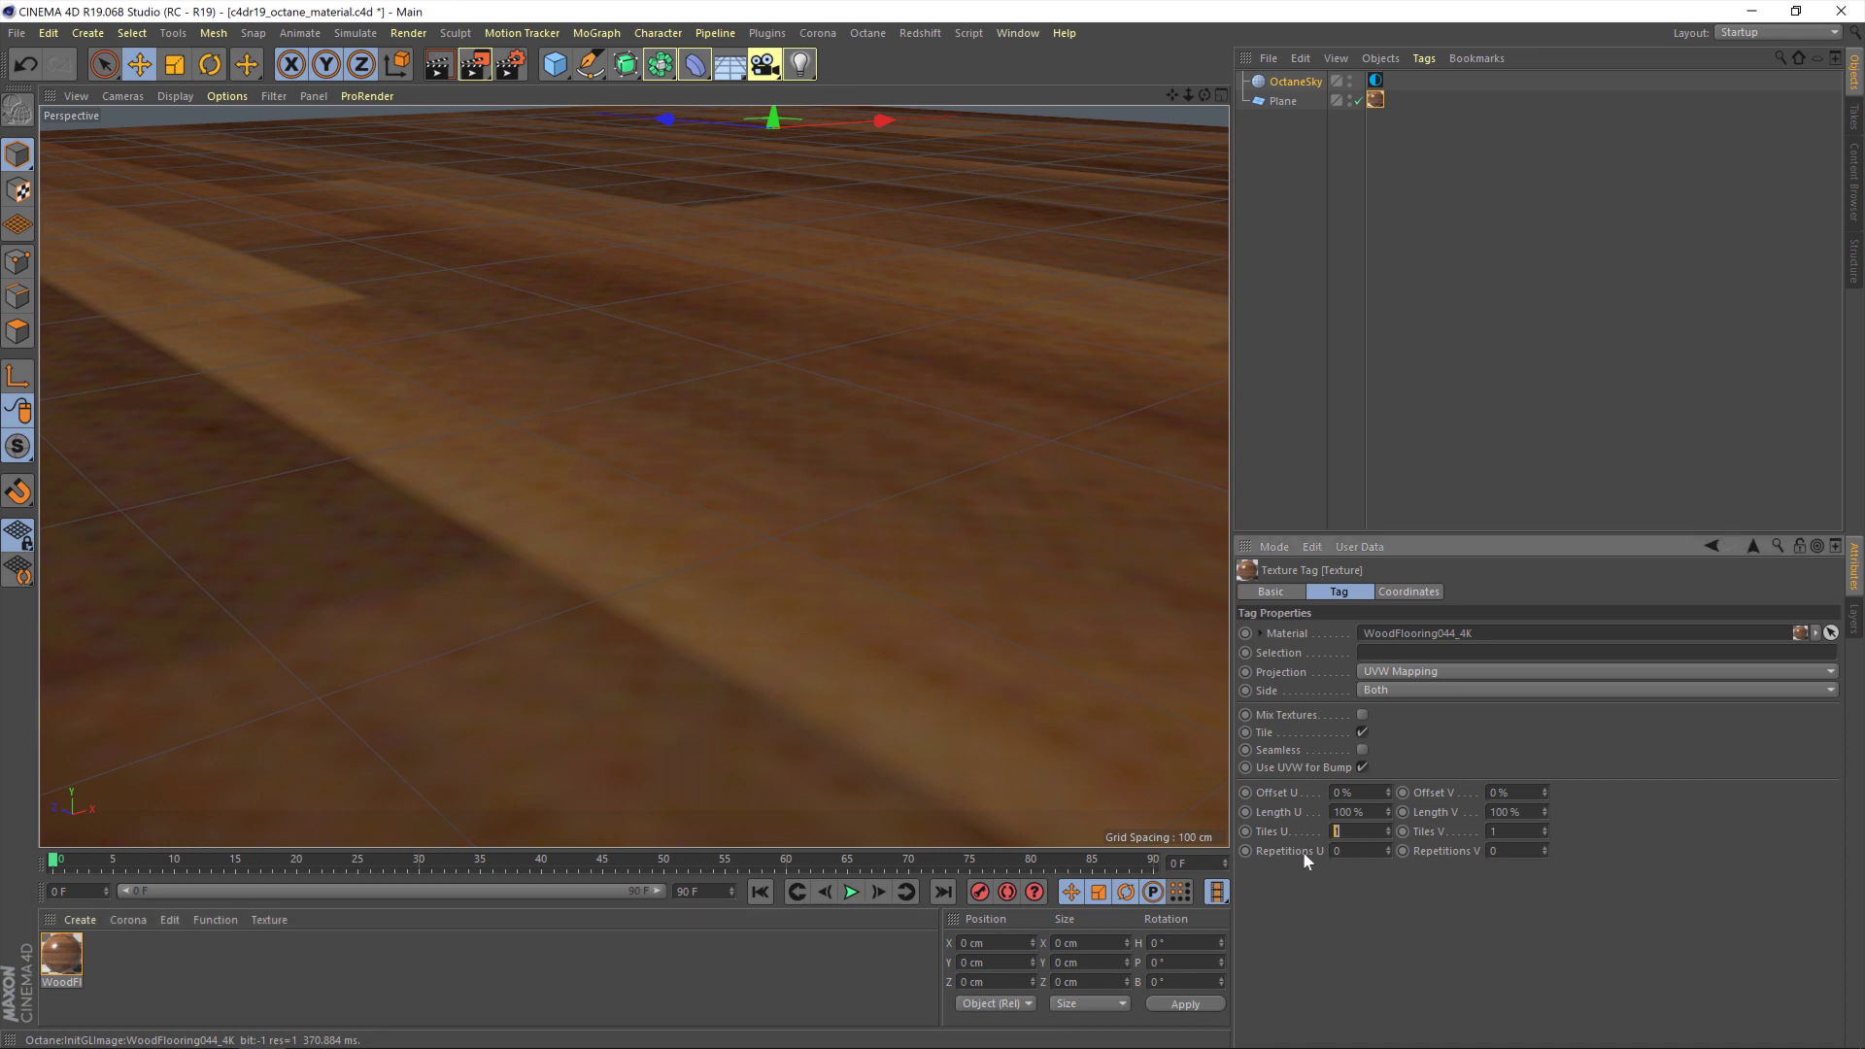
{"action": "type", "text": "2"}
{"action": "key", "text": "Tab"}
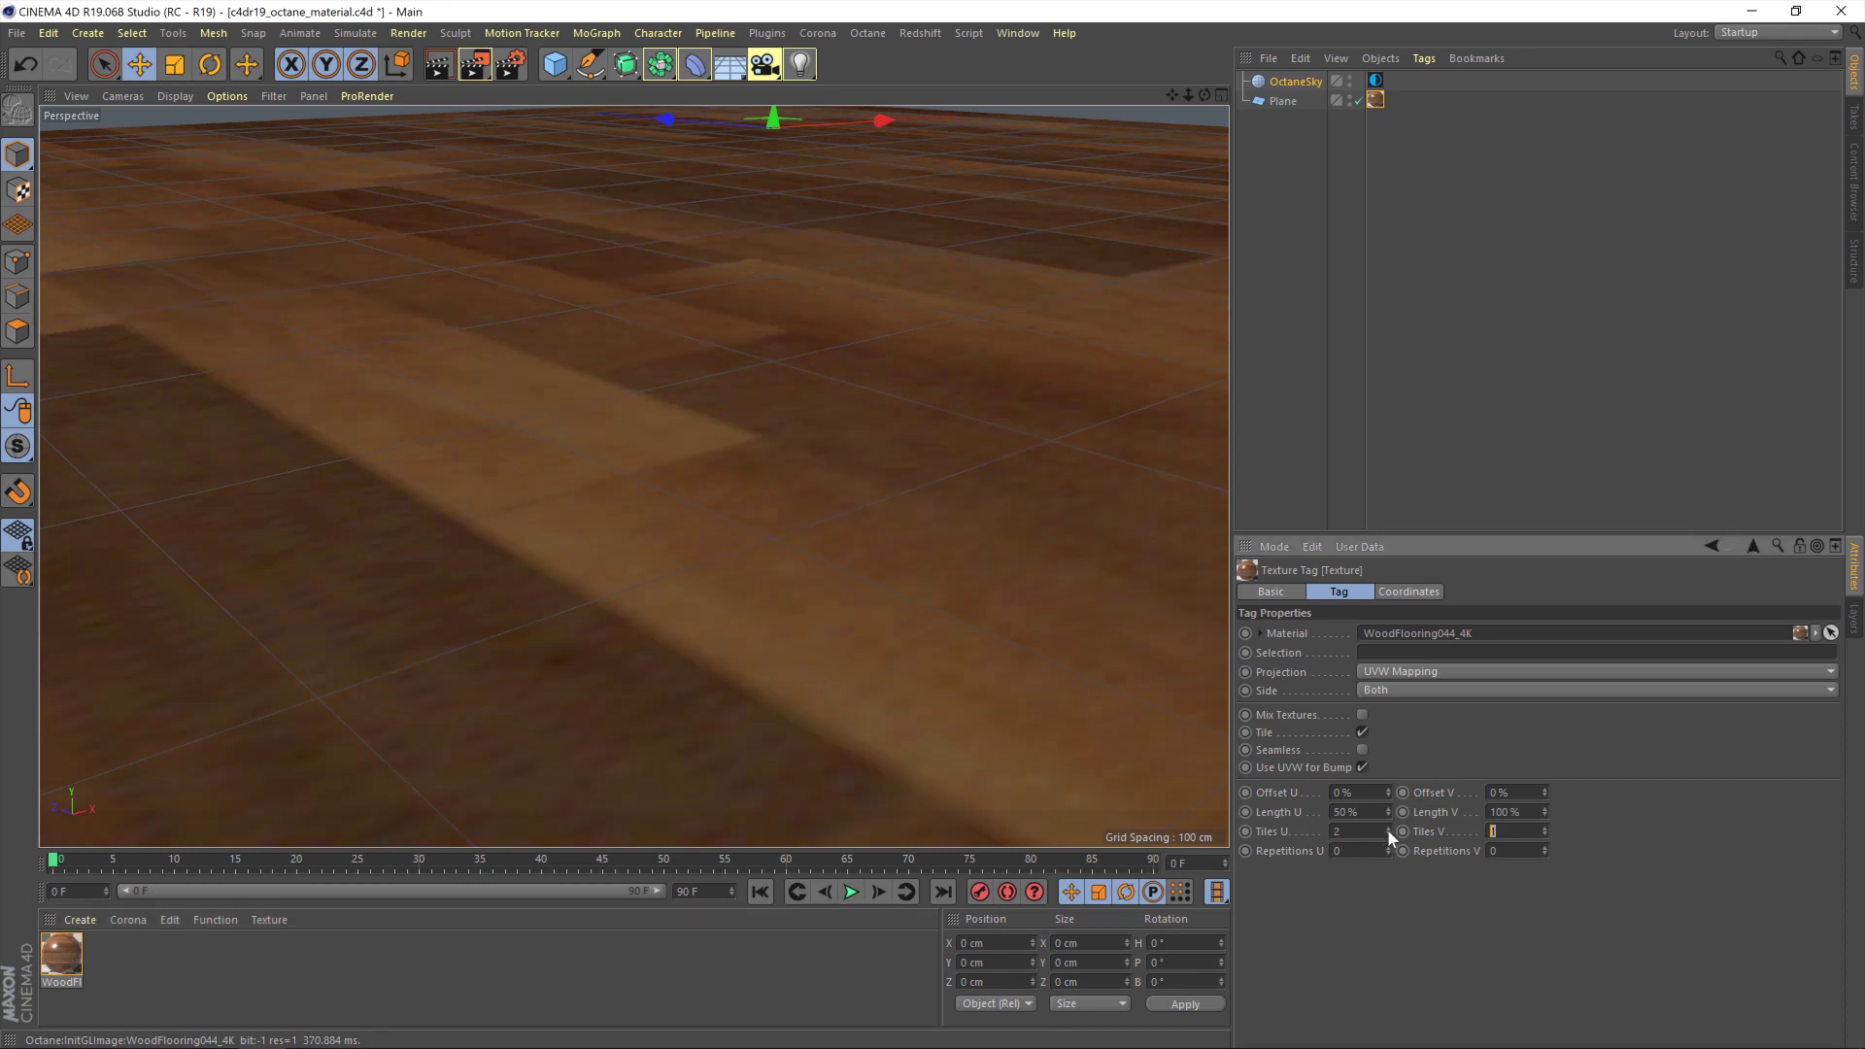
{"action": "type", "text": "2"}
{"action": "key", "text": "Return"}
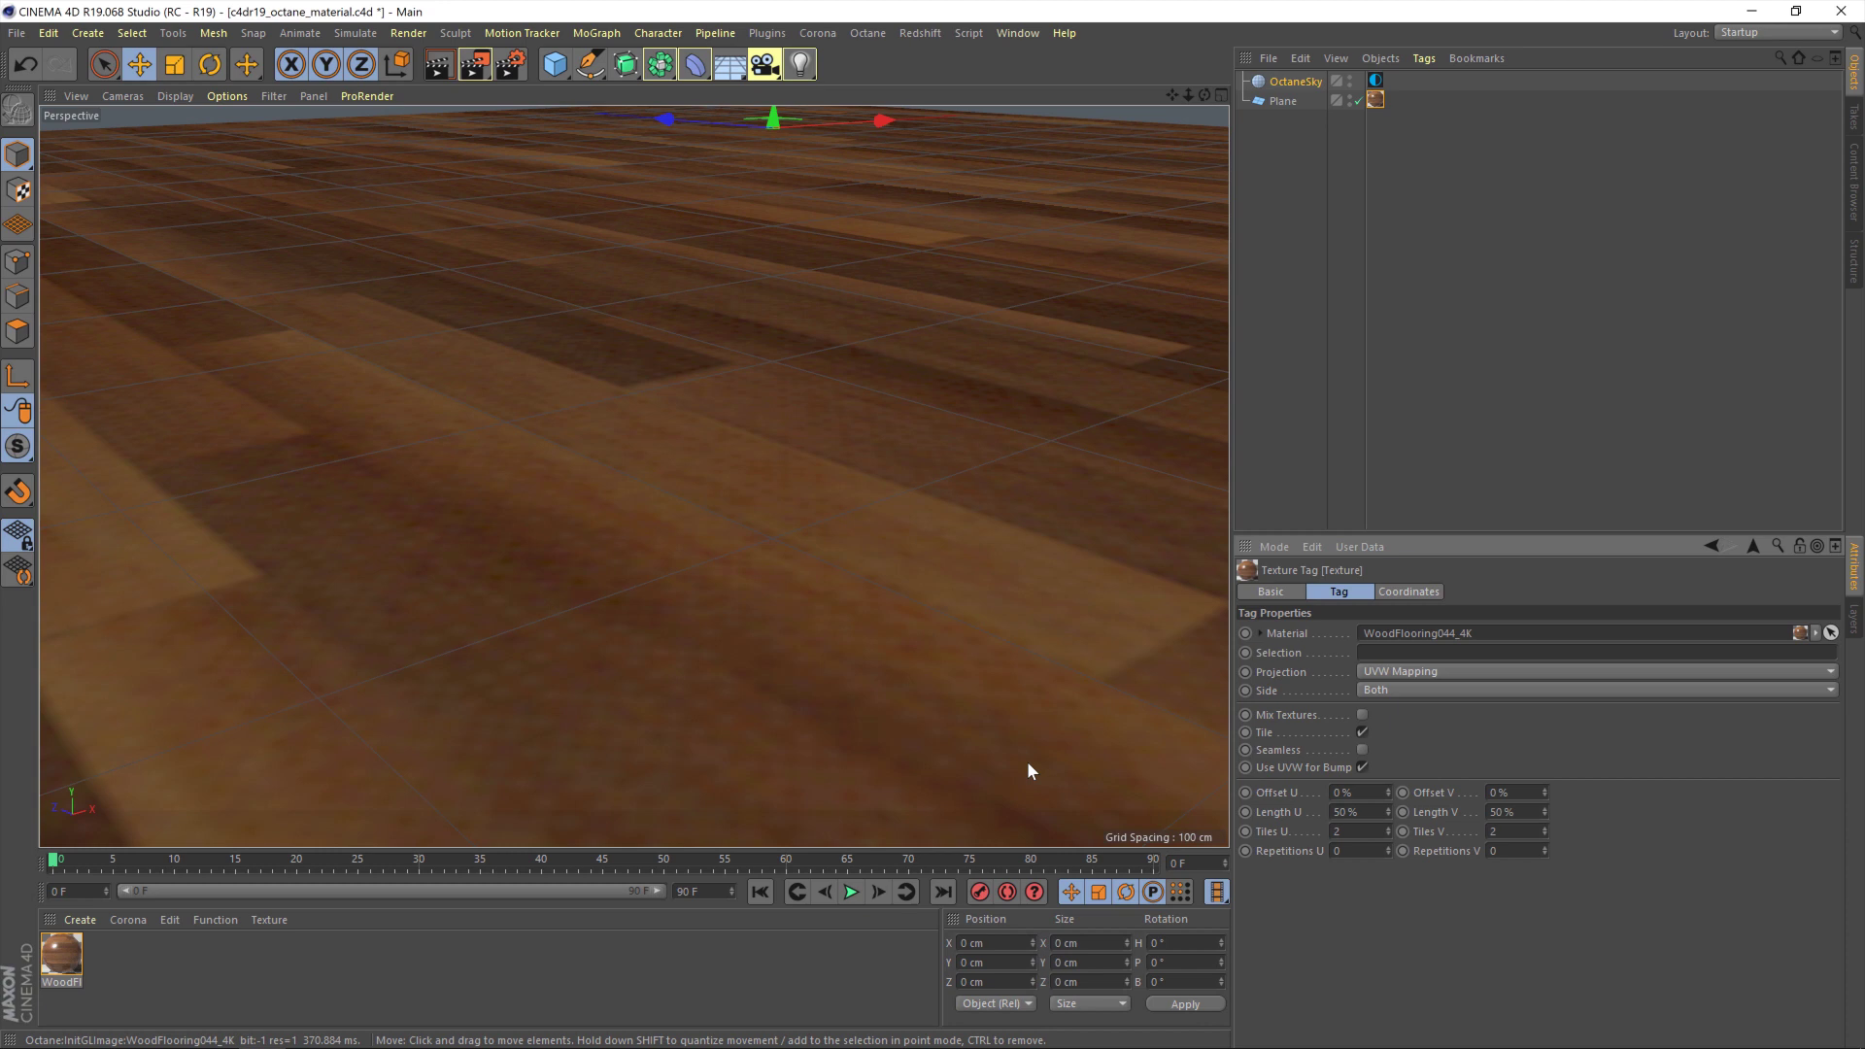
{"action": "left_click", "coordinate": [869, 34]}
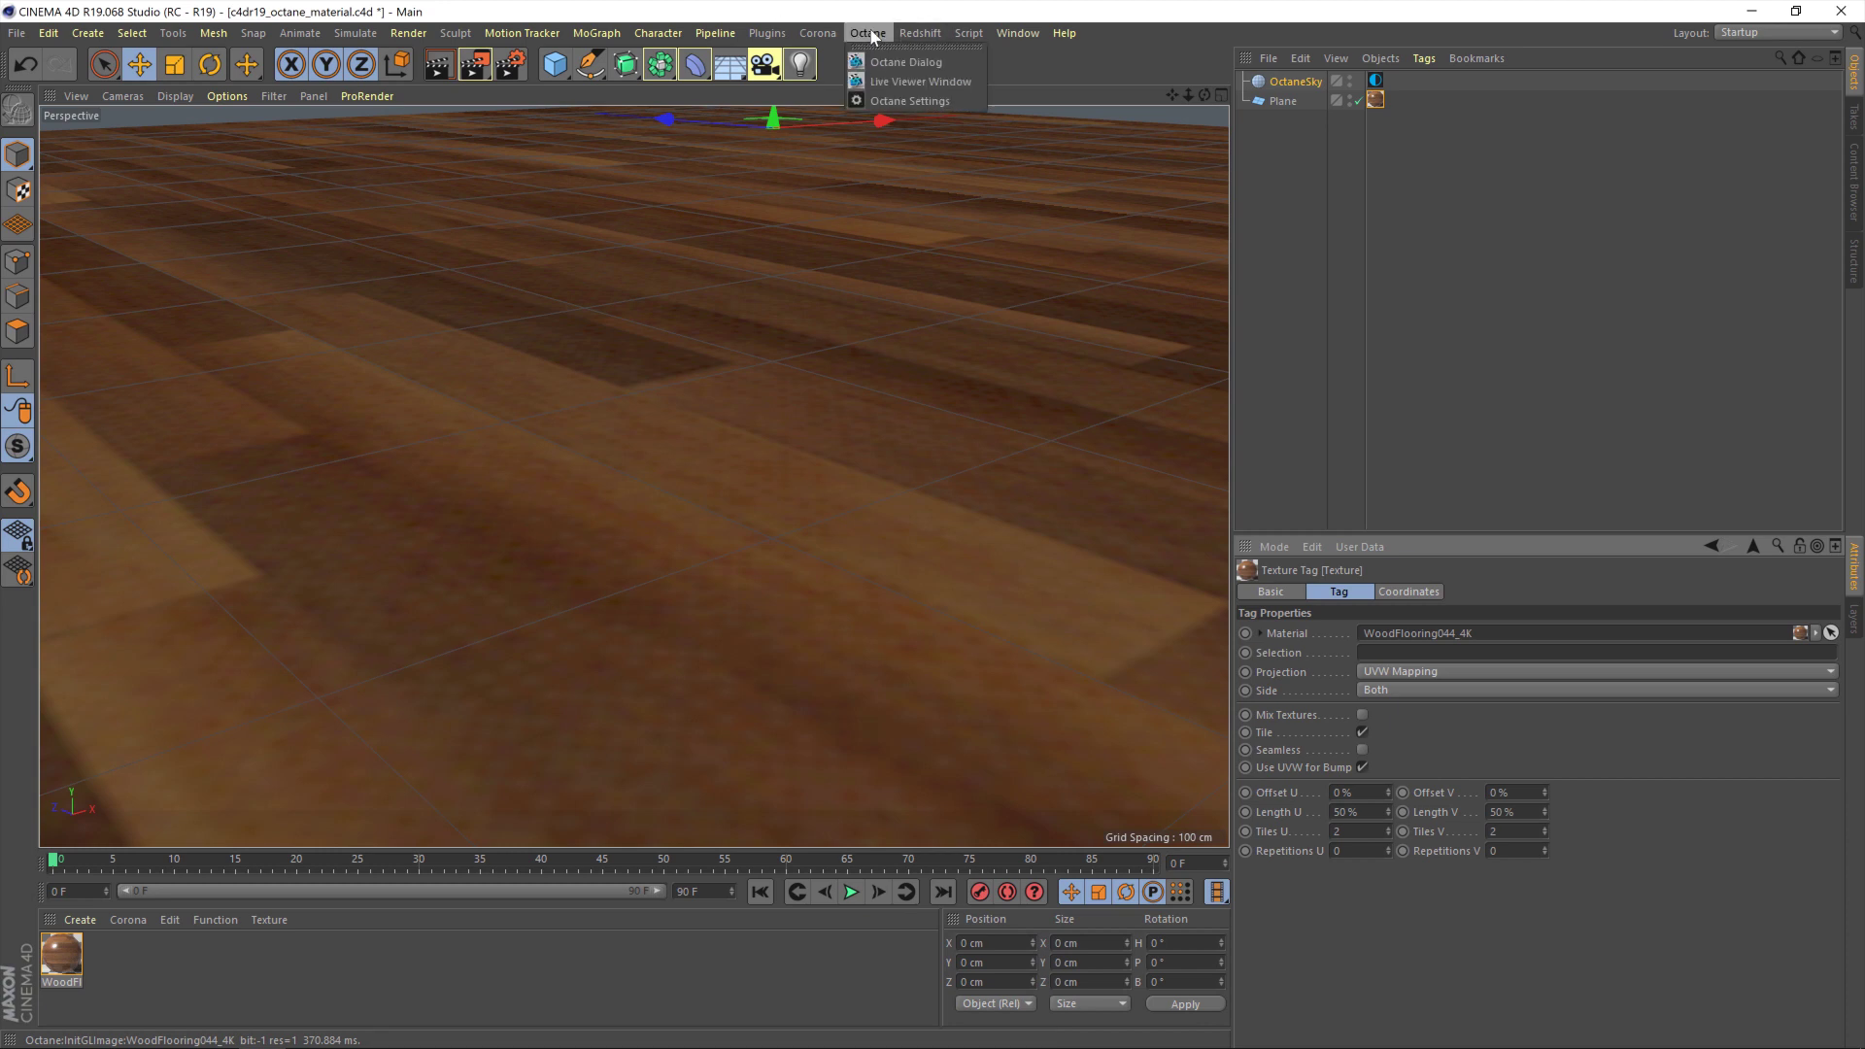
{"action": "left_click", "coordinate": [928, 82]}
{"action": "left_click_drag", "start_coordinate": [921, 369], "coordinate": [625, 98]}
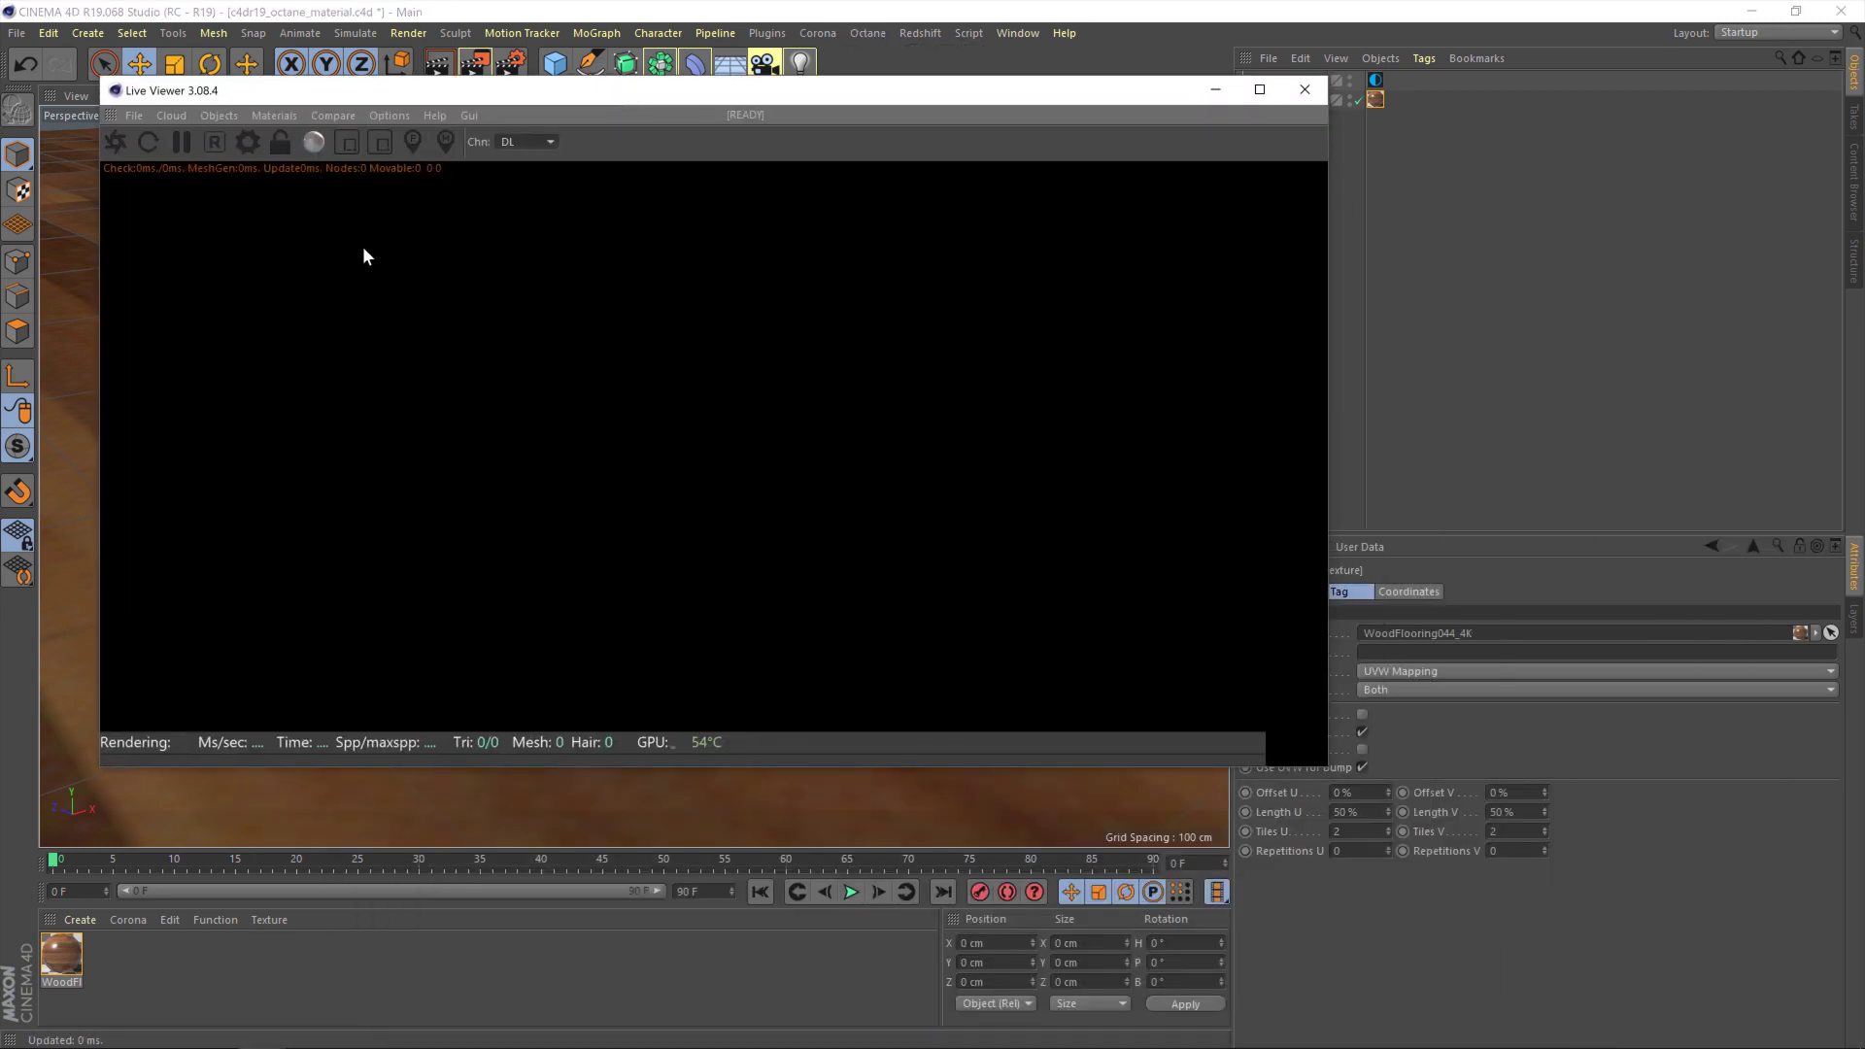
{"action": "left_click", "coordinate": [113, 142]}
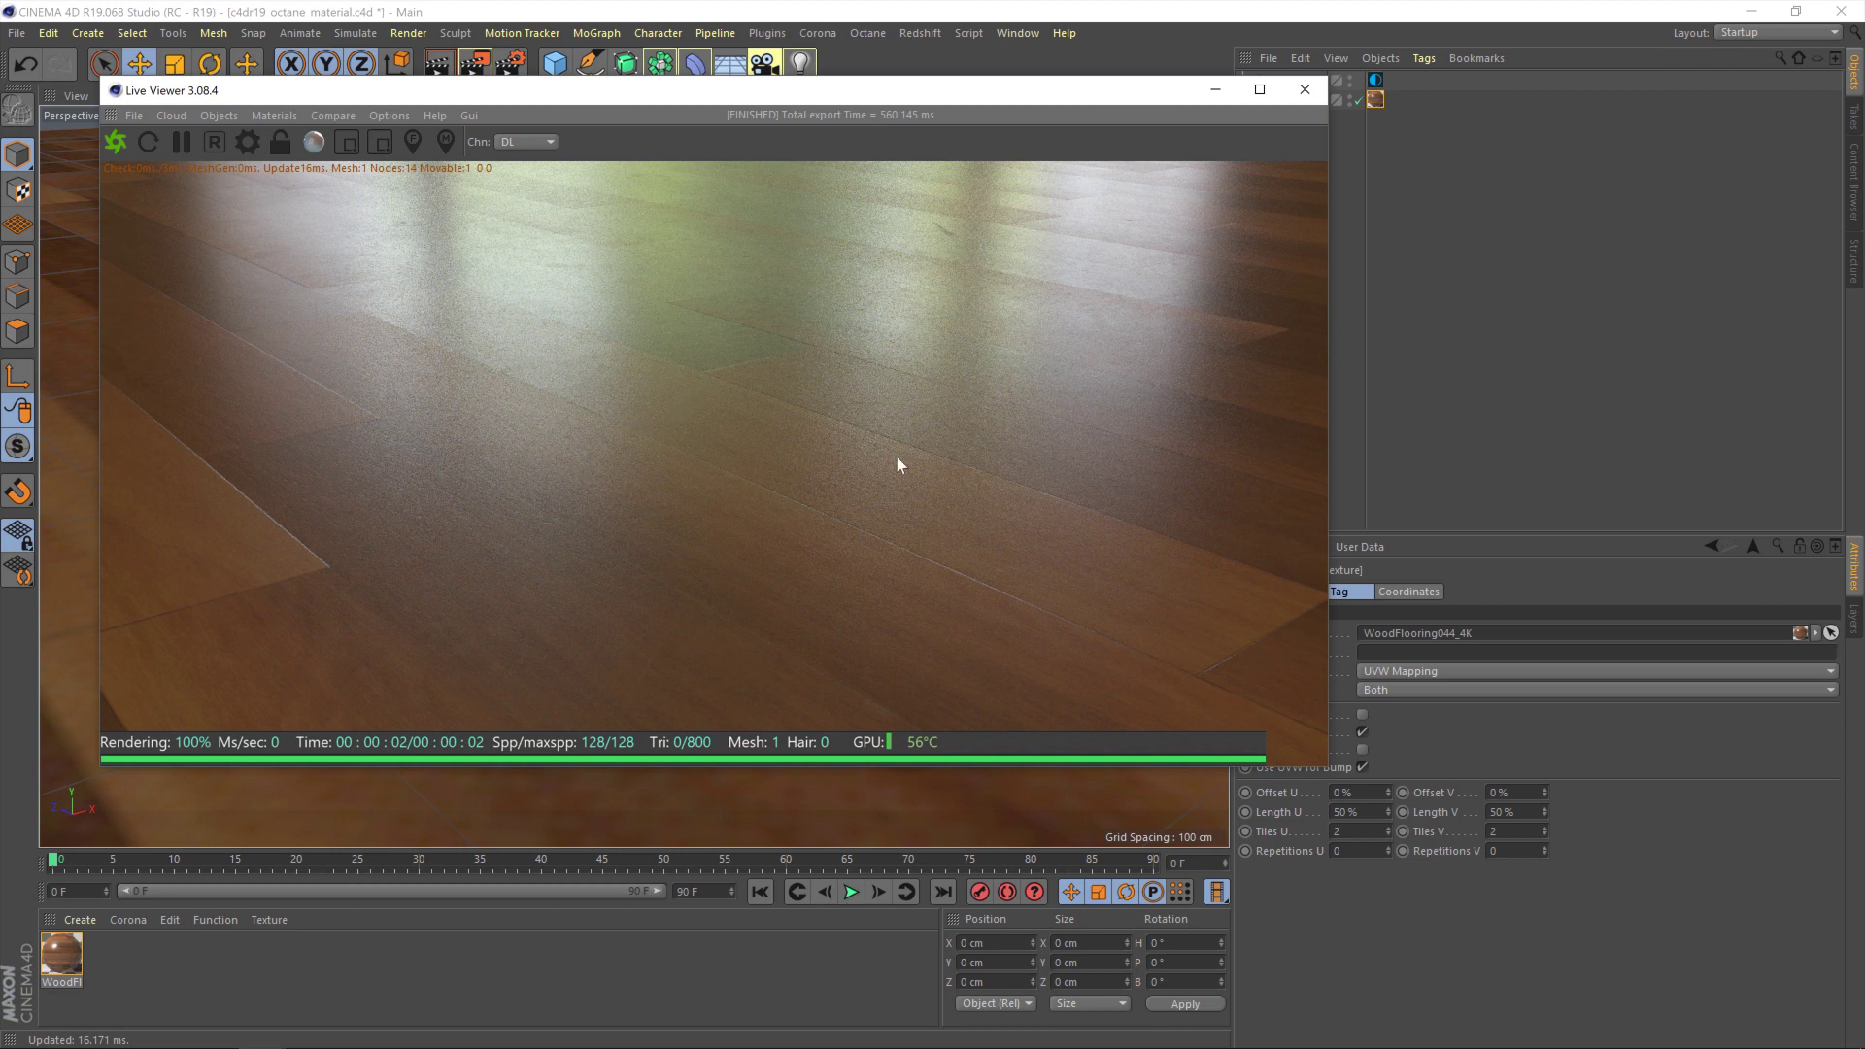
{"action": "left_click", "coordinate": [1304, 90]}
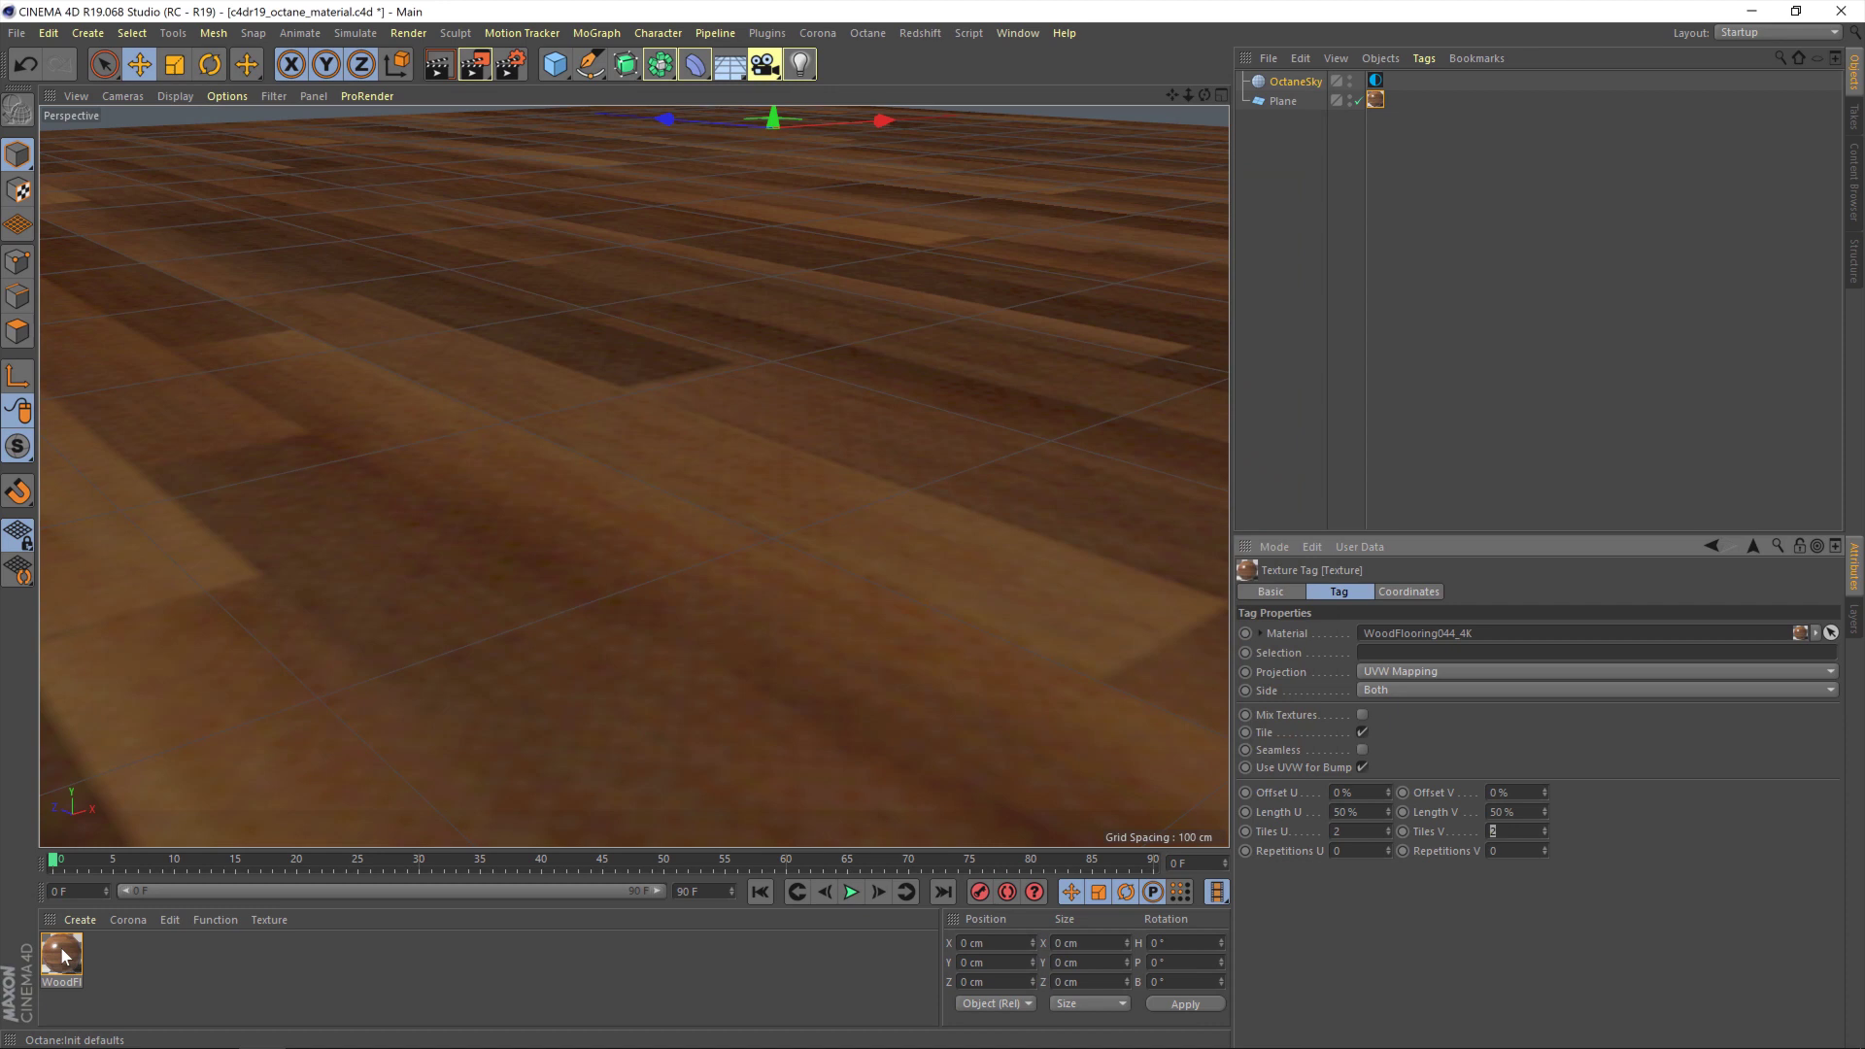
- Open the WoodFlooring044_4K material in the Octane Node Editor and enlarge the window
{"action": "double_click", "coordinate": [60, 952]}
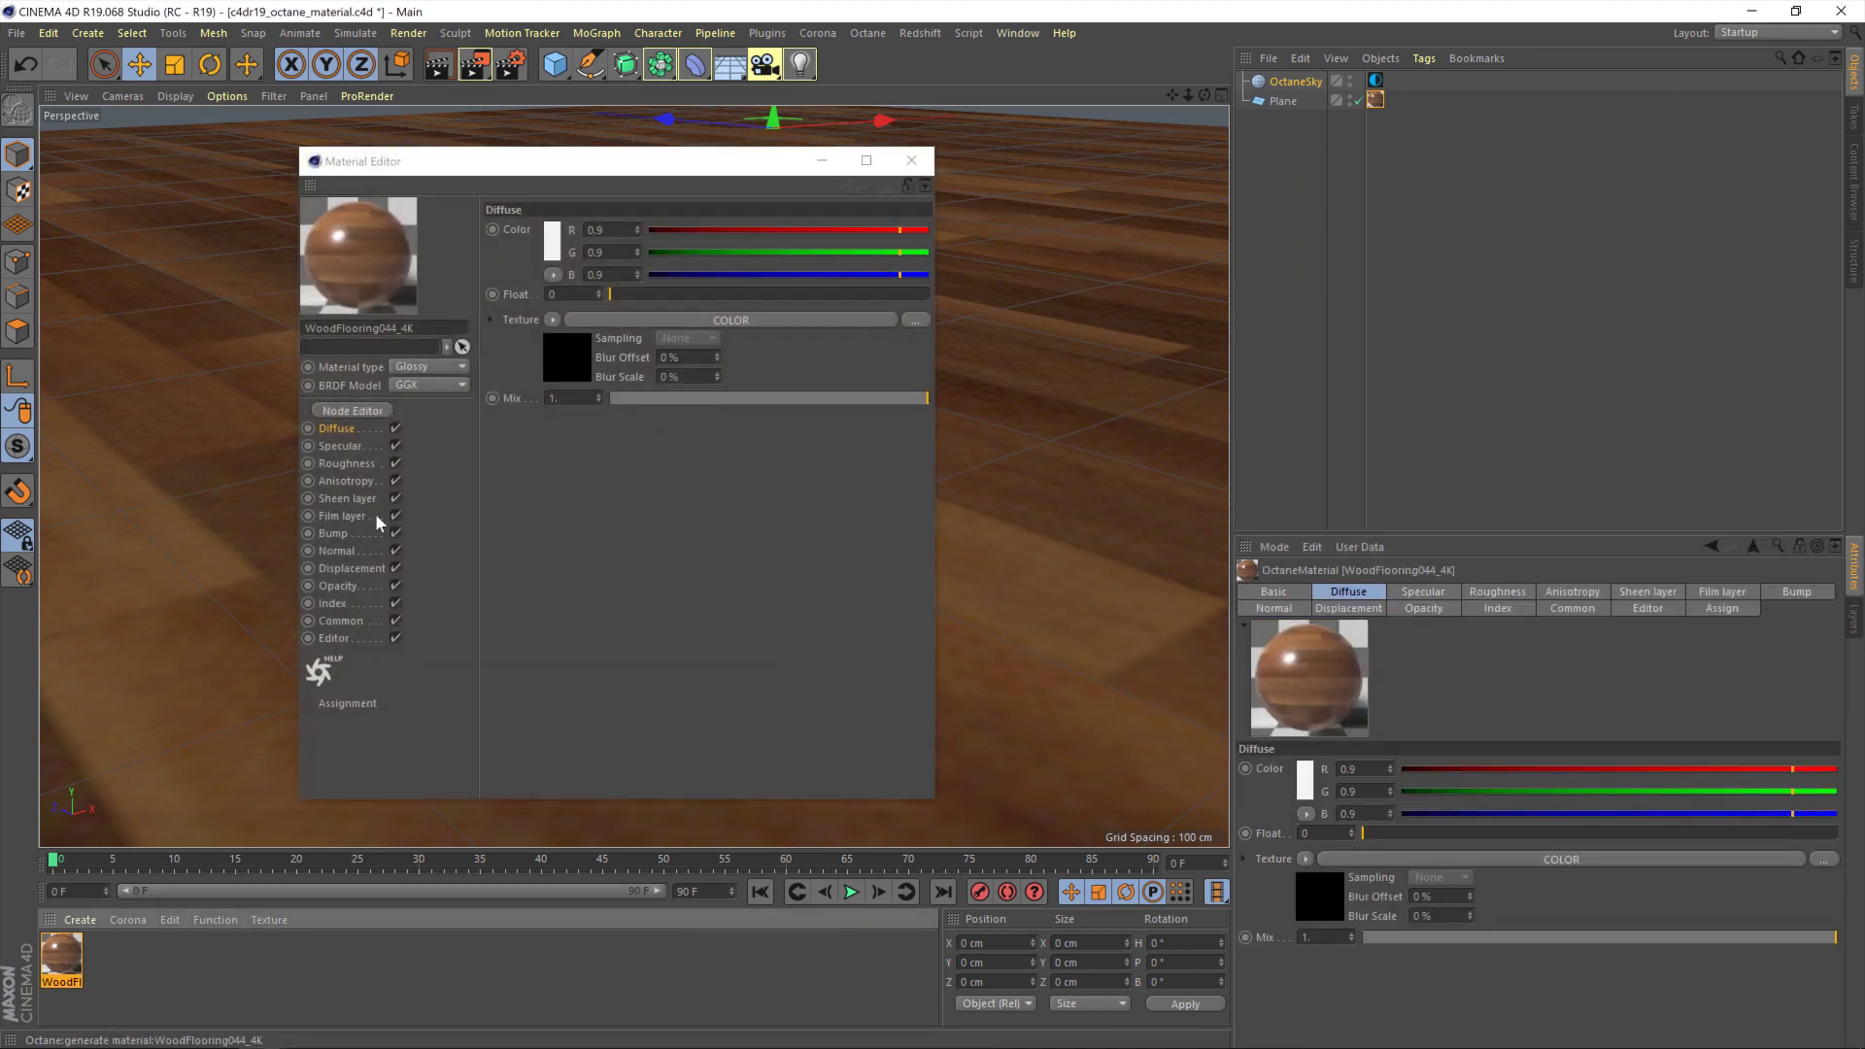
{"action": "left_click", "coordinate": [366, 410]}
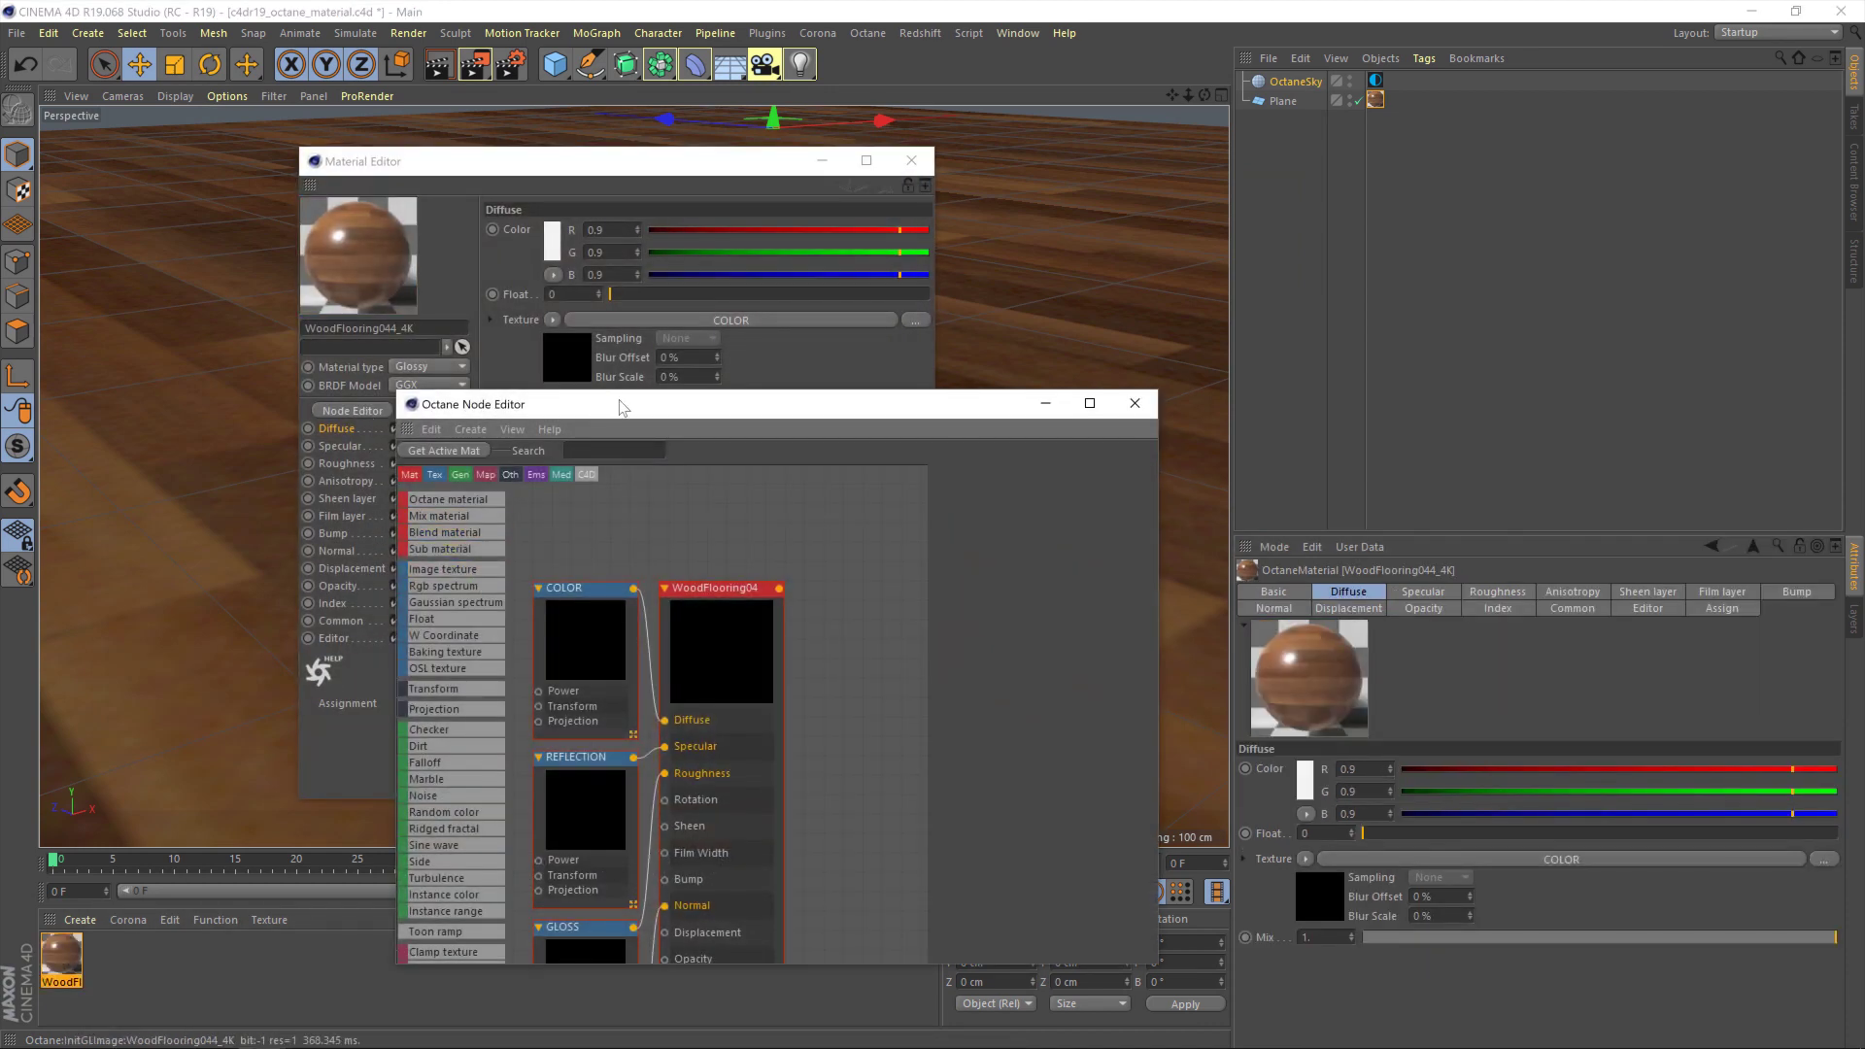
{"action": "left_click_drag", "start_coordinate": [624, 404], "coordinate": [462, 107]}
{"action": "left_click_drag", "start_coordinate": [991, 658], "coordinate": [1532, 952]}
- Rearrange the material, GLOSS and NORMALS nodes to leave free space beside GLOSS
{"action": "left_click_drag", "start_coordinate": [539, 277], "coordinate": [838, 374]}
{"action": "scroll", "coordinate": [708, 753], "scroll_direction": "down", "scroll_amount": 4}
{"action": "scroll", "coordinate": [660, 789], "scroll_direction": "up", "scroll_amount": 2}
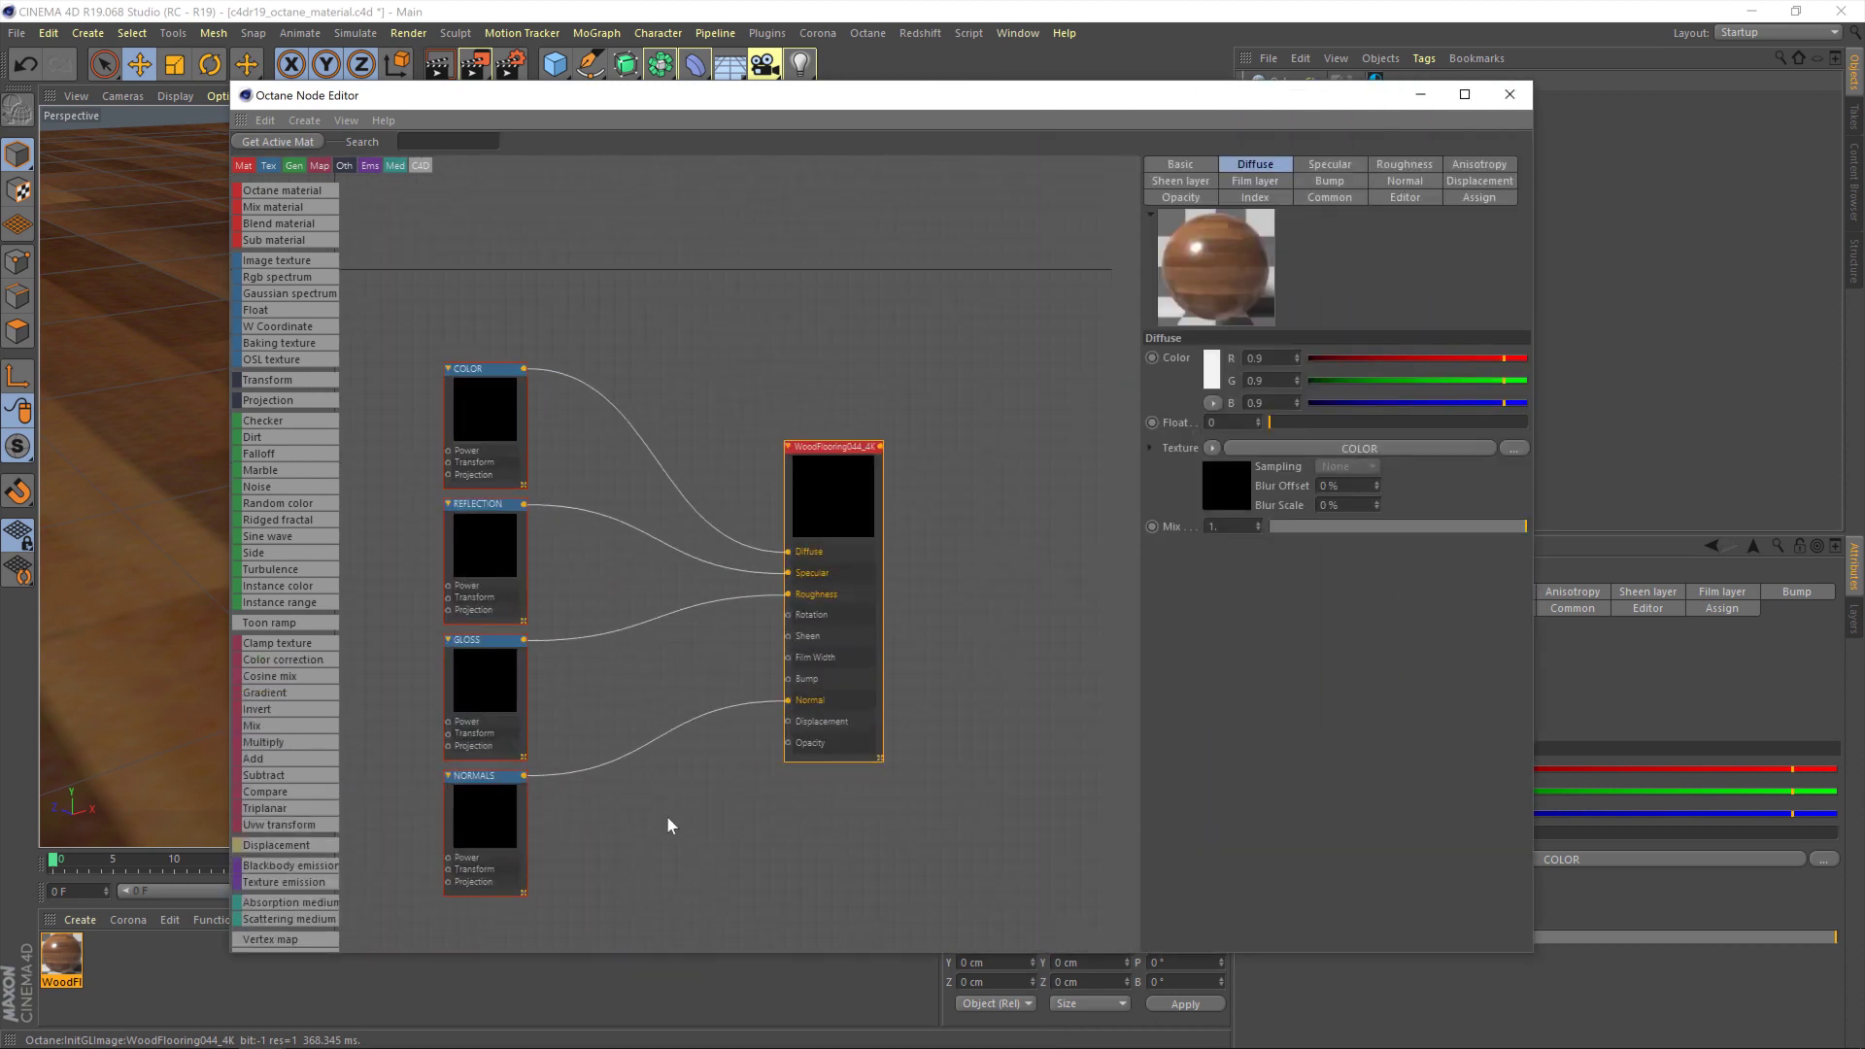
{"action": "scroll", "coordinate": [784, 738], "scroll_direction": "up", "scroll_amount": 4}
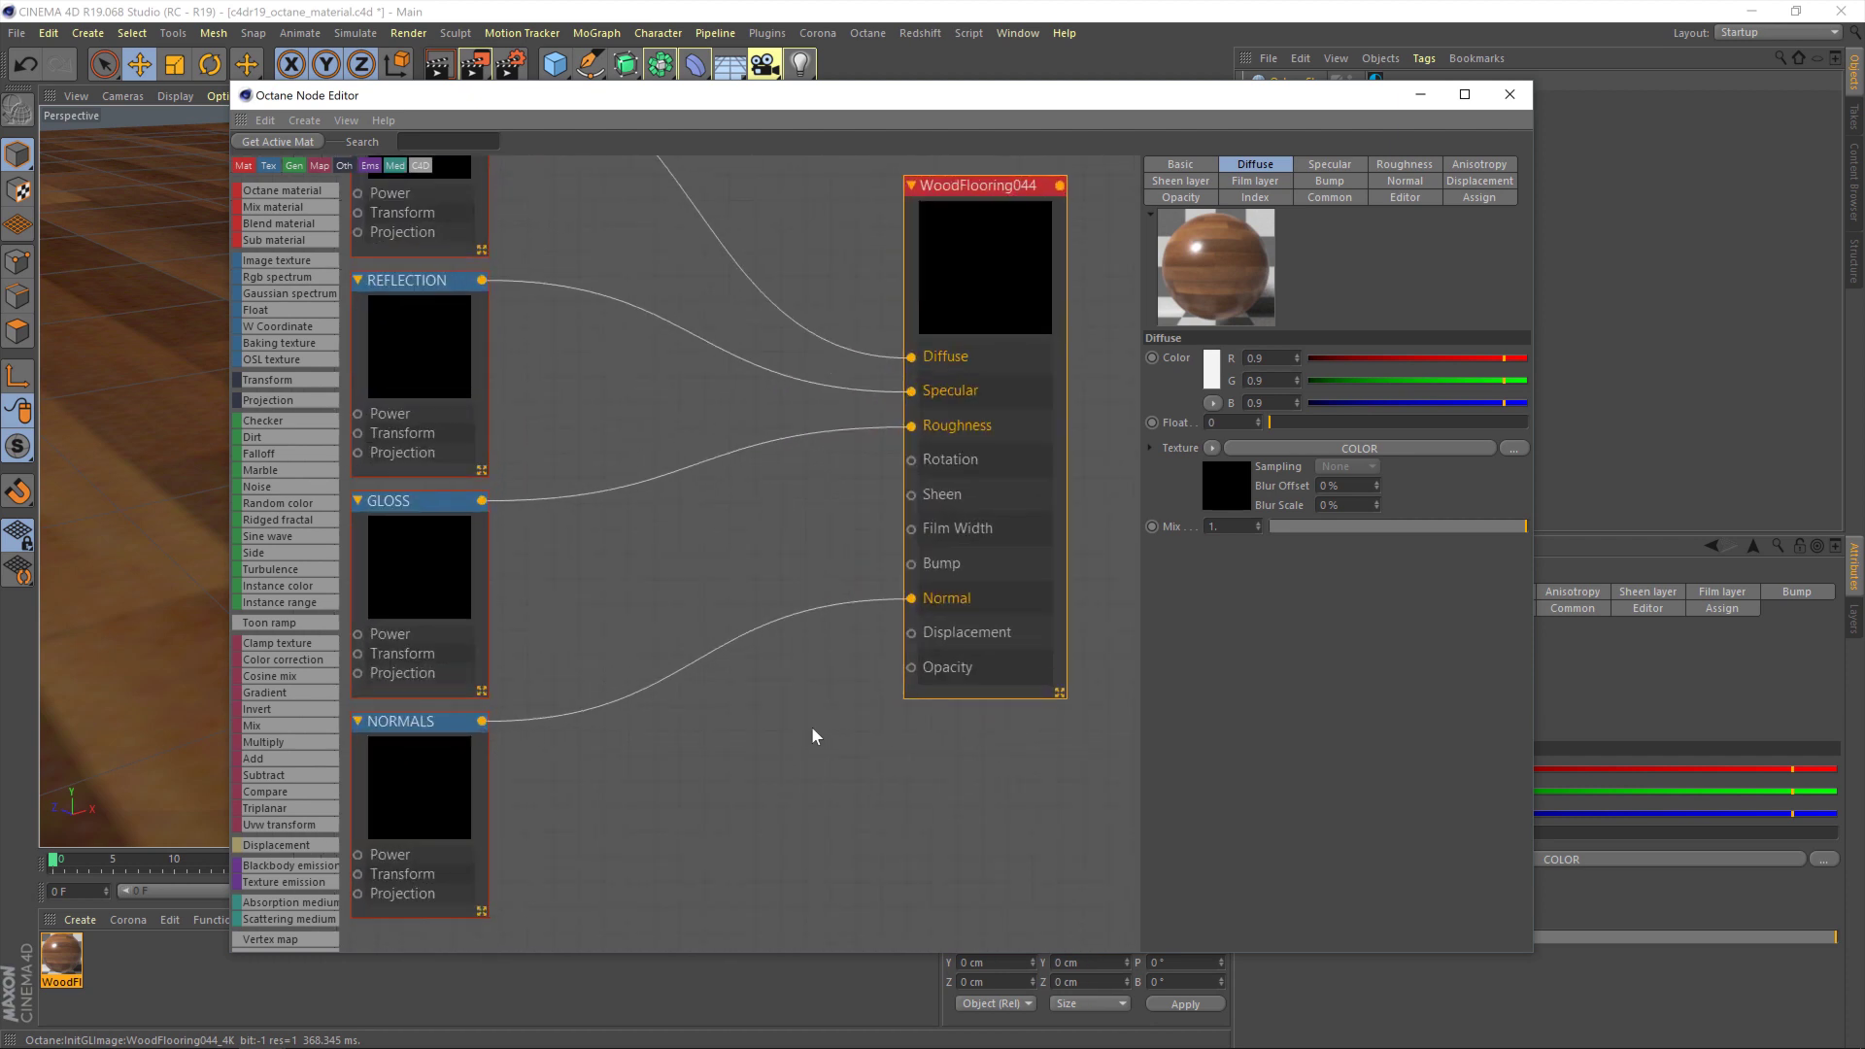
{"action": "scroll", "coordinate": [812, 725], "scroll_direction": "down", "scroll_amount": 1}
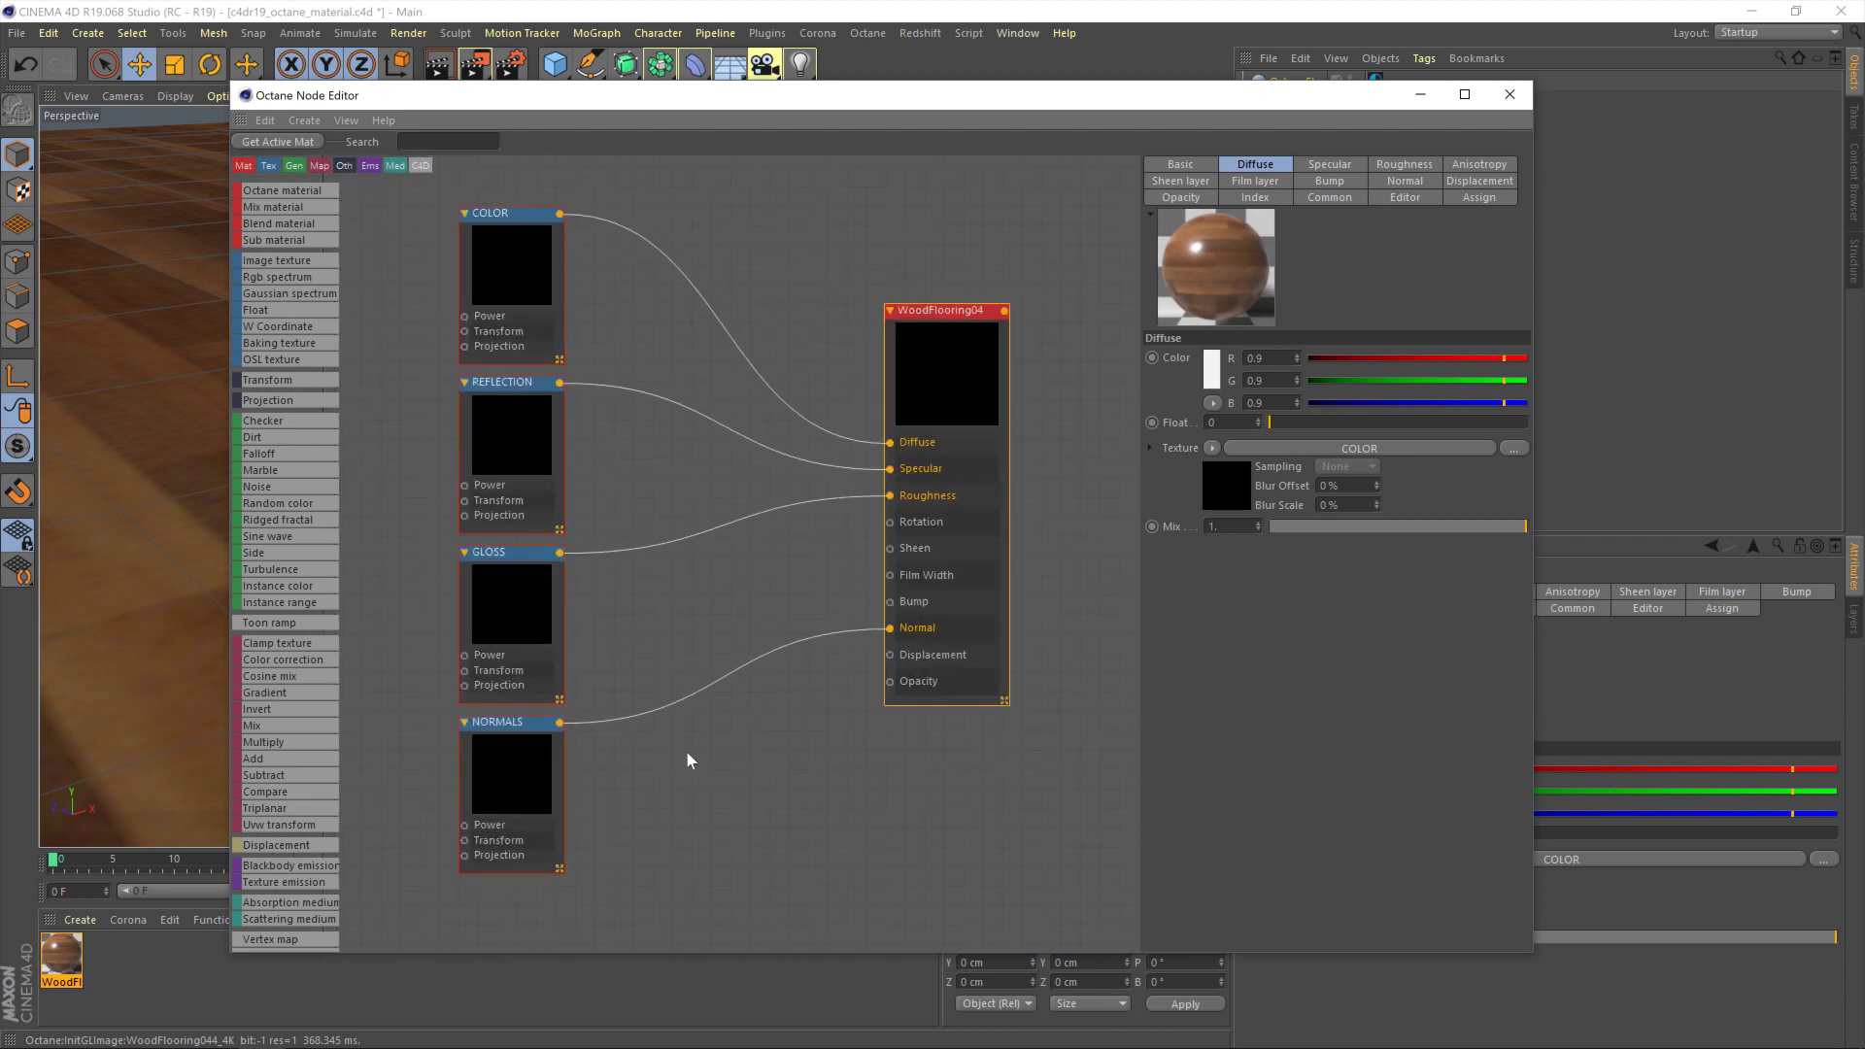
{"action": "left_click_drag", "start_coordinate": [941, 313], "coordinate": [977, 301]}
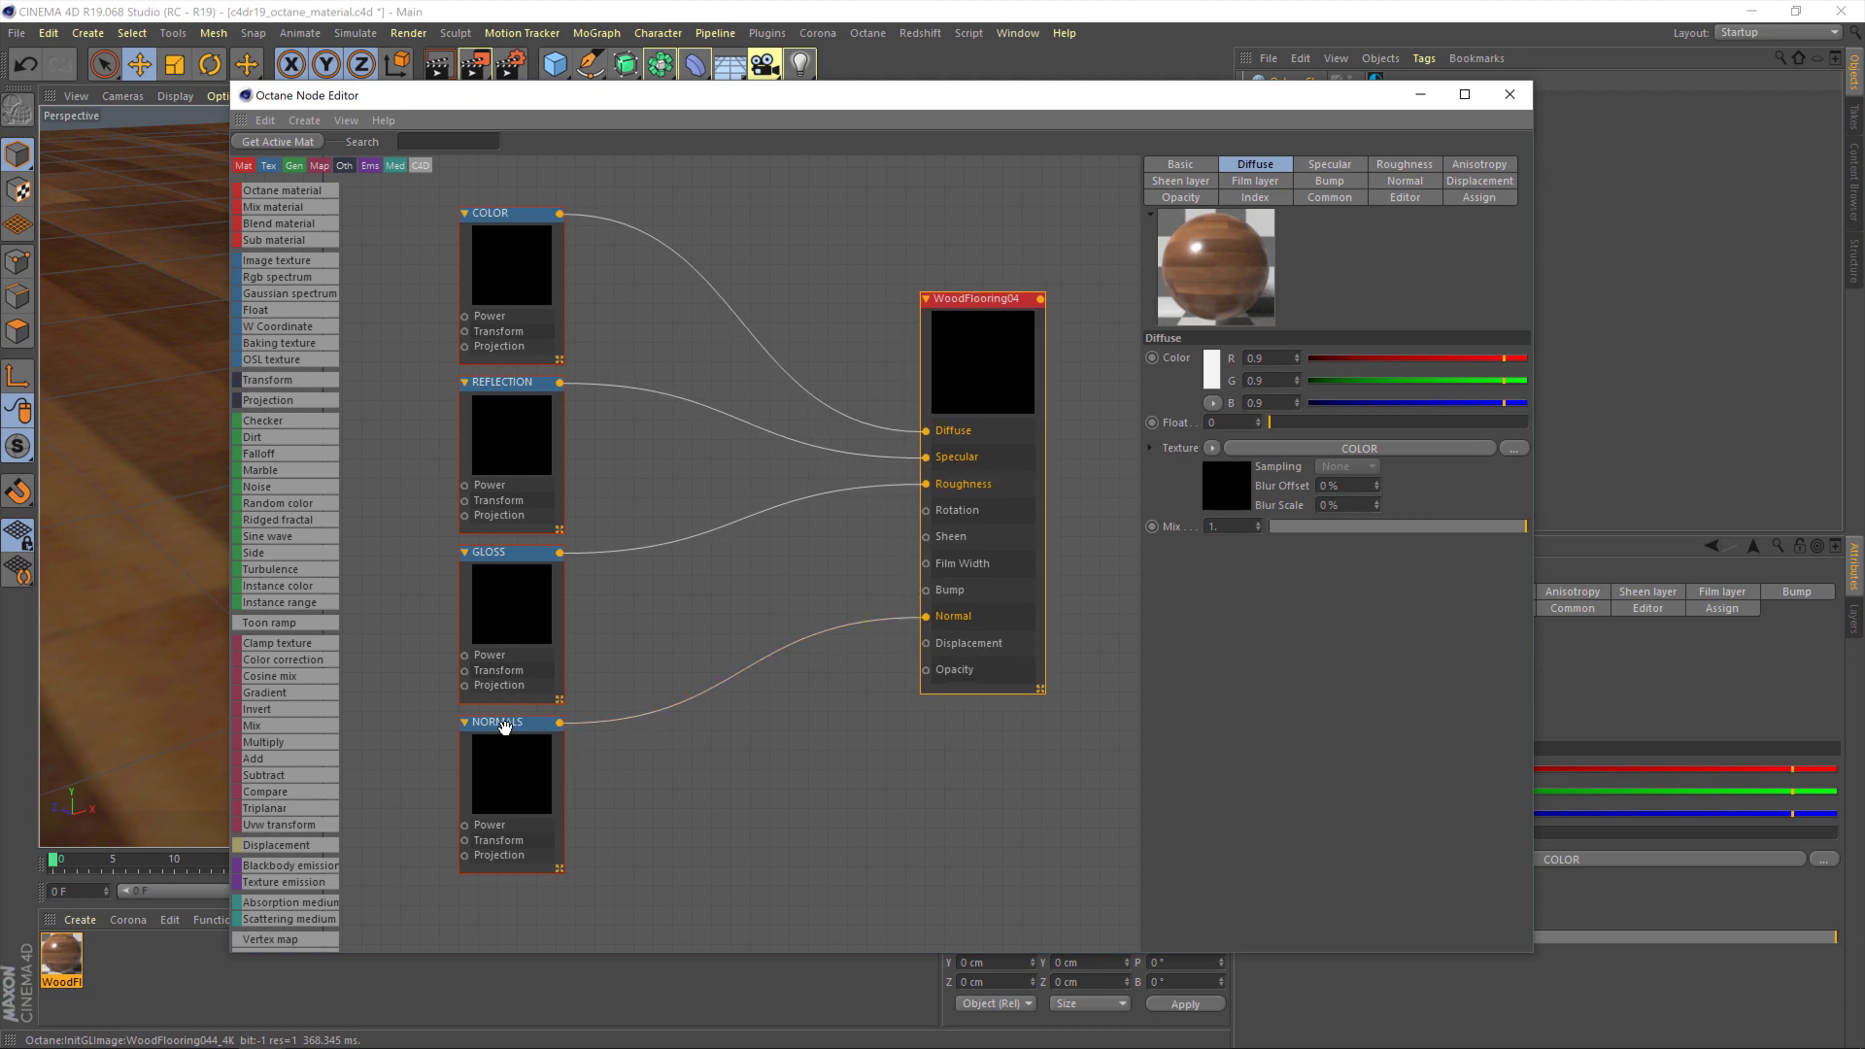
{"action": "left_click_drag", "start_coordinate": [504, 727], "coordinate": [517, 942]}
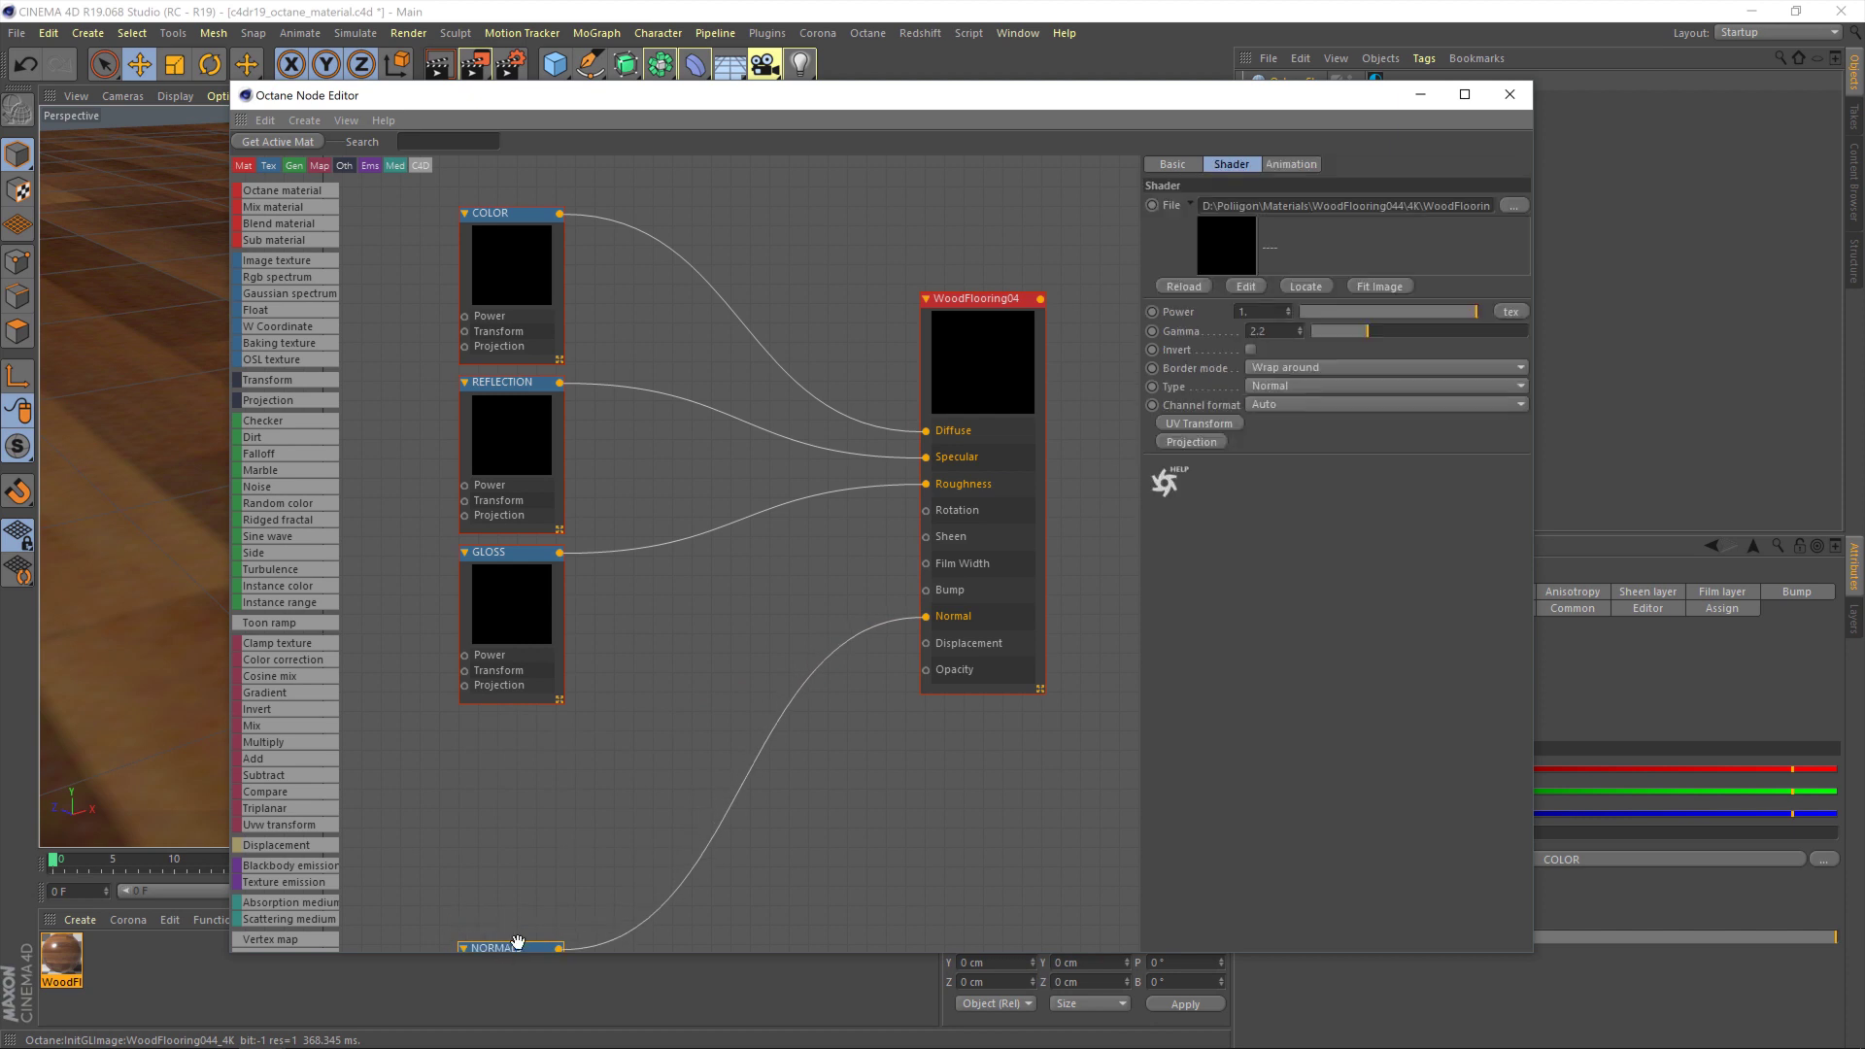
{"action": "scroll", "coordinate": [714, 575], "scroll_direction": "up", "scroll_amount": 2}
{"action": "middle_click_drag", "start_coordinate": [714, 575], "coordinate": [761, 468]}
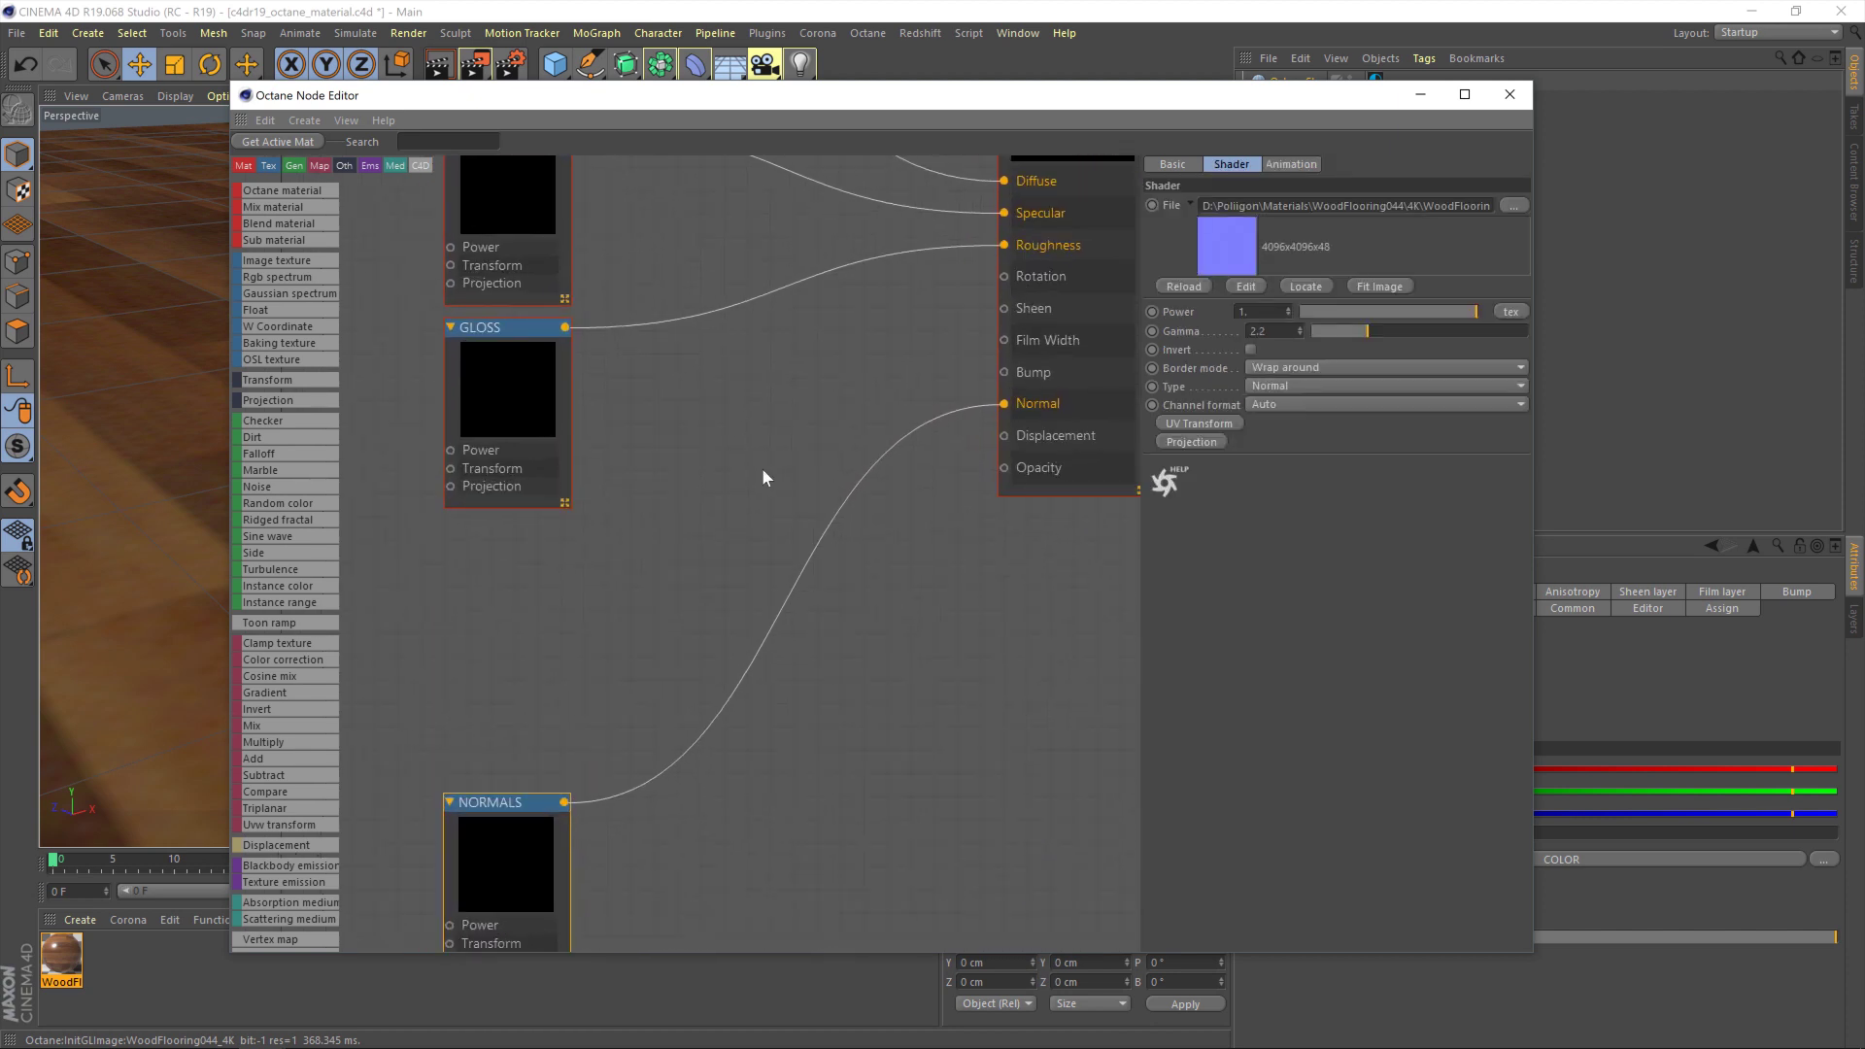
{"action": "left_click", "coordinate": [526, 347]}
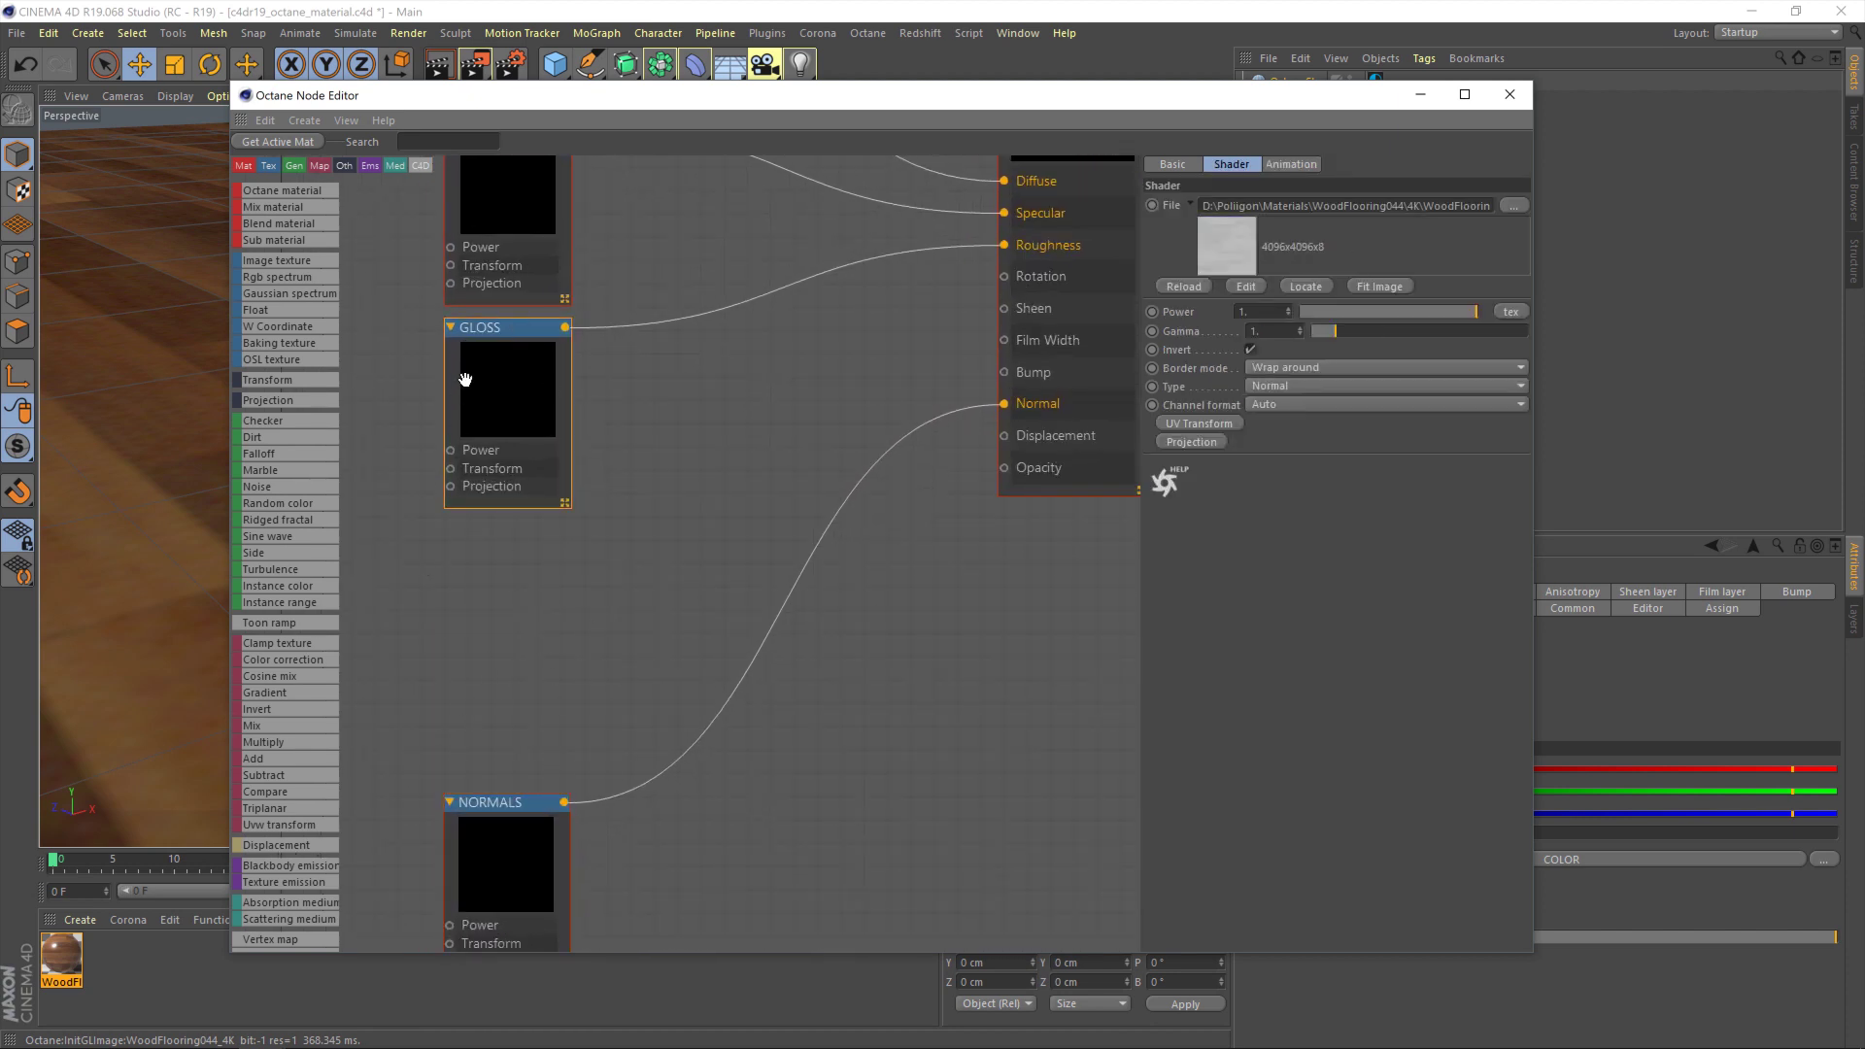
{"action": "left_click_drag", "start_coordinate": [509, 345], "coordinate": [433, 360]}
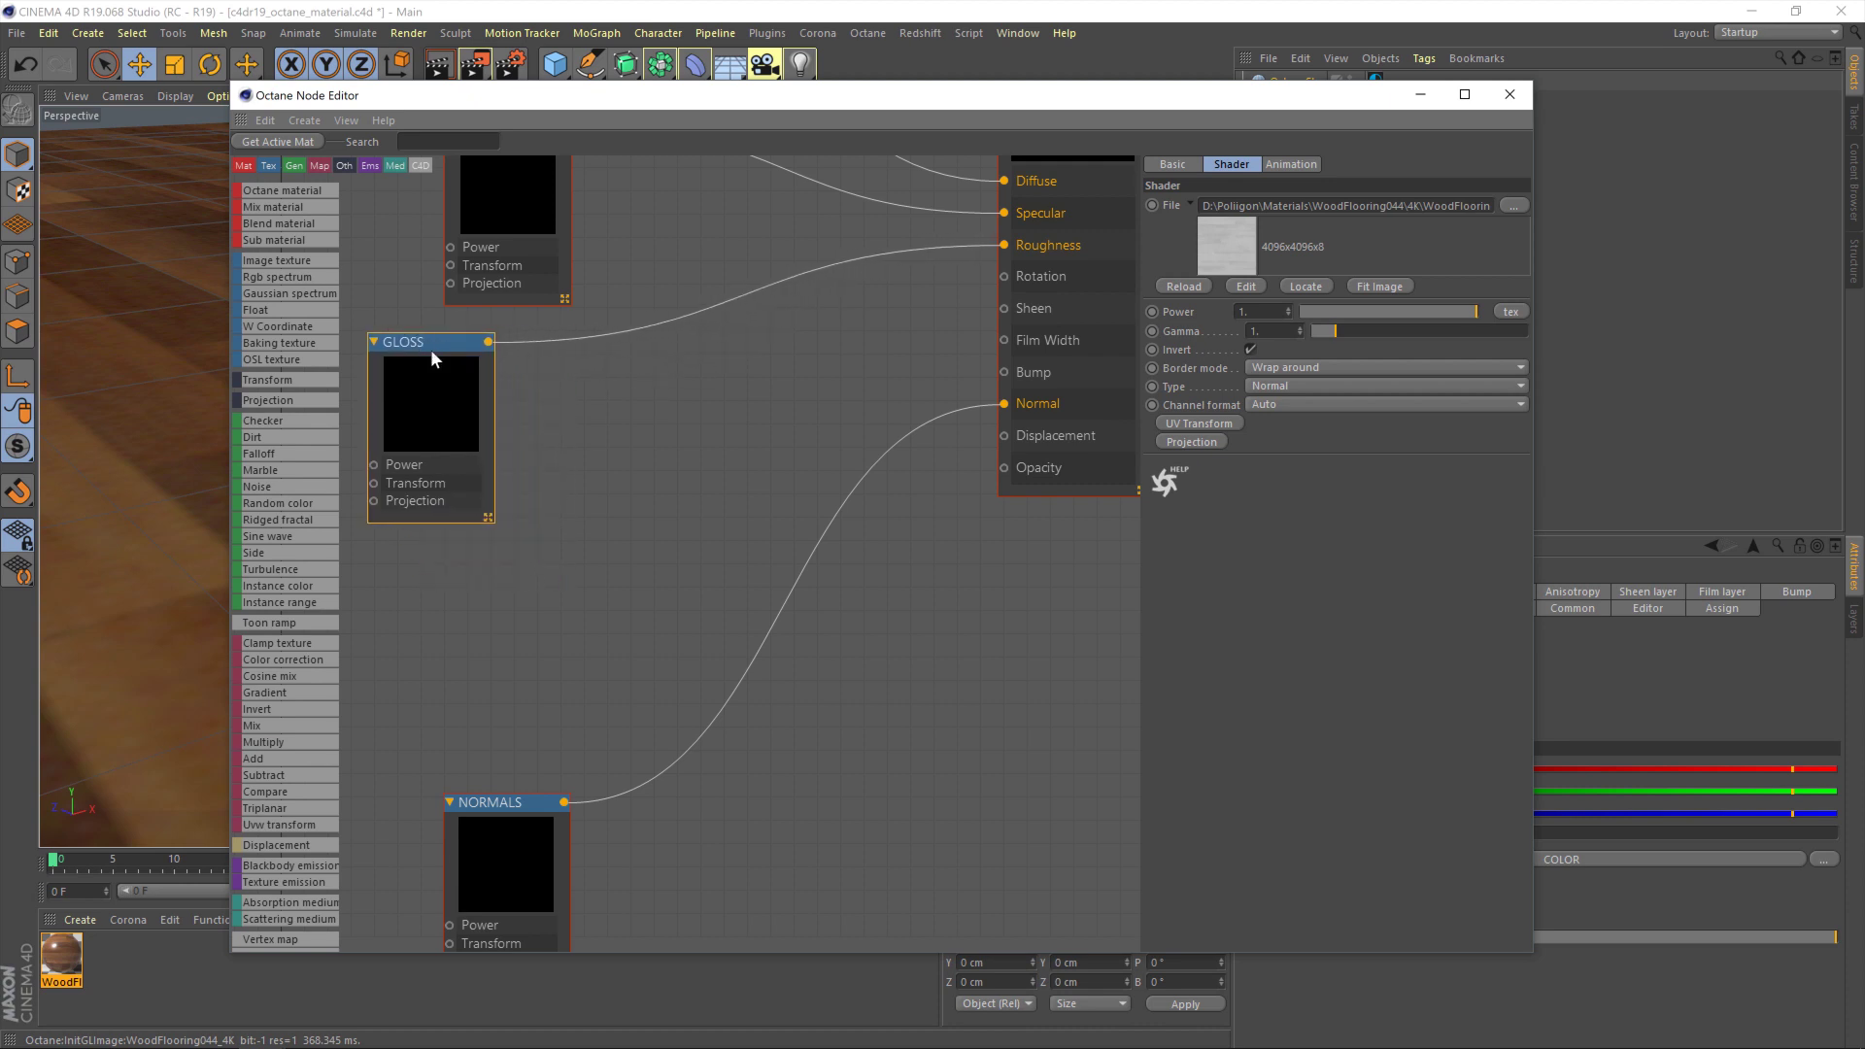
{"action": "left_click_drag", "start_coordinate": [483, 808], "coordinate": [500, 878]}
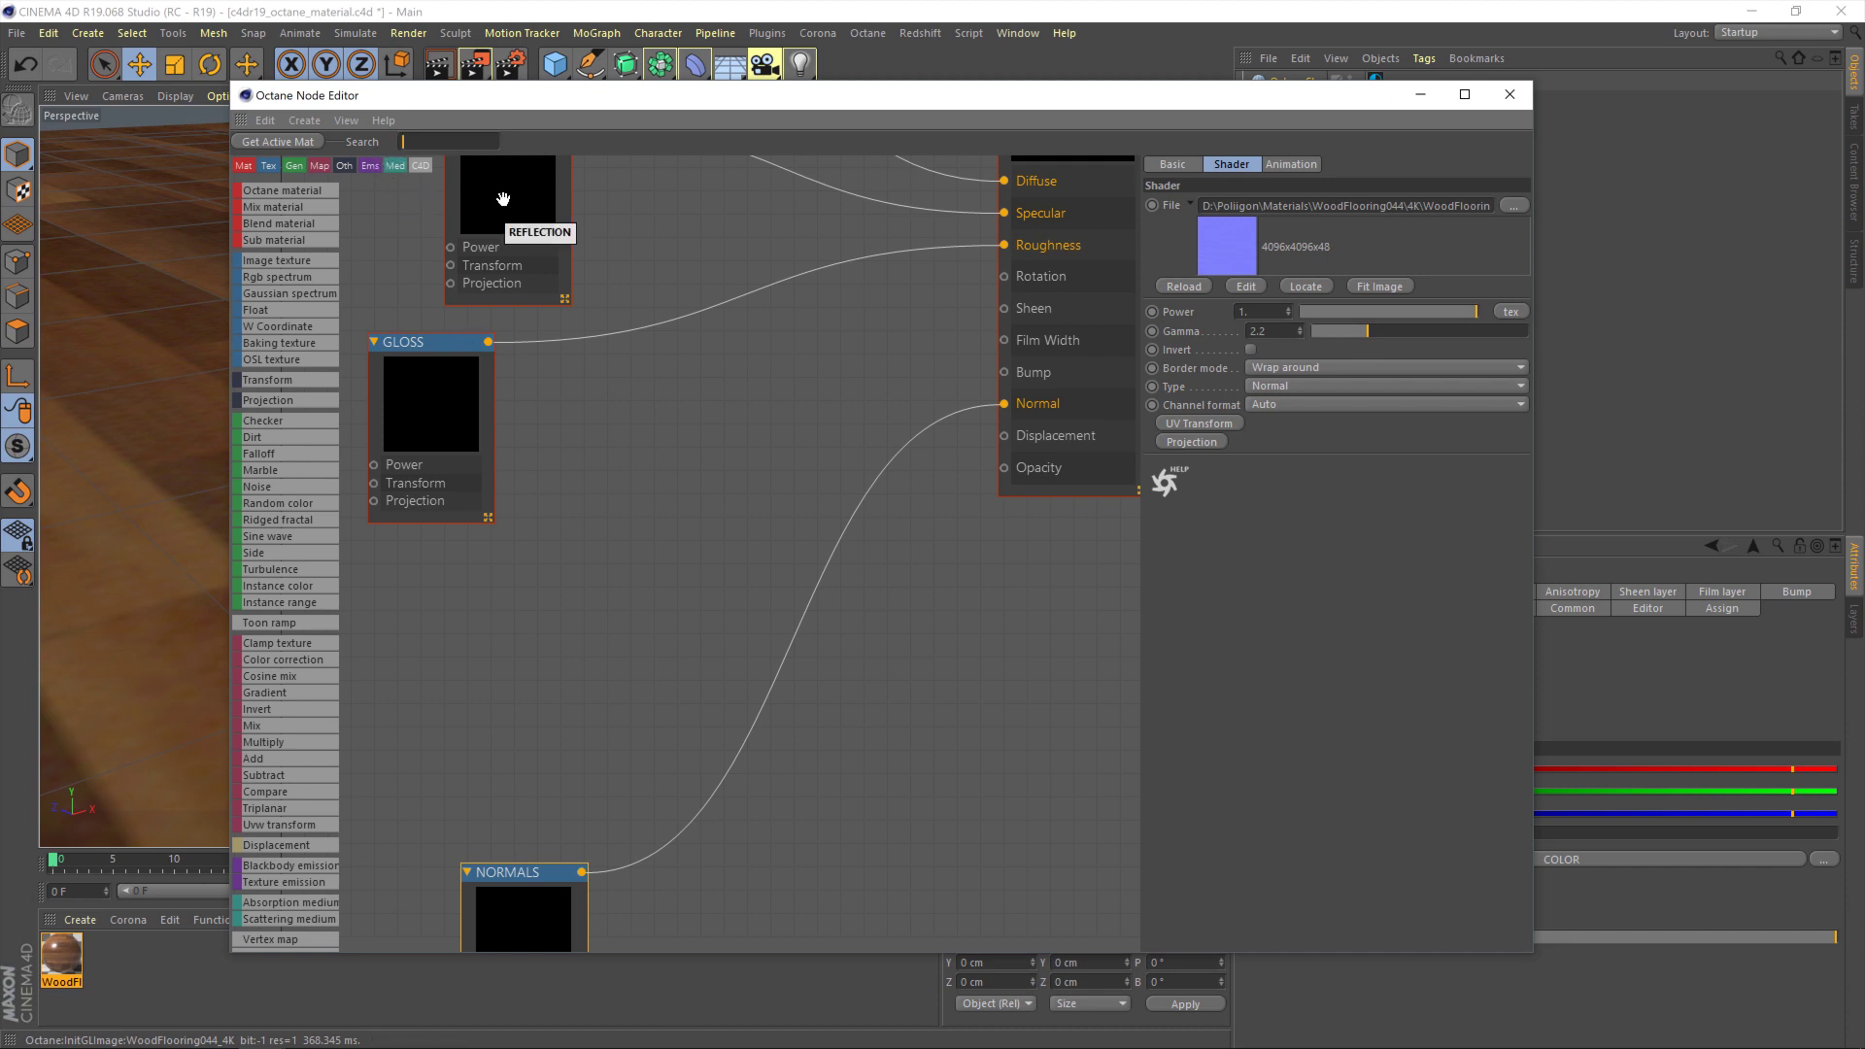
- Add a Multiply node and connect GLOSS into its Texture1 input
{"action": "type", "text": "mul"}
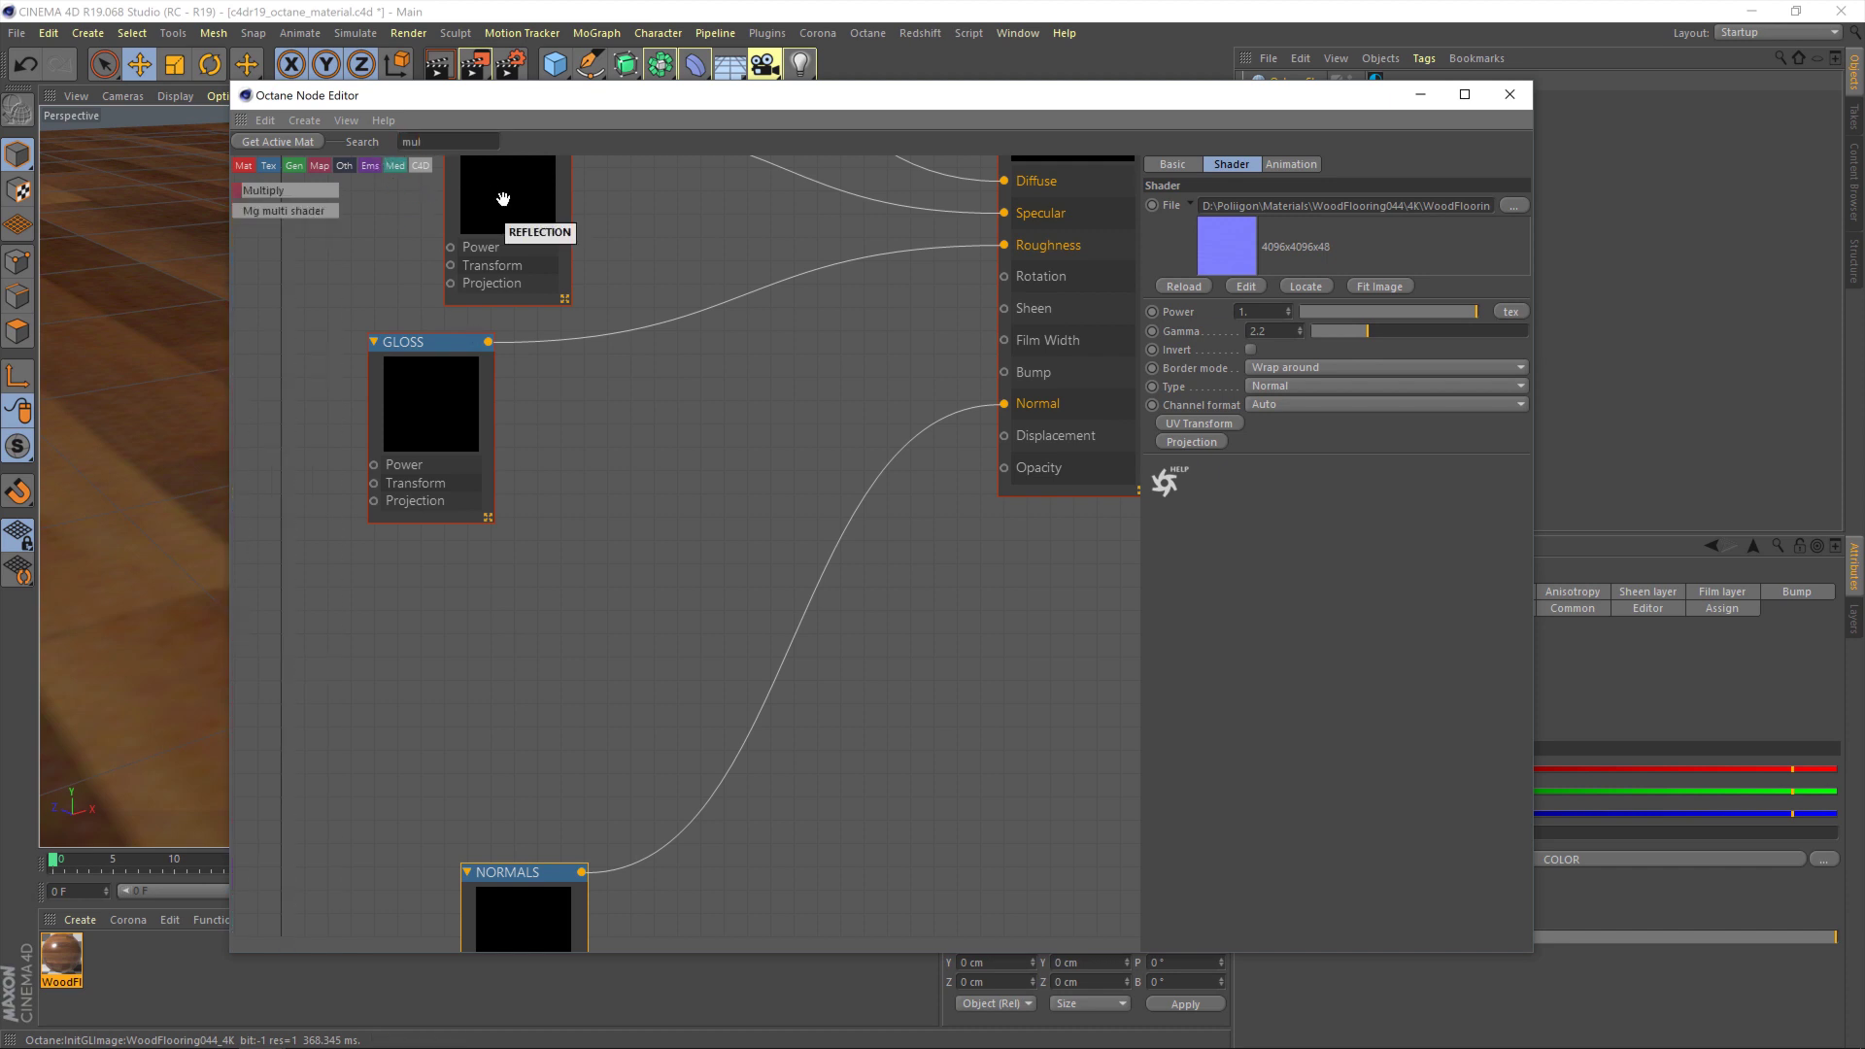
{"action": "left_click_drag", "start_coordinate": [279, 192], "coordinate": [625, 365]}
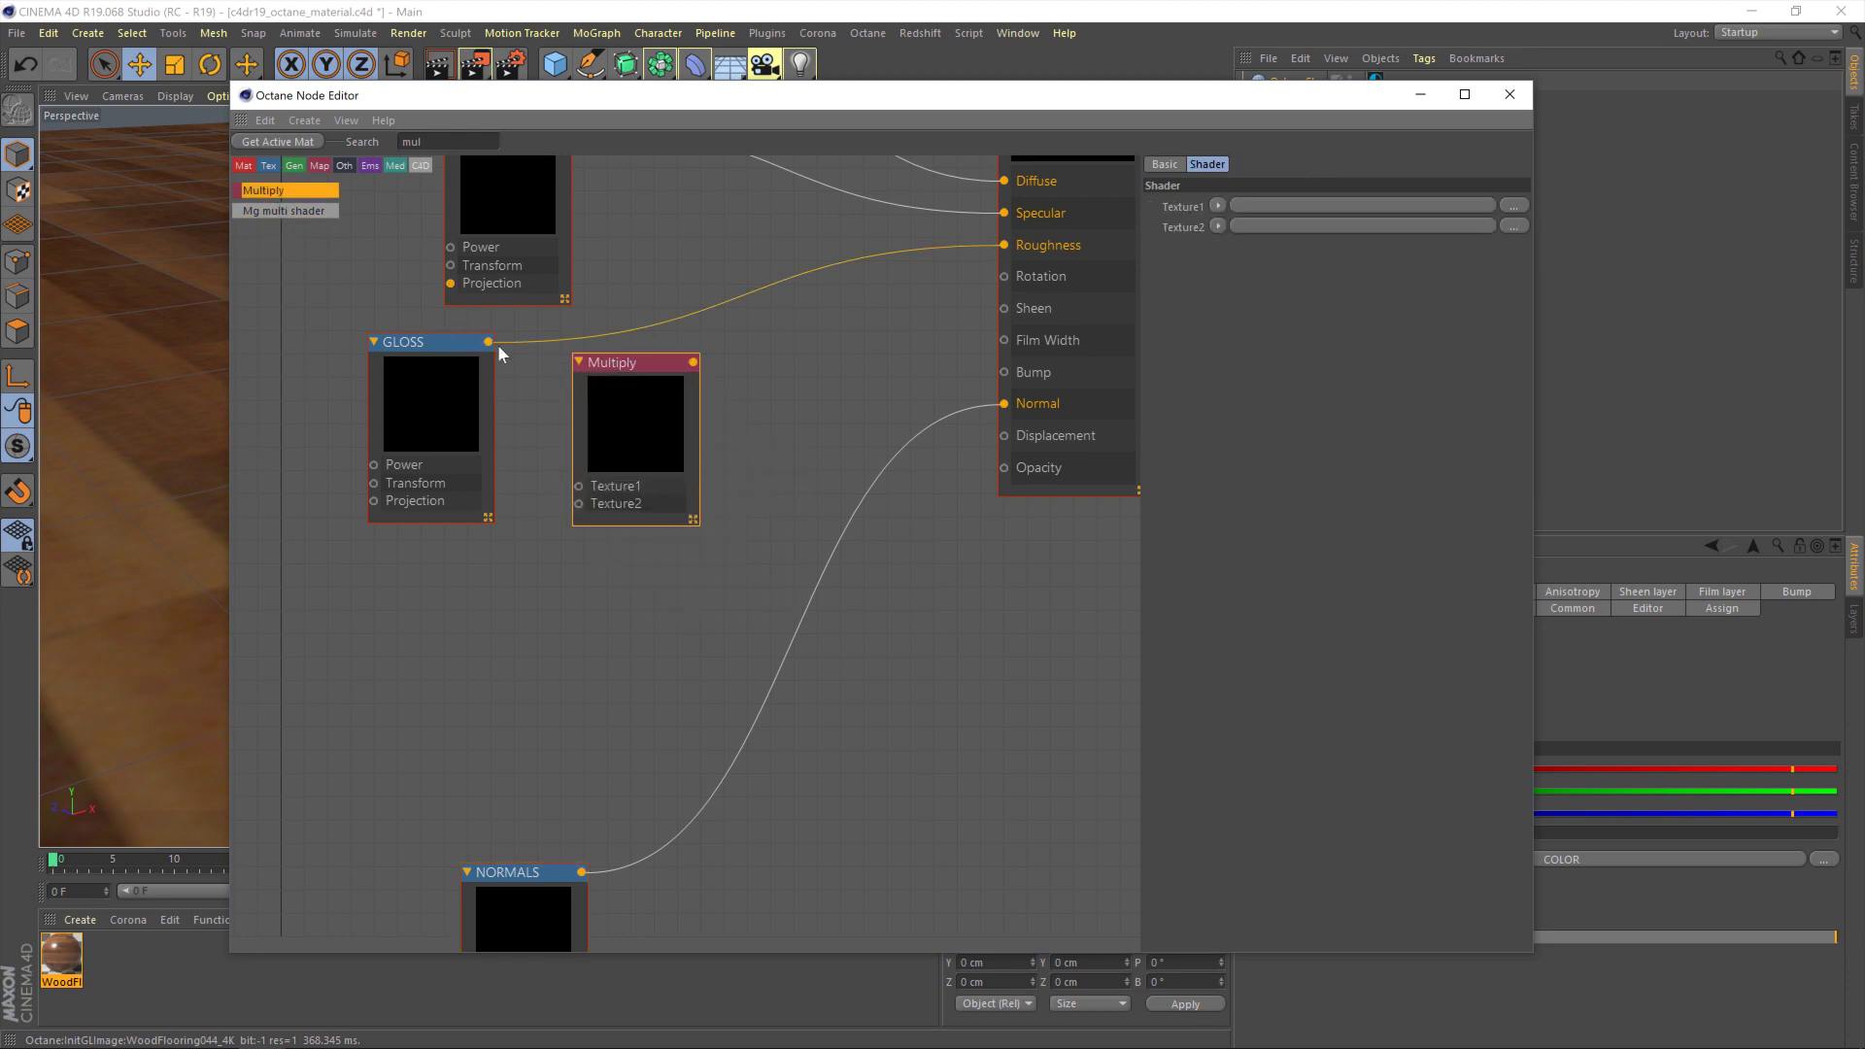
{"action": "left_click_drag", "start_coordinate": [488, 342], "coordinate": [596, 501]}
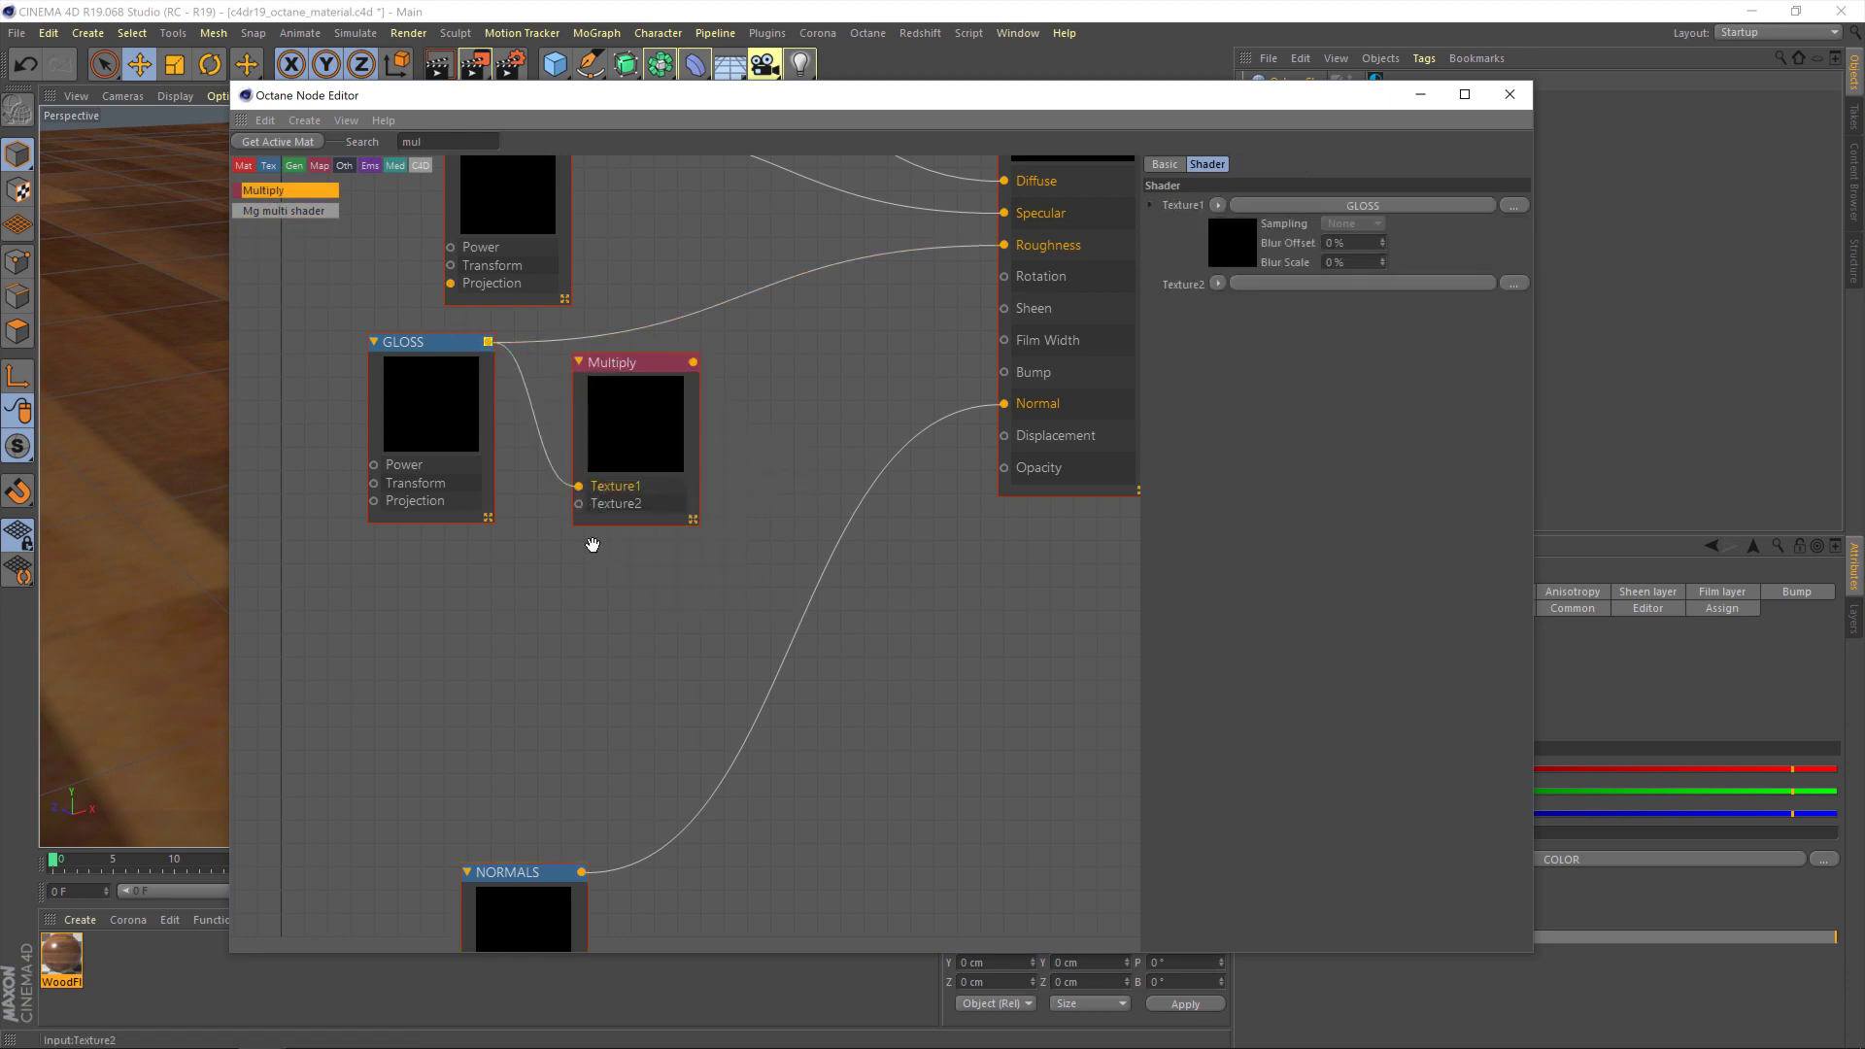
{"action": "left_click", "coordinate": [389, 349]}
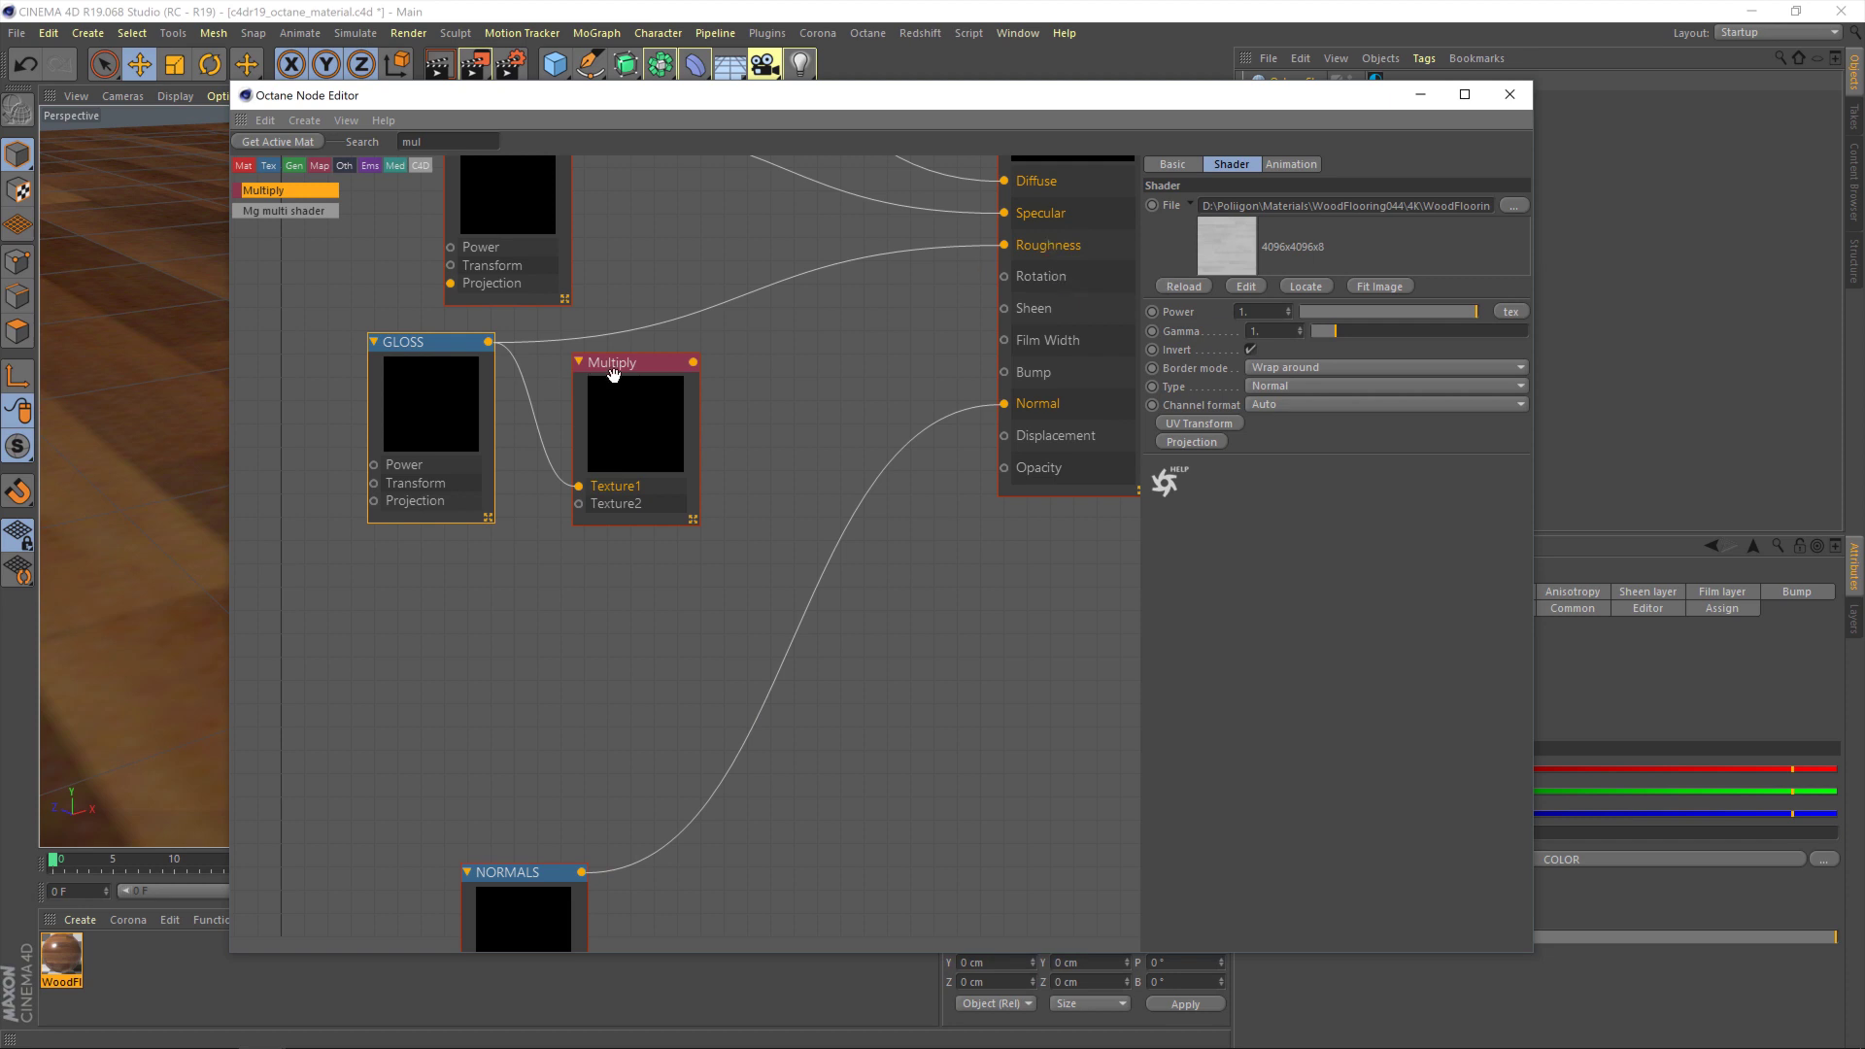
- Connect Multiply's output to the material's Roughness, tidy the nodes and collapse Multiply
{"action": "left_click_drag", "start_coordinate": [586, 389], "coordinate": [594, 386]}
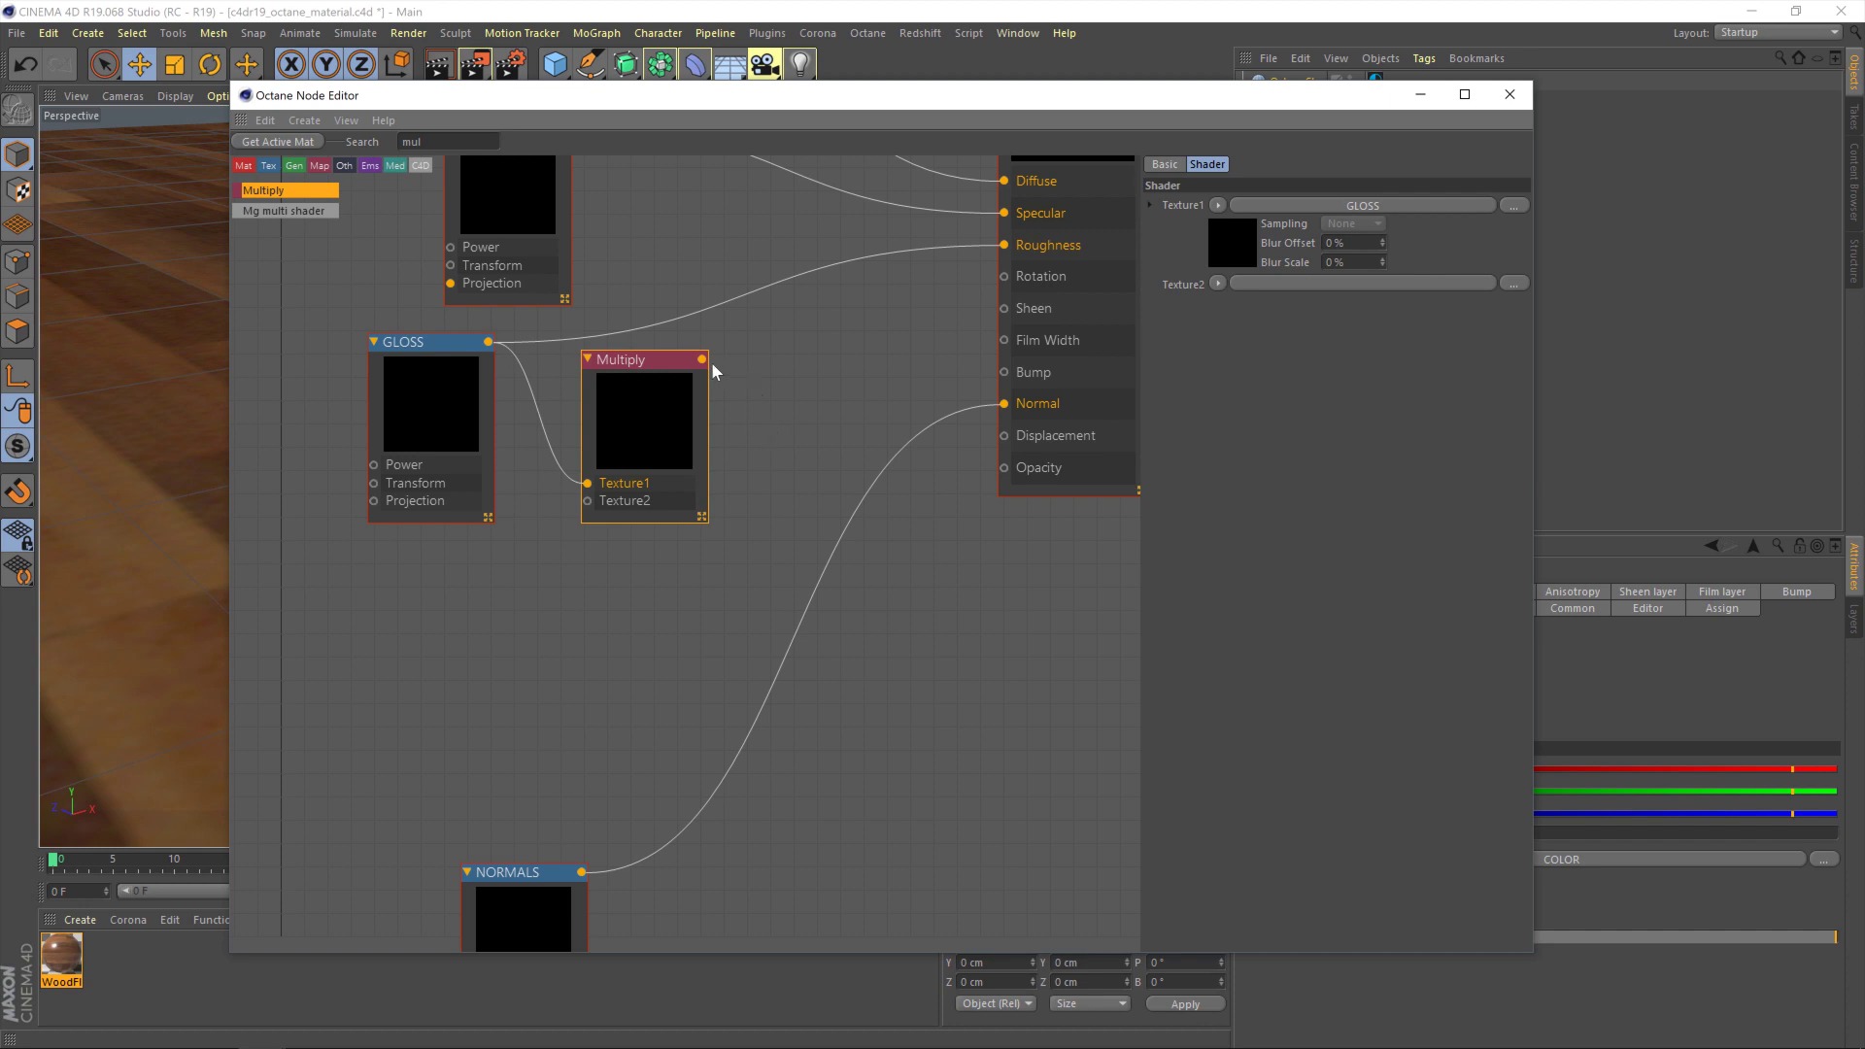
{"action": "left_click_drag", "start_coordinate": [701, 359], "coordinate": [1004, 245]}
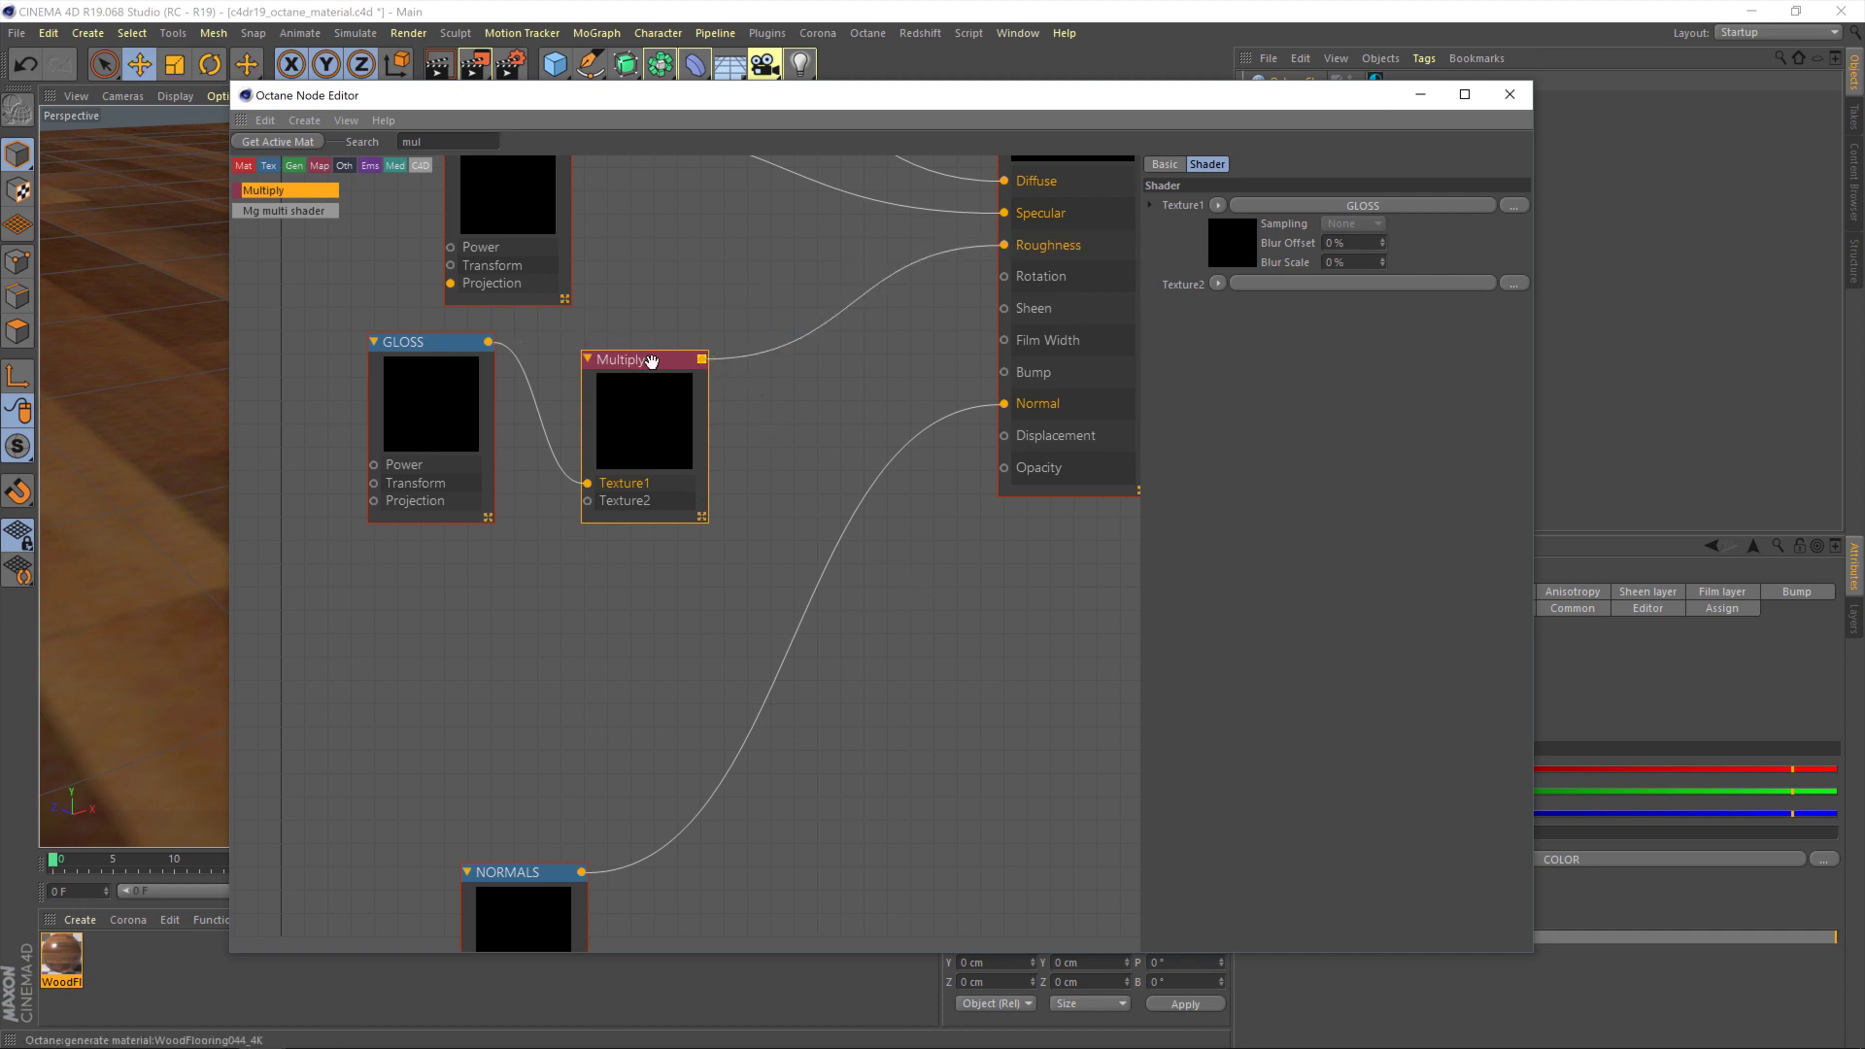
{"action": "left_click_drag", "start_coordinate": [650, 361], "coordinate": [706, 352]}
{"action": "left_click_drag", "start_coordinate": [427, 343], "coordinate": [384, 333]}
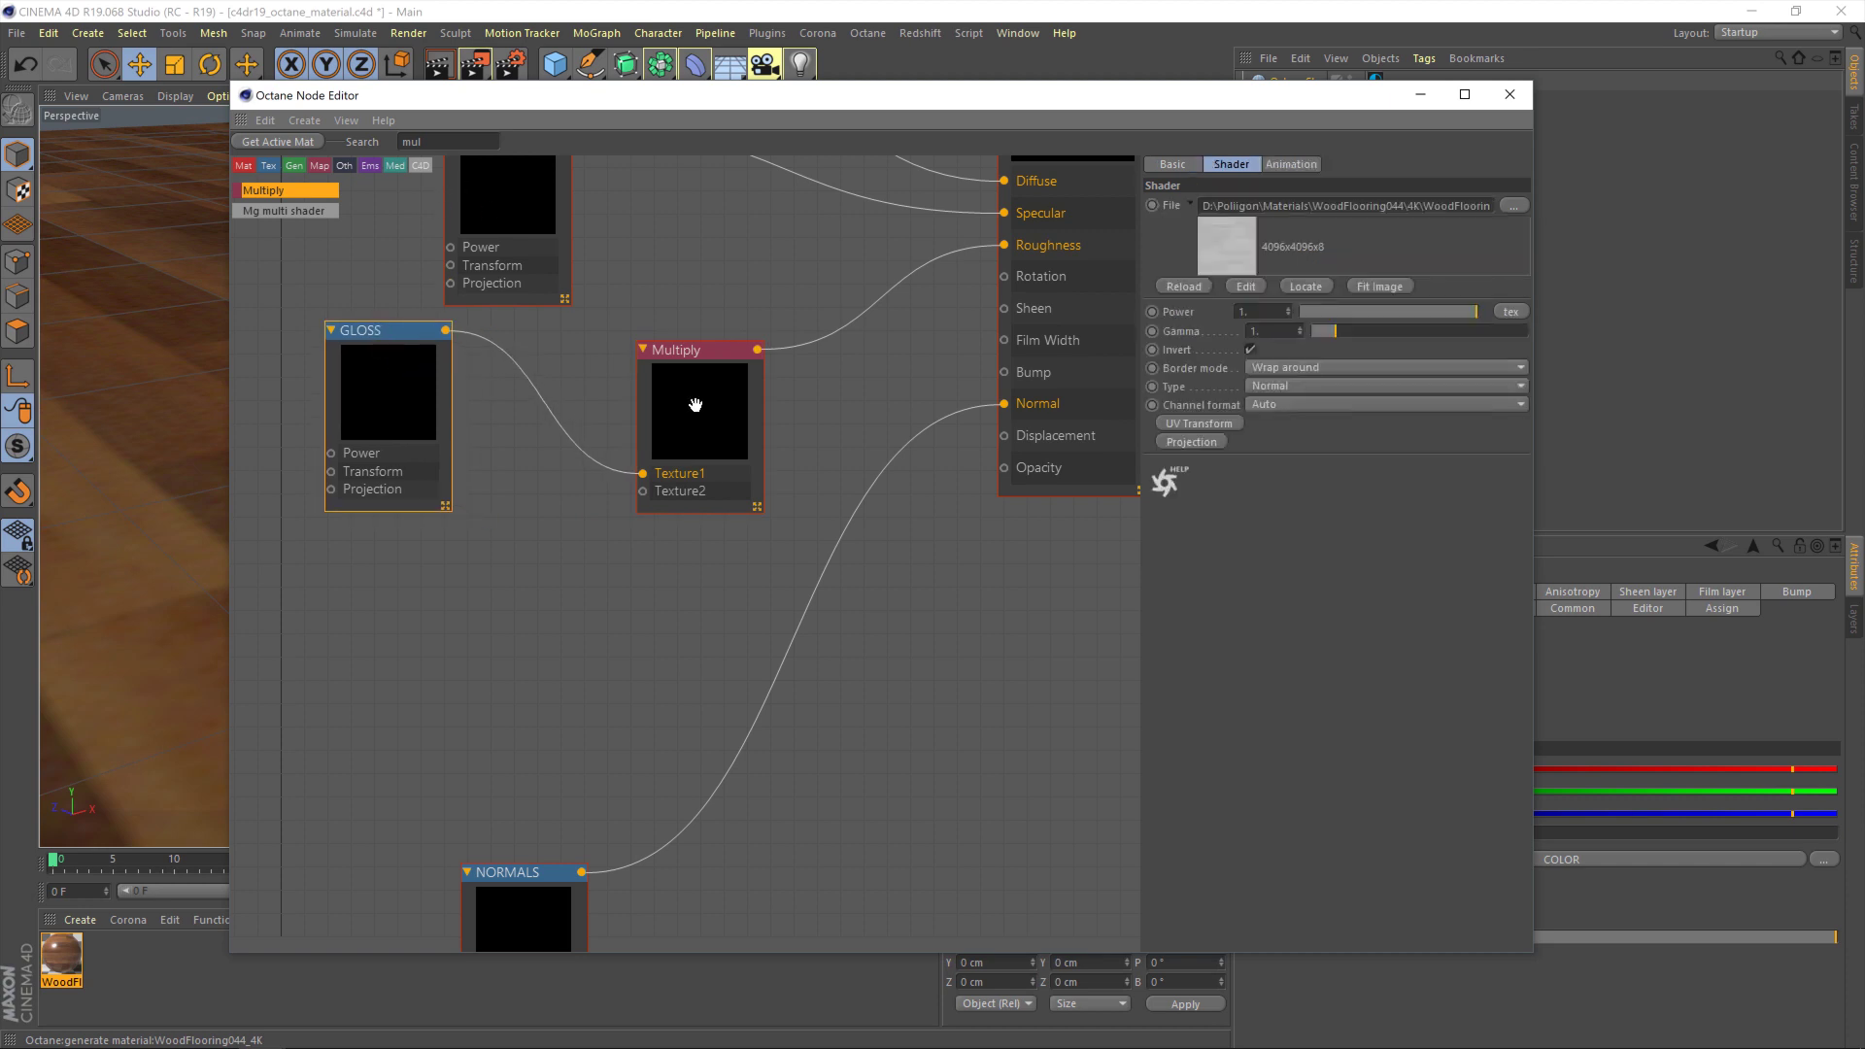
{"action": "left_click", "coordinate": [642, 349]}
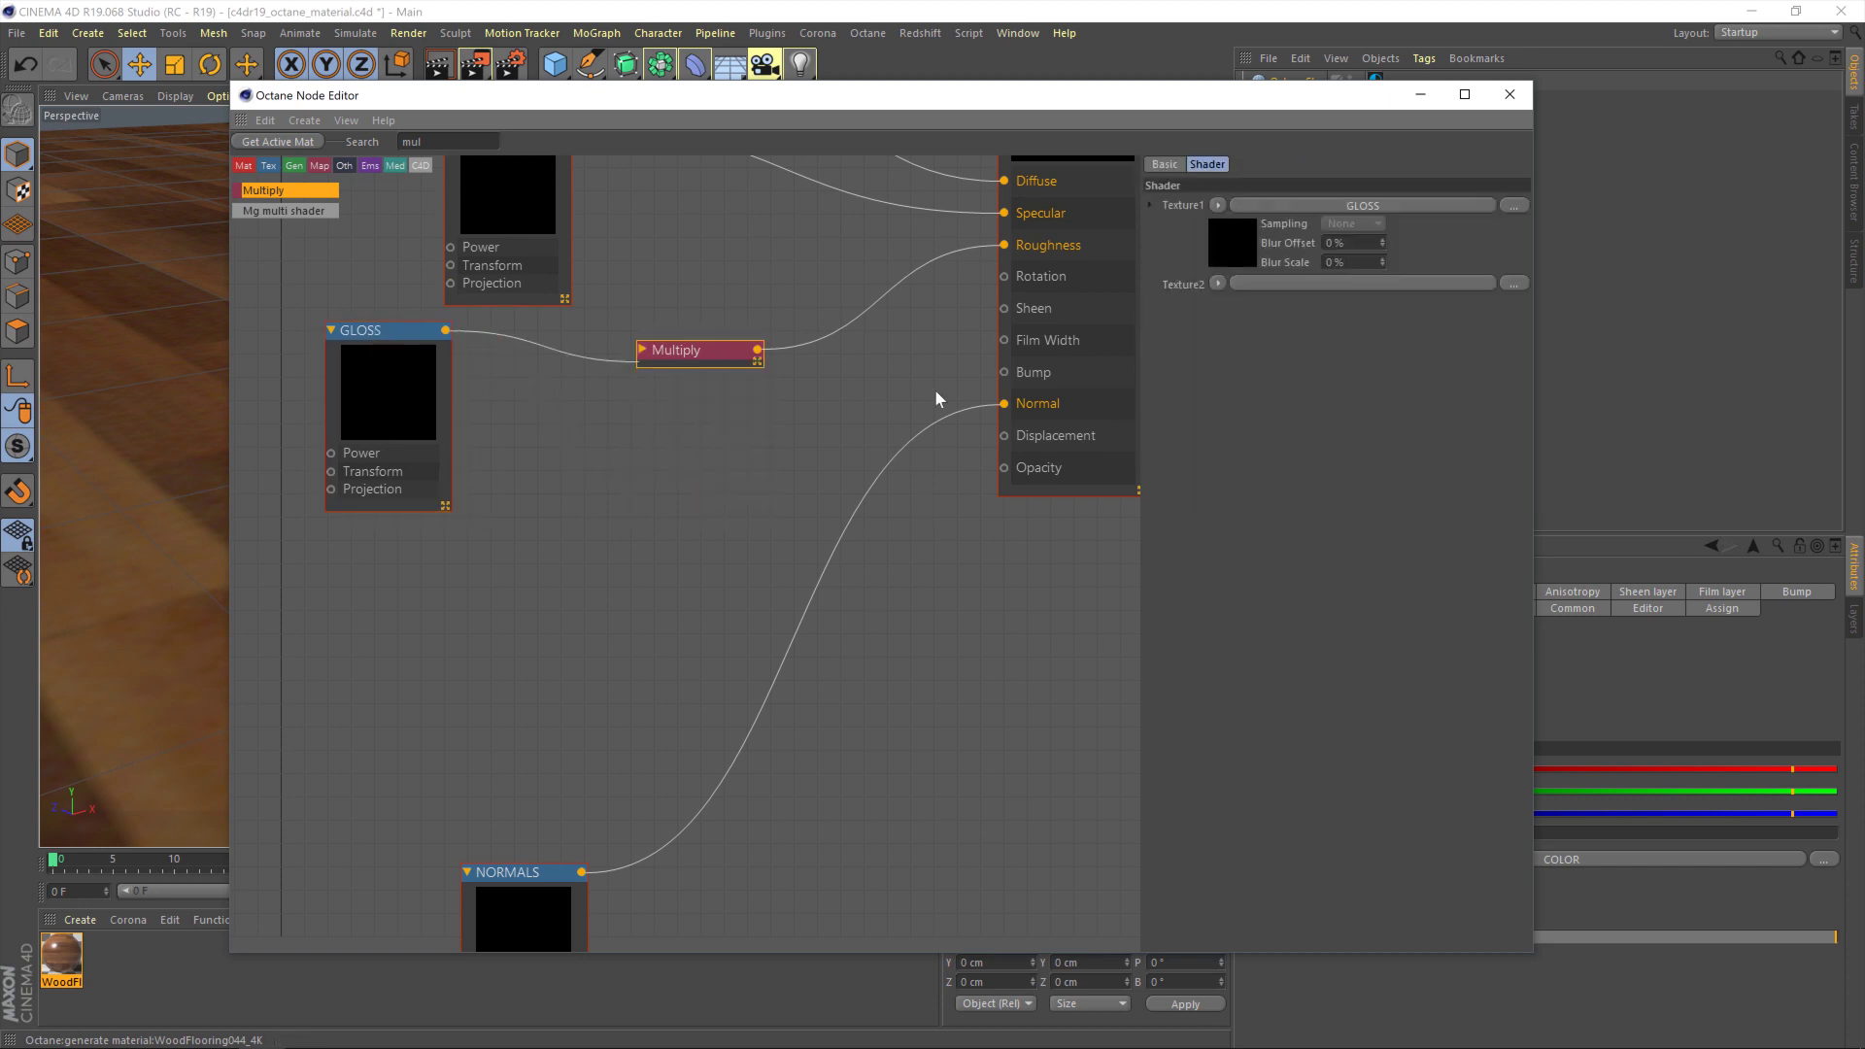
- Add a Float texture node feeding Multiply's Texture2 and place it below GLOSS
{"action": "left_click", "coordinate": [1218, 284]}
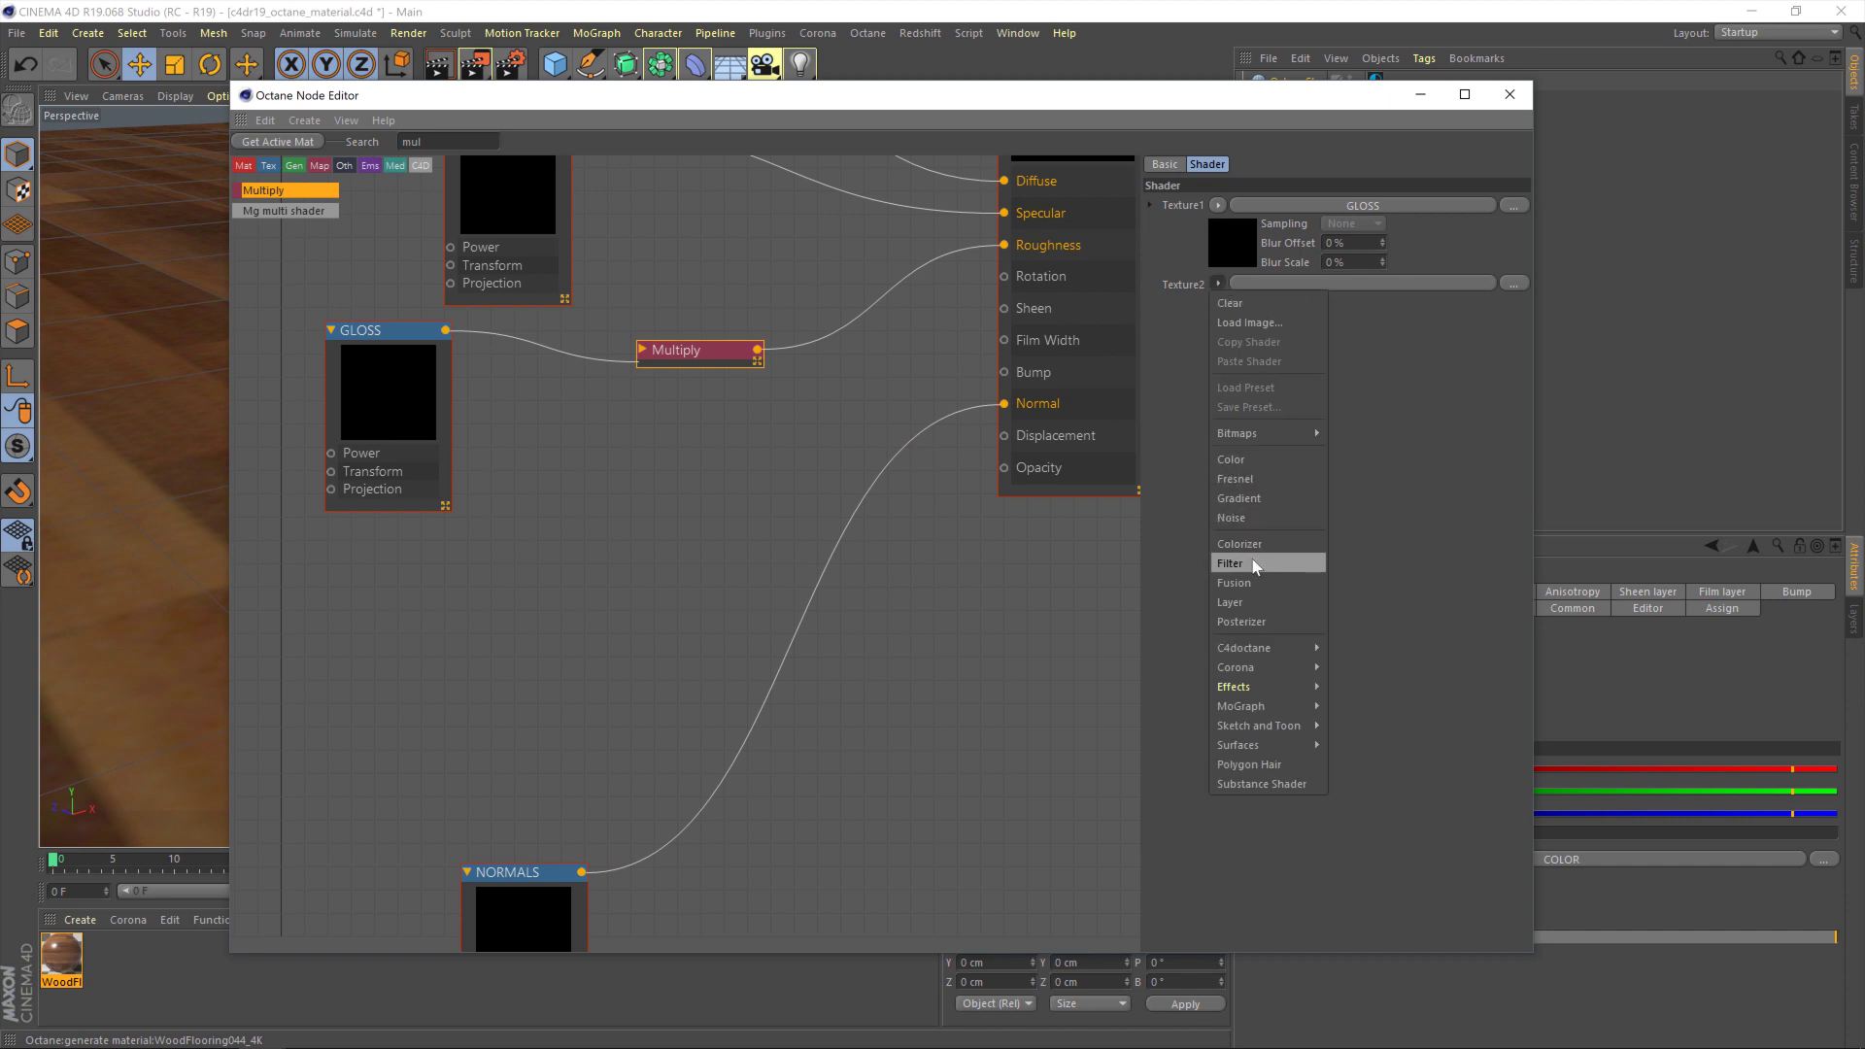
{"action": "mouse_move", "coordinate": [1294, 672]}
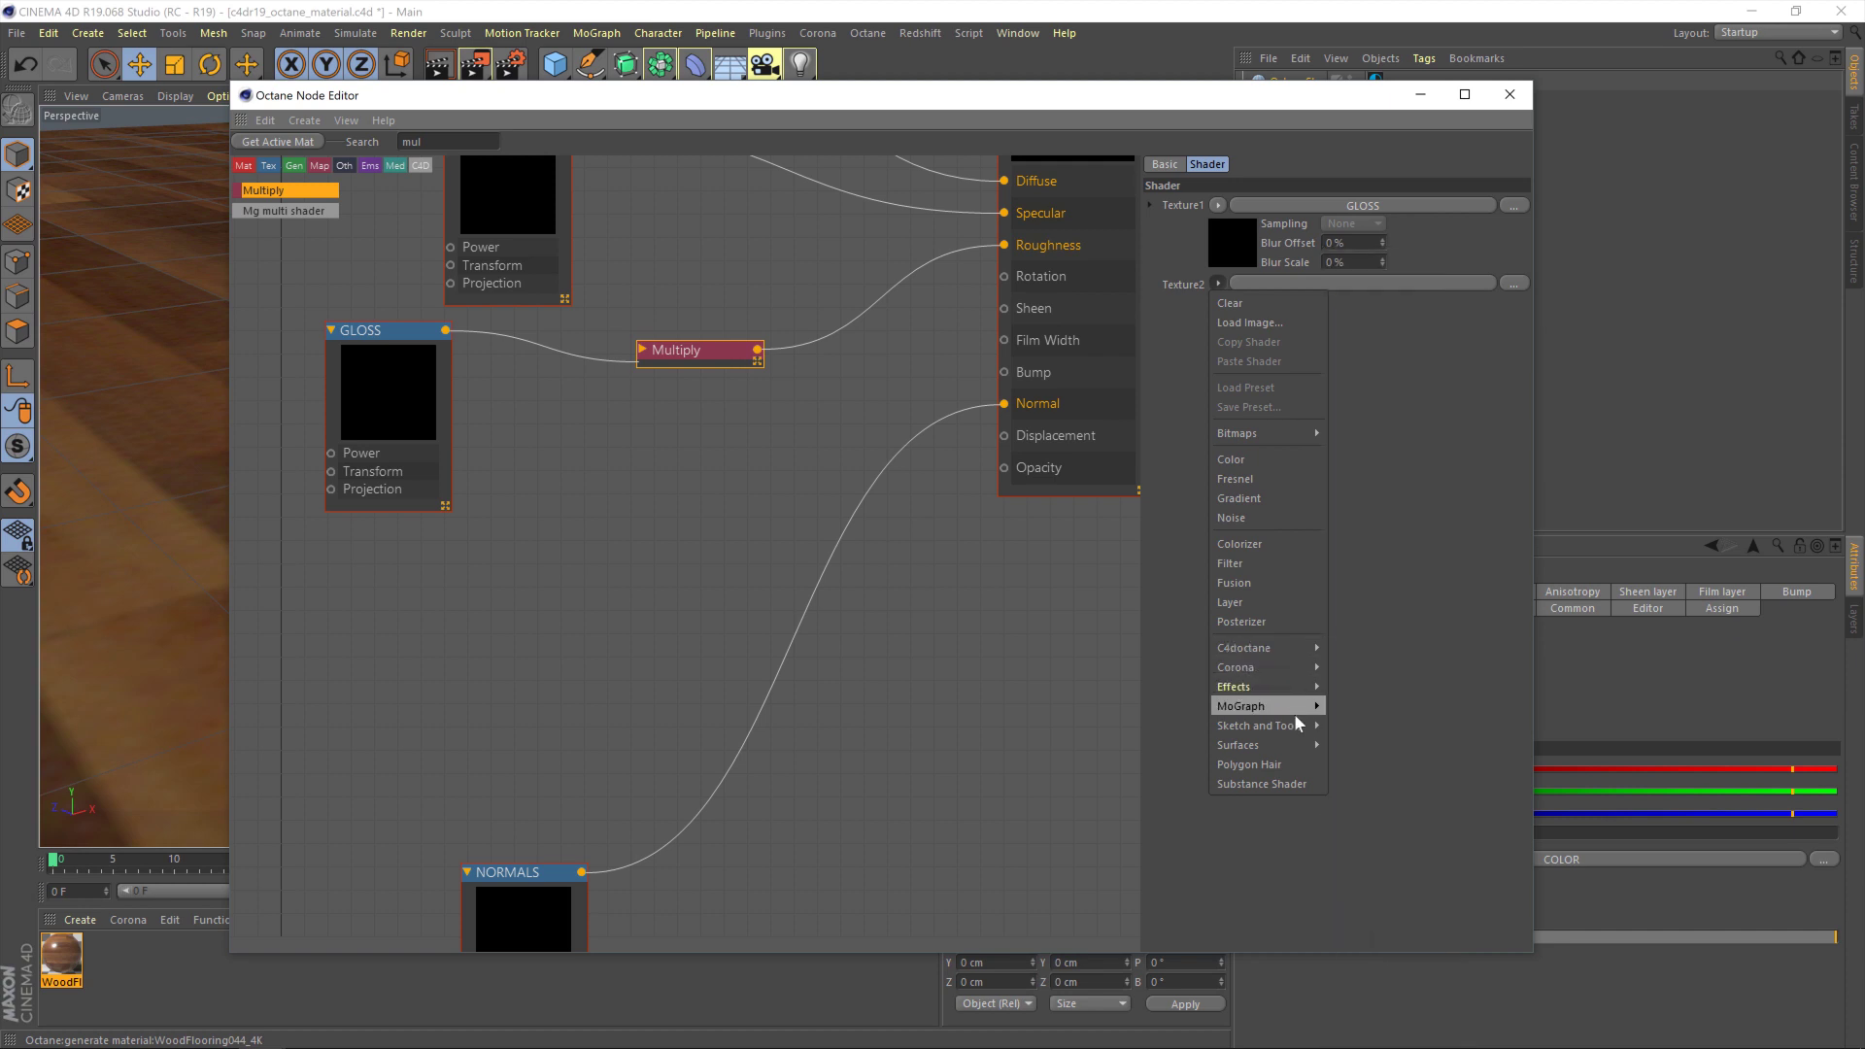
{"action": "left_click", "coordinate": [395, 133]}
{"action": "left_click", "coordinate": [372, 143]}
{"action": "type", "text": "flo"}
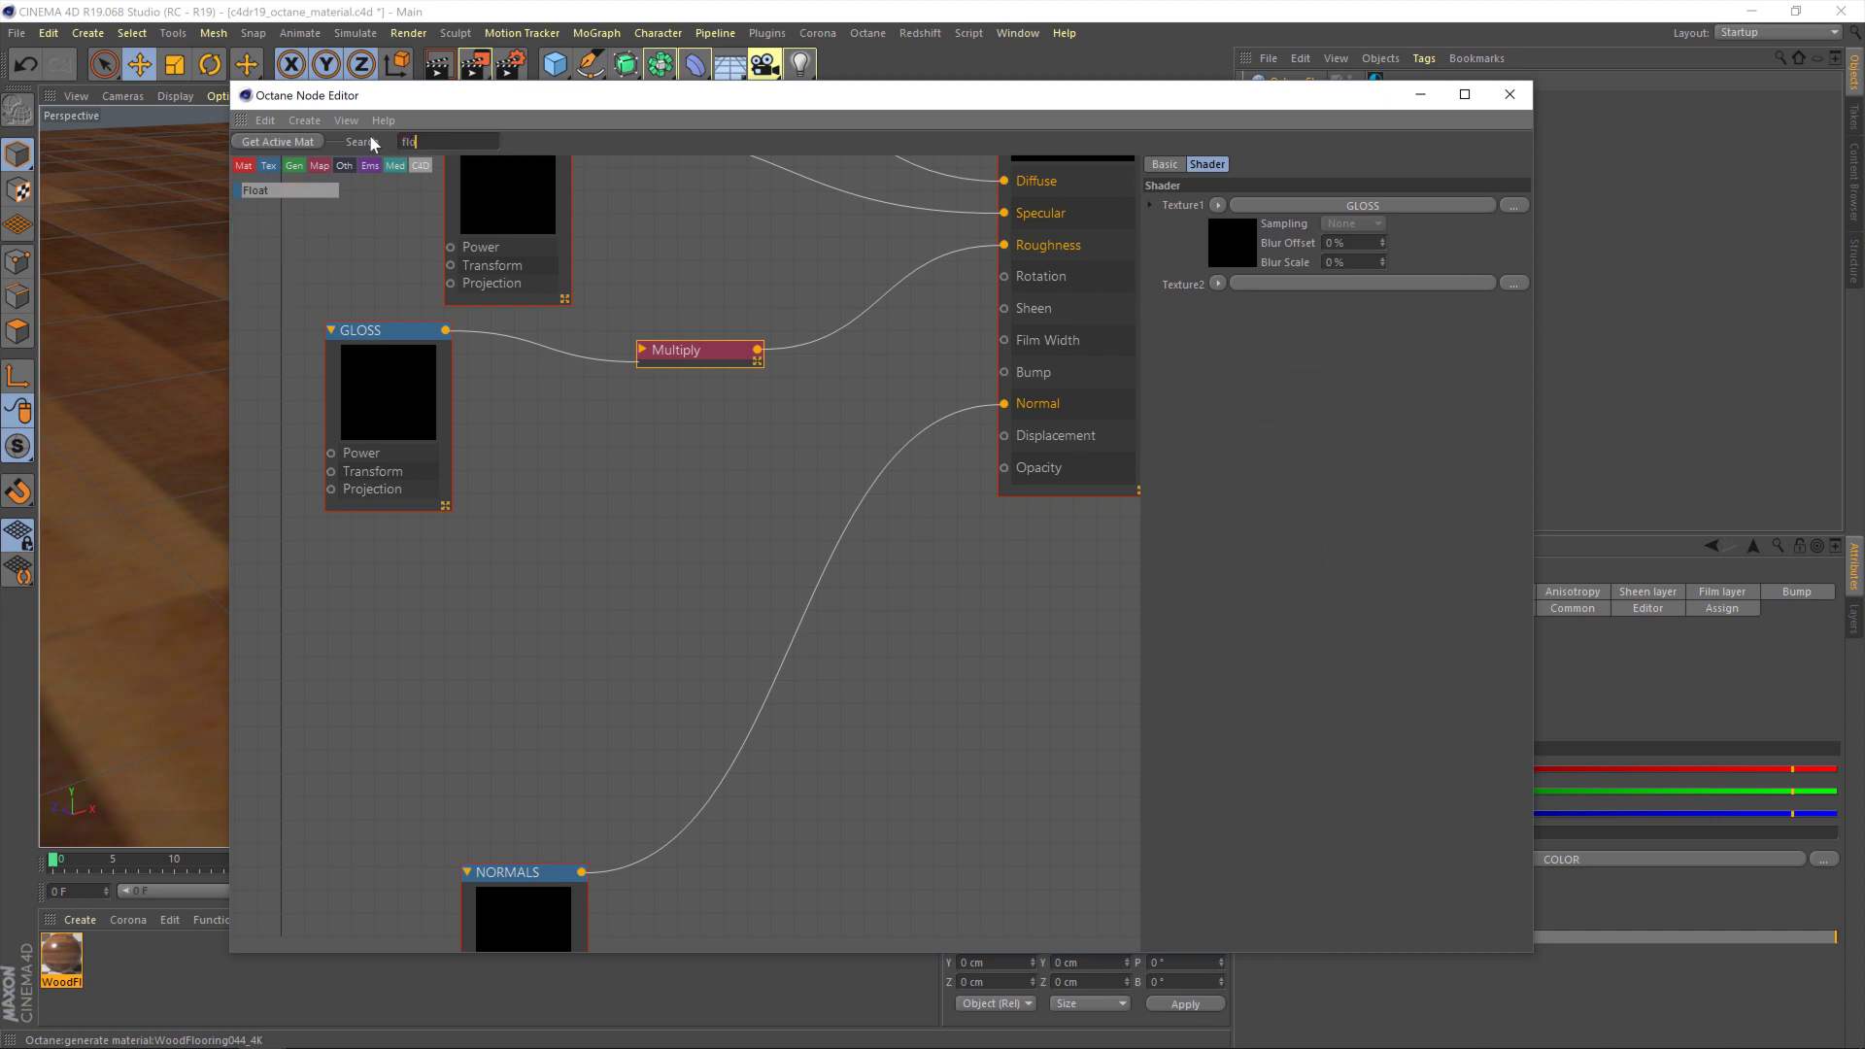
{"action": "left_click_drag", "start_coordinate": [562, 503], "coordinate": [643, 490]}
{"action": "left_click_drag", "start_coordinate": [534, 418], "coordinate": [542, 536]}
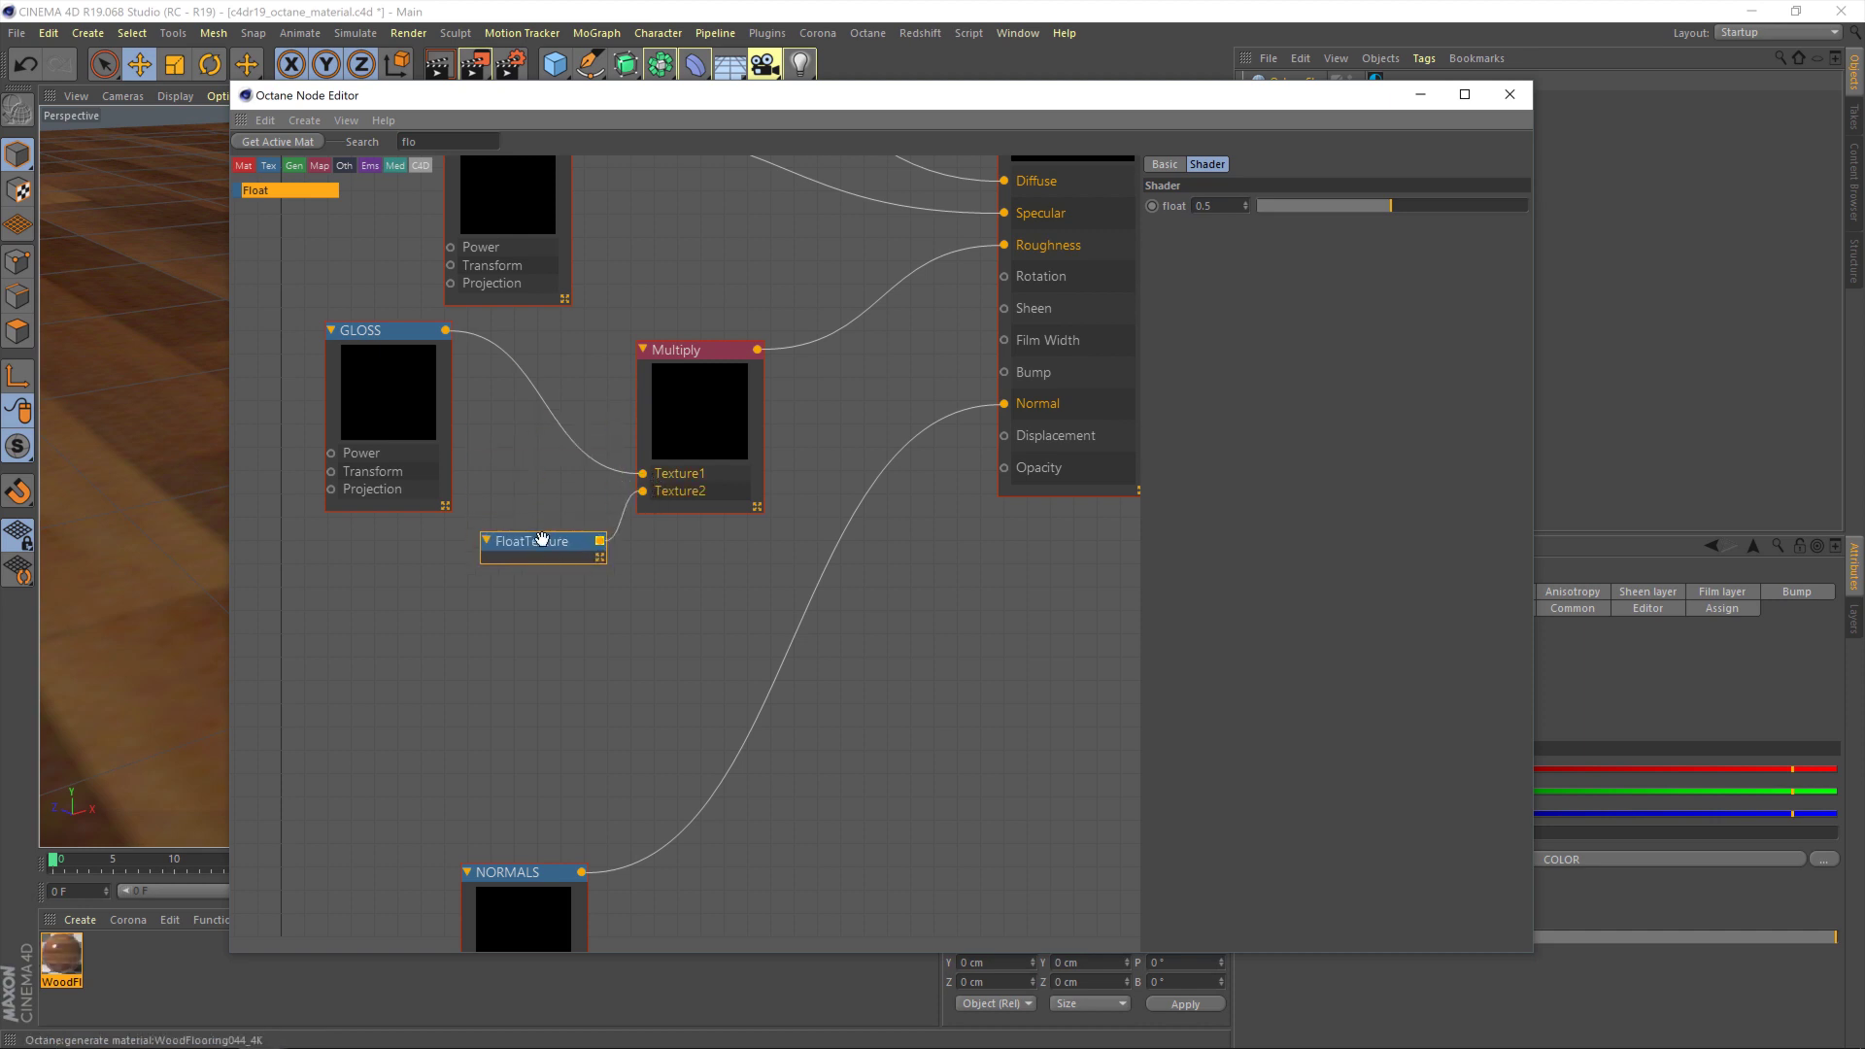
- Rename the Float node to 'ROUGHNESS Adjust' in its Basic properties
{"action": "left_click", "coordinate": [1166, 165]}
{"action": "left_click_drag", "start_coordinate": [1259, 205], "coordinate": [1167, 205]}
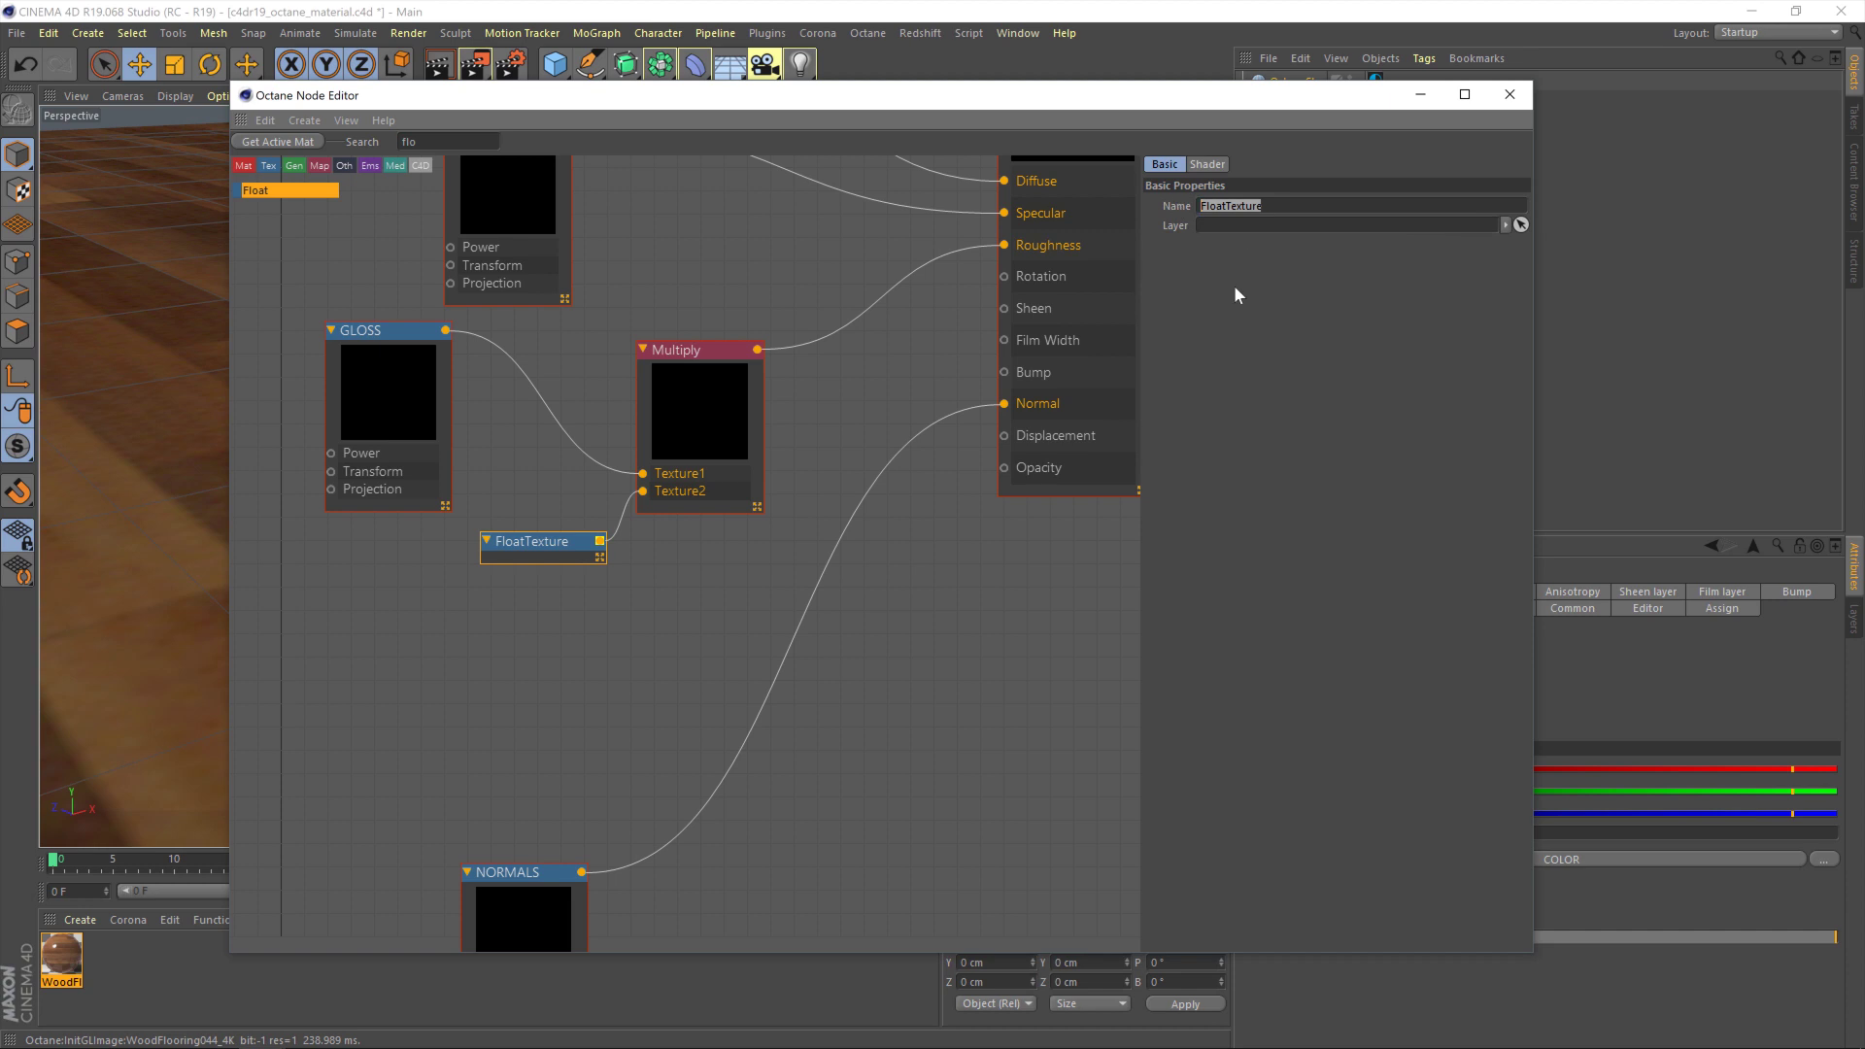
{"action": "type", "text": "Rou"}
{"action": "key", "text": "BackSpace"}
{"action": "key", "text": "BackSpace"}
{"action": "type", "text": "OUGHNE"}
{"action": "key", "text": "BackSpace"}
{"action": "type", "text": "e"}
{"action": "key", "text": "BackSpace"}
{"action": "type", "text": "ESS Adjust"}
{"action": "key", "text": "Return"}
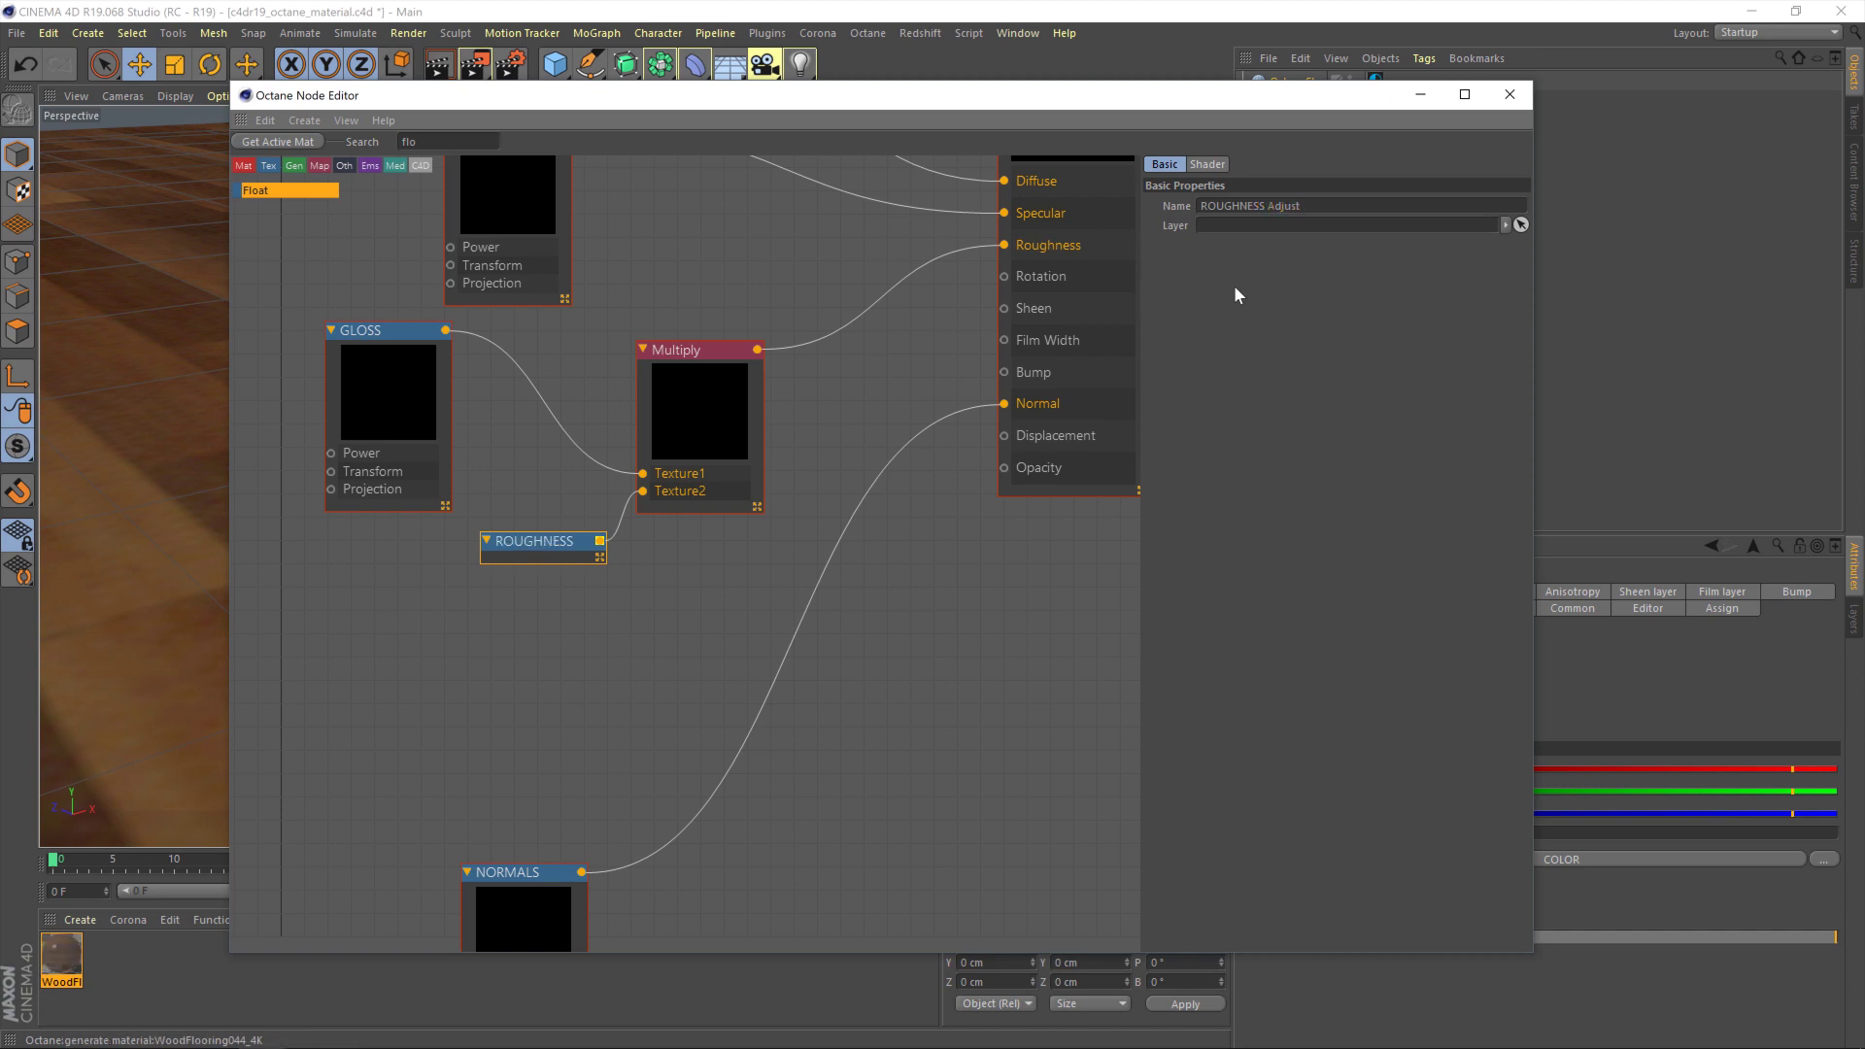
- In the float's Shader settings, try 0.66 and 0, then set ROUGHNESS Adjust to 1
{"action": "left_click", "coordinate": [1206, 165]}
{"action": "left_click_drag", "start_coordinate": [1365, 267], "coordinate": [1410, 267]}
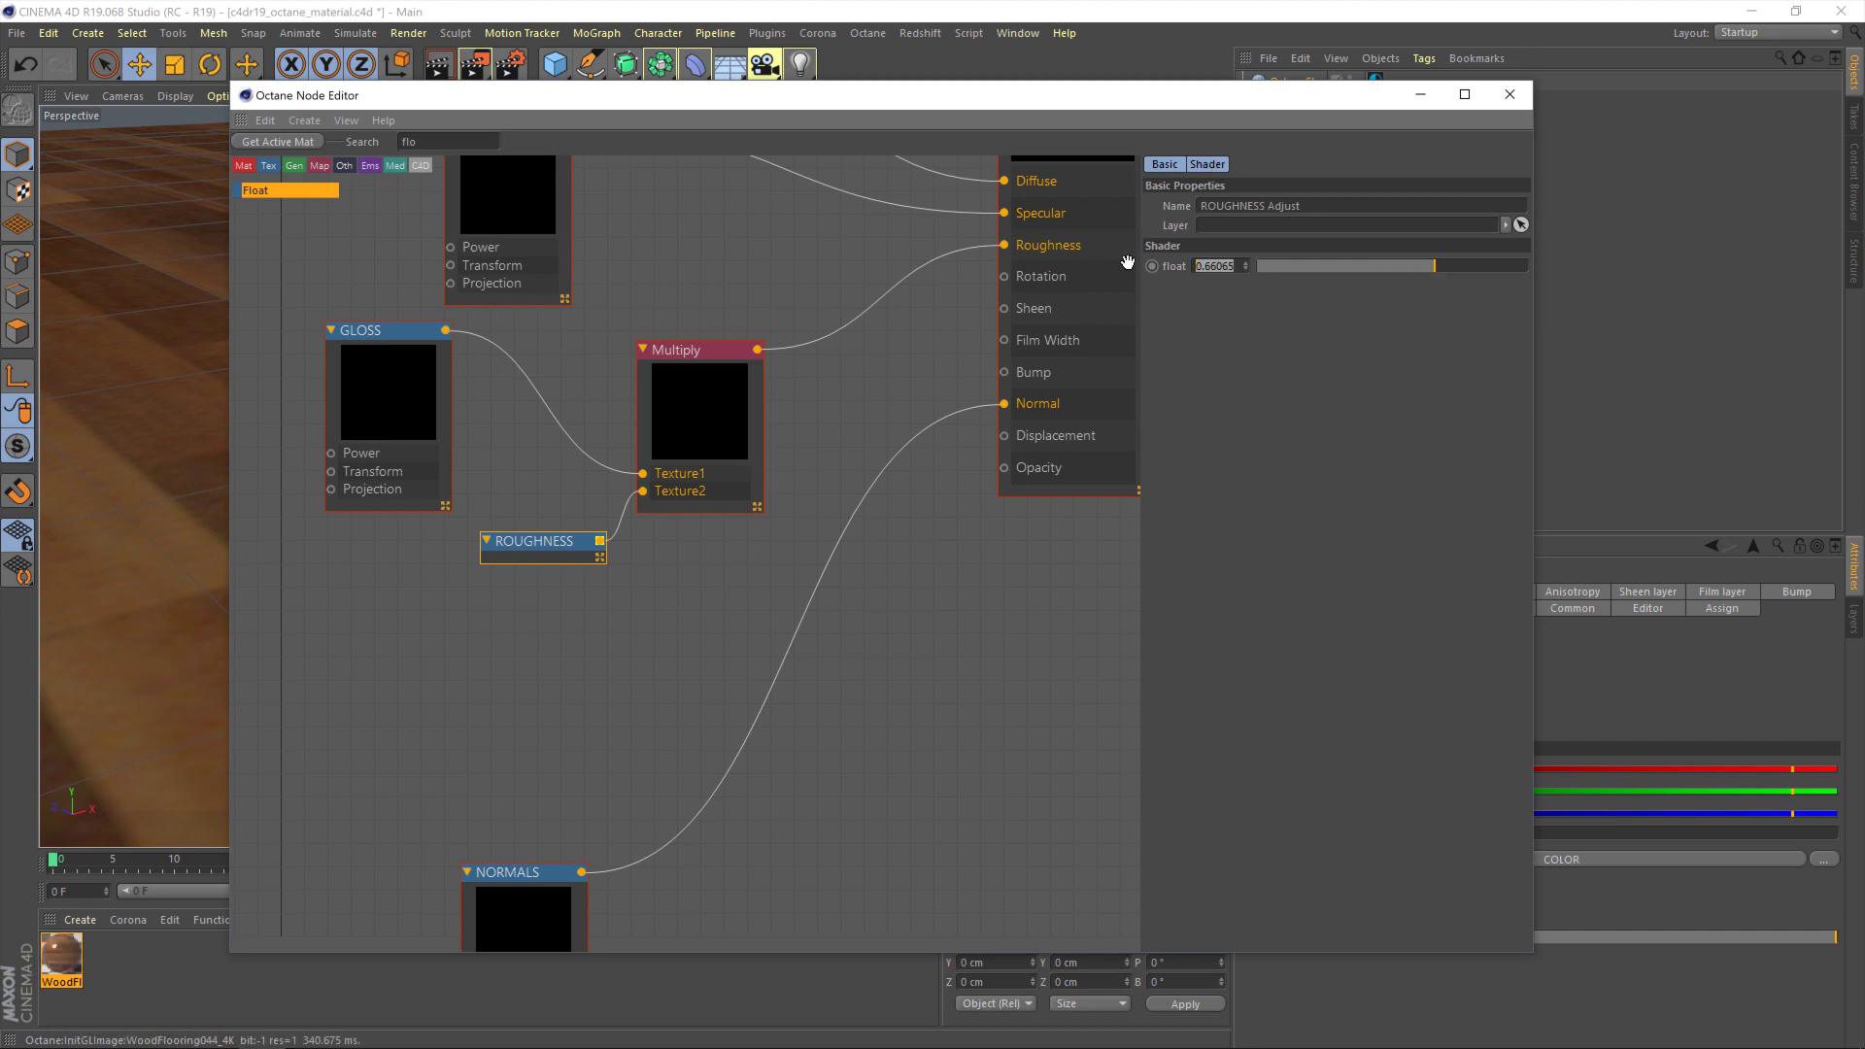
{"action": "type", "text": "1"}
{"action": "key", "text": "Return"}
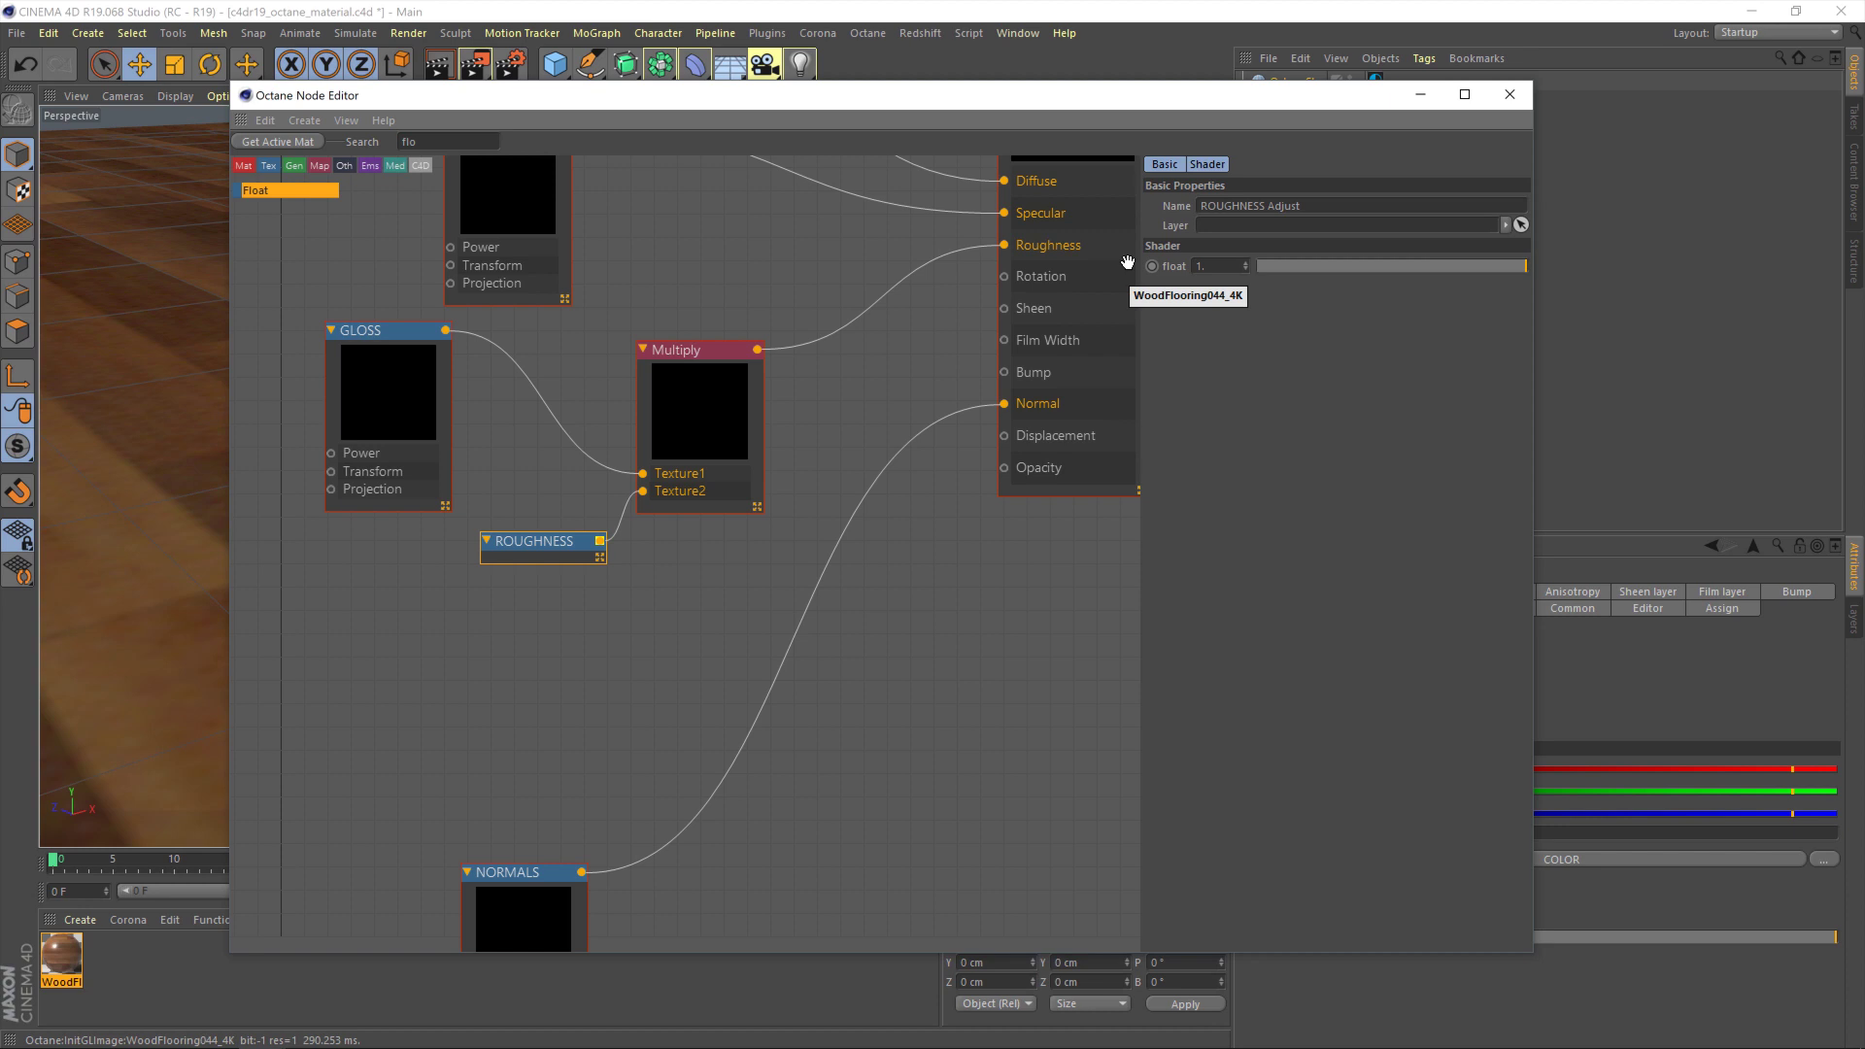
{"action": "type", "text": "0"}
{"action": "key", "text": "Return"}
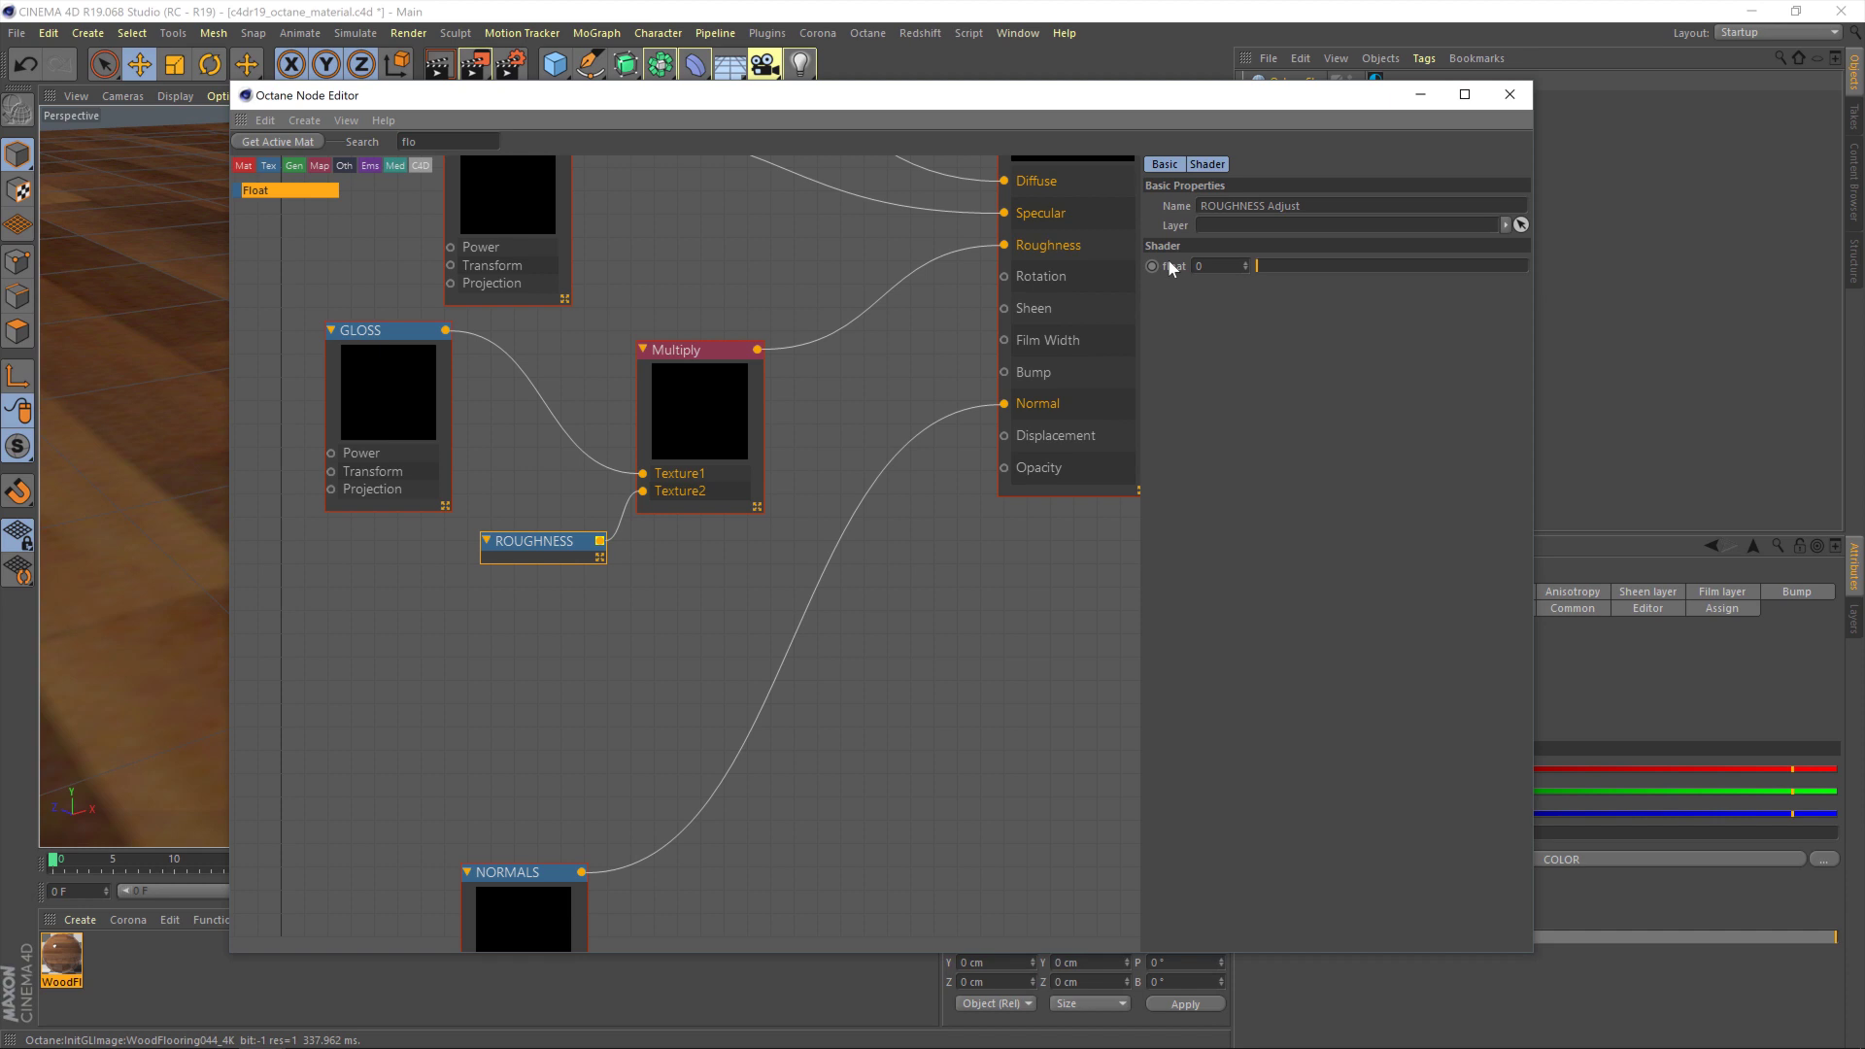
{"action": "type", "text": "1"}
{"action": "key", "text": "Return"}
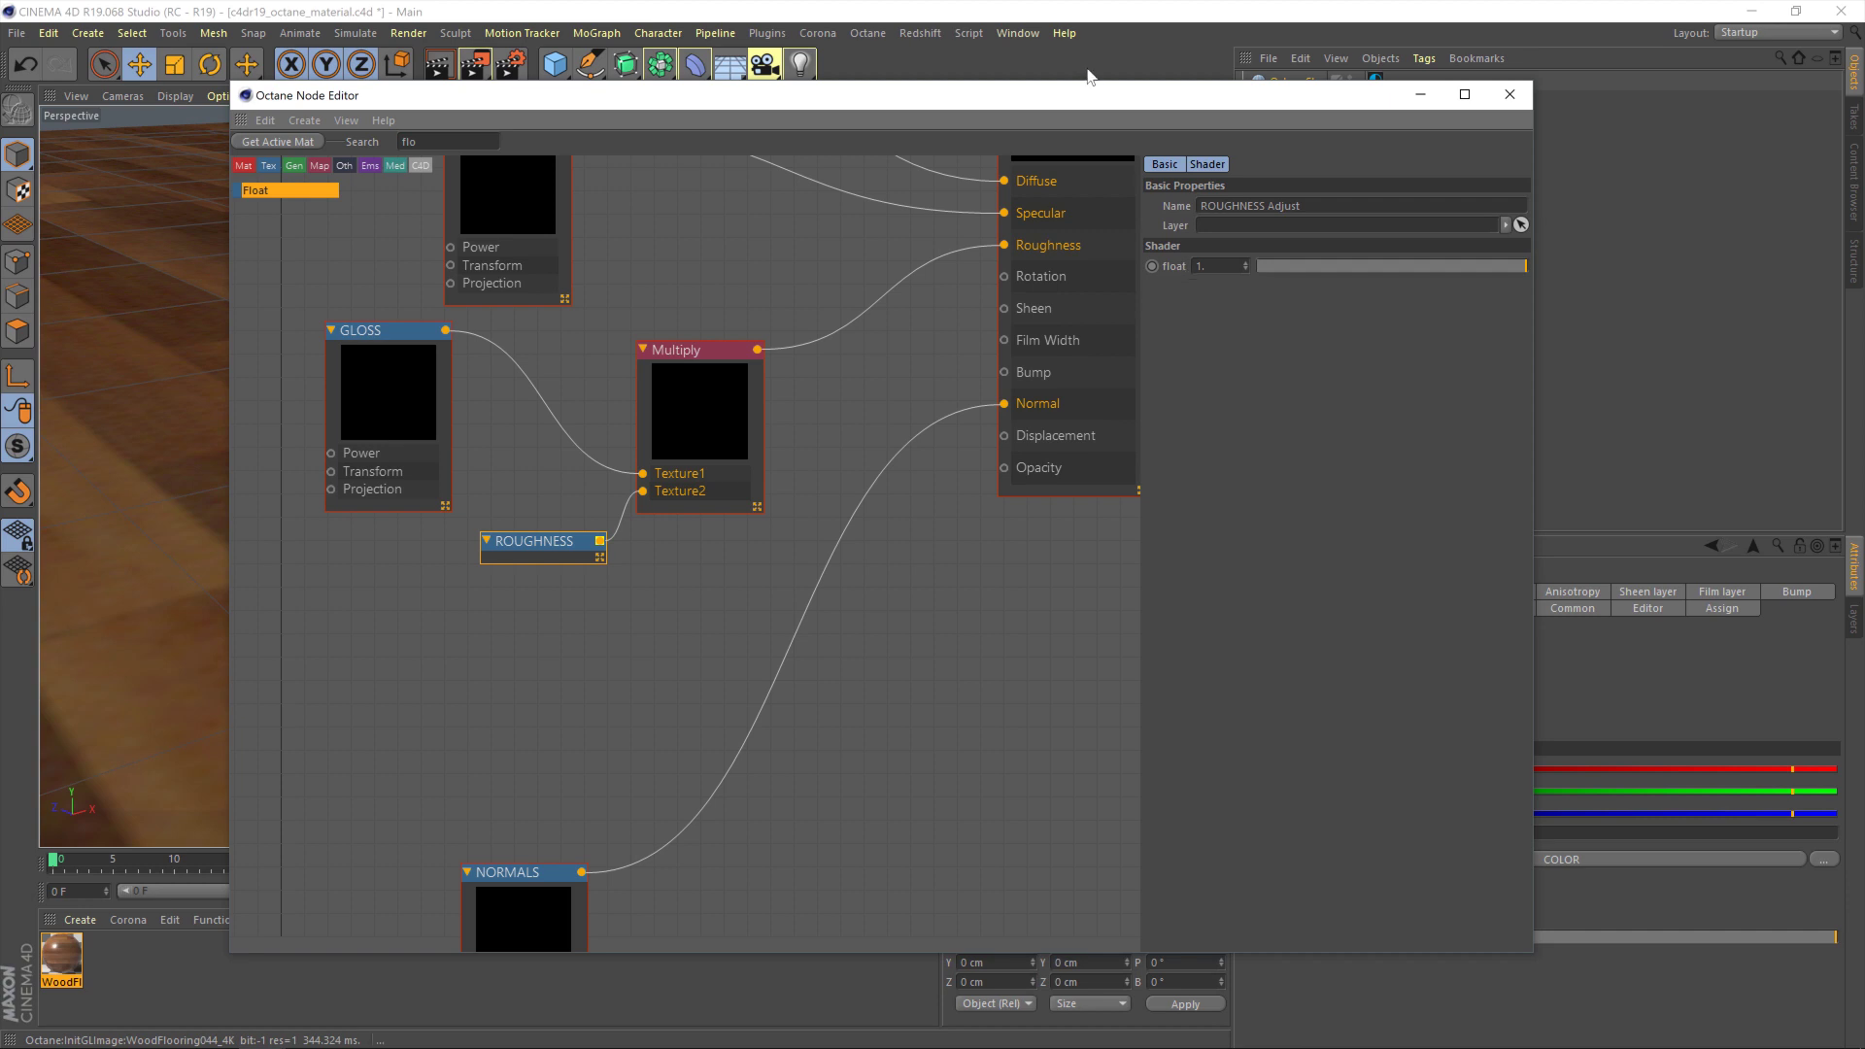
{"action": "left_click_drag", "start_coordinate": [1092, 105], "coordinate": [1207, 455]}
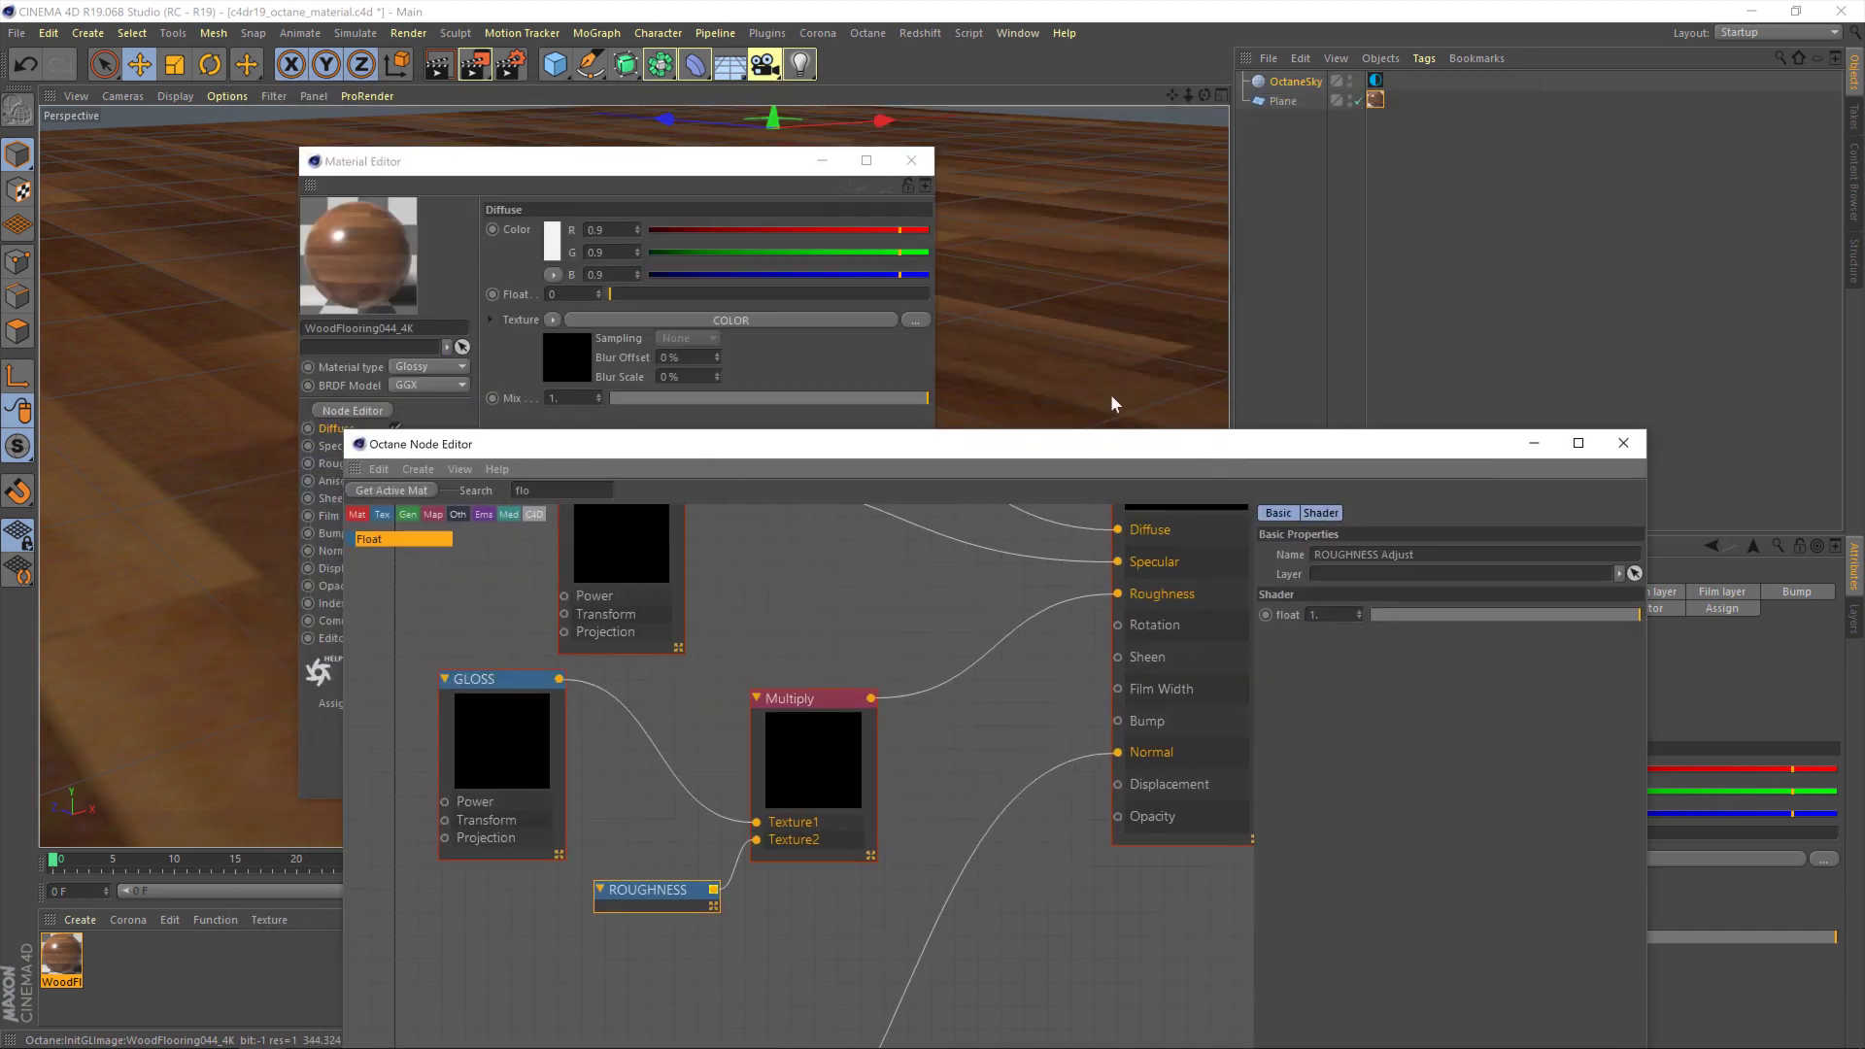
- Start an Octane Live Viewer render and arrange it beside the node editor
{"action": "left_click", "coordinate": [867, 33]}
{"action": "left_click", "coordinate": [868, 78]}
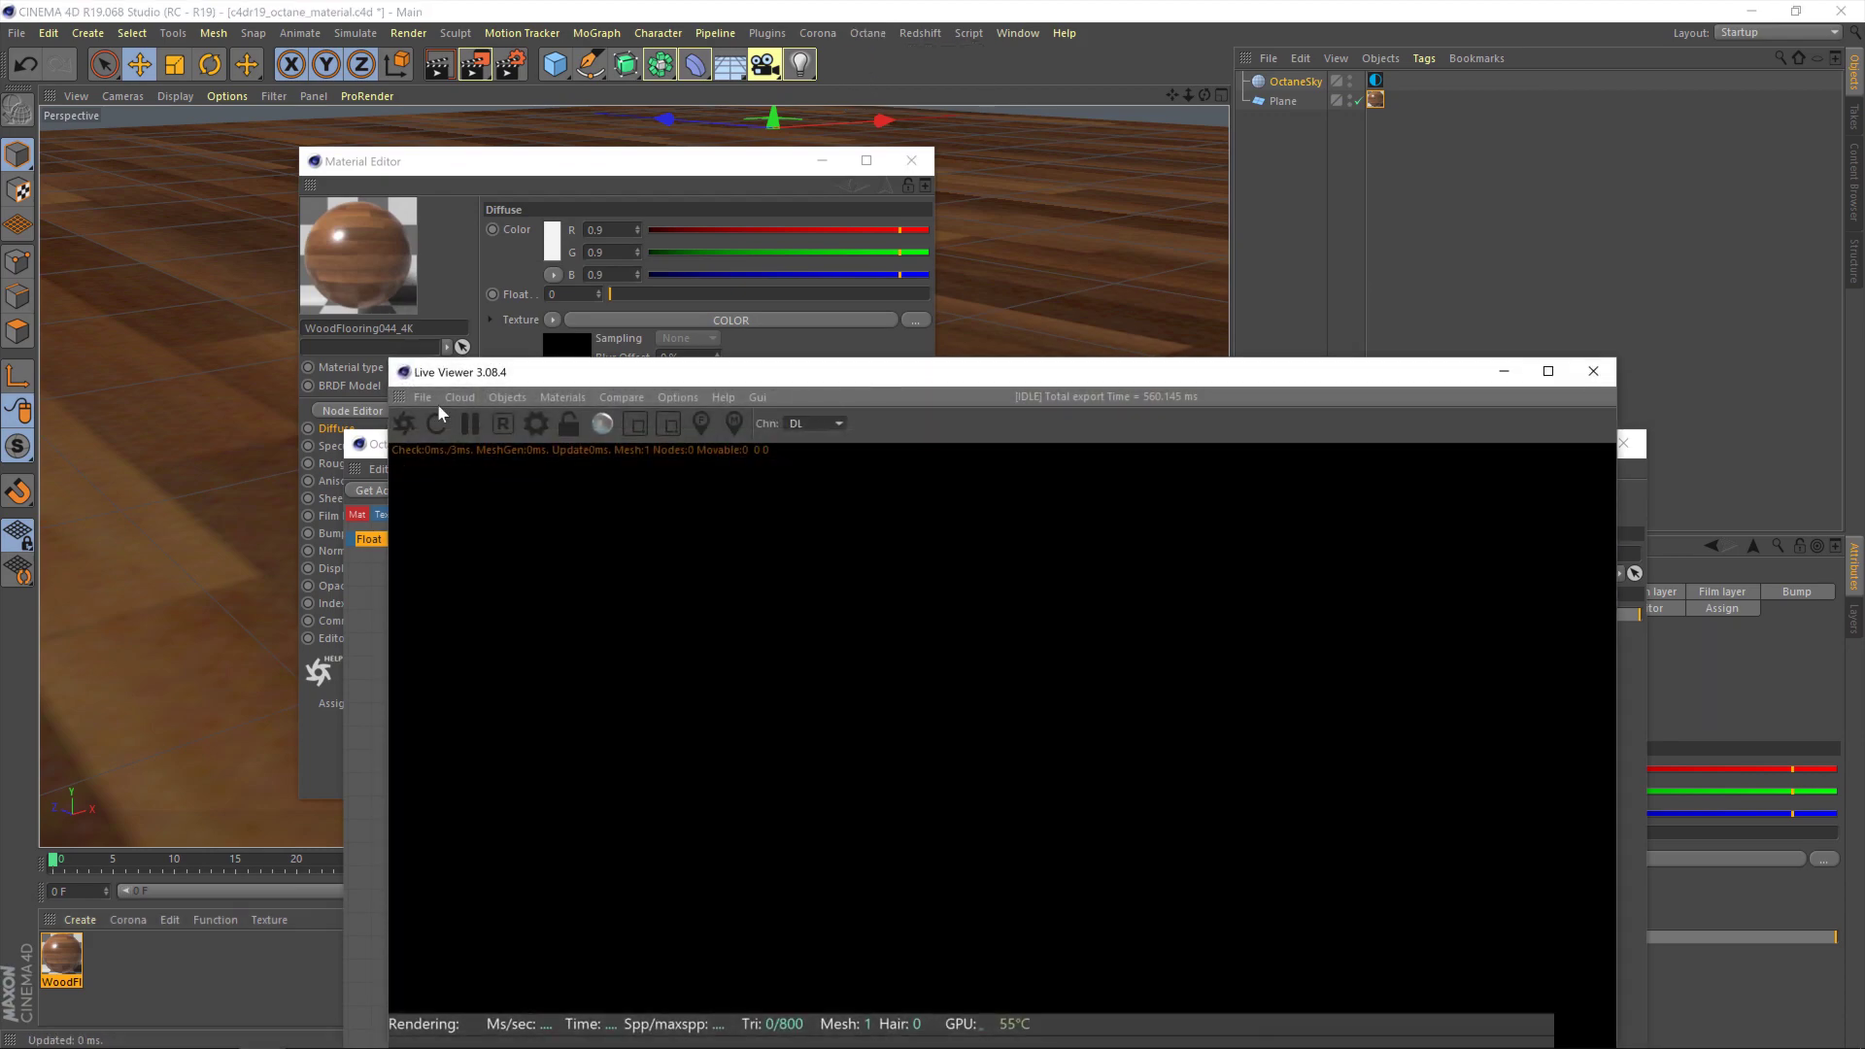
{"action": "left_click", "coordinate": [404, 421]}
{"action": "left_click_drag", "start_coordinate": [665, 381], "coordinate": [309, 65]}
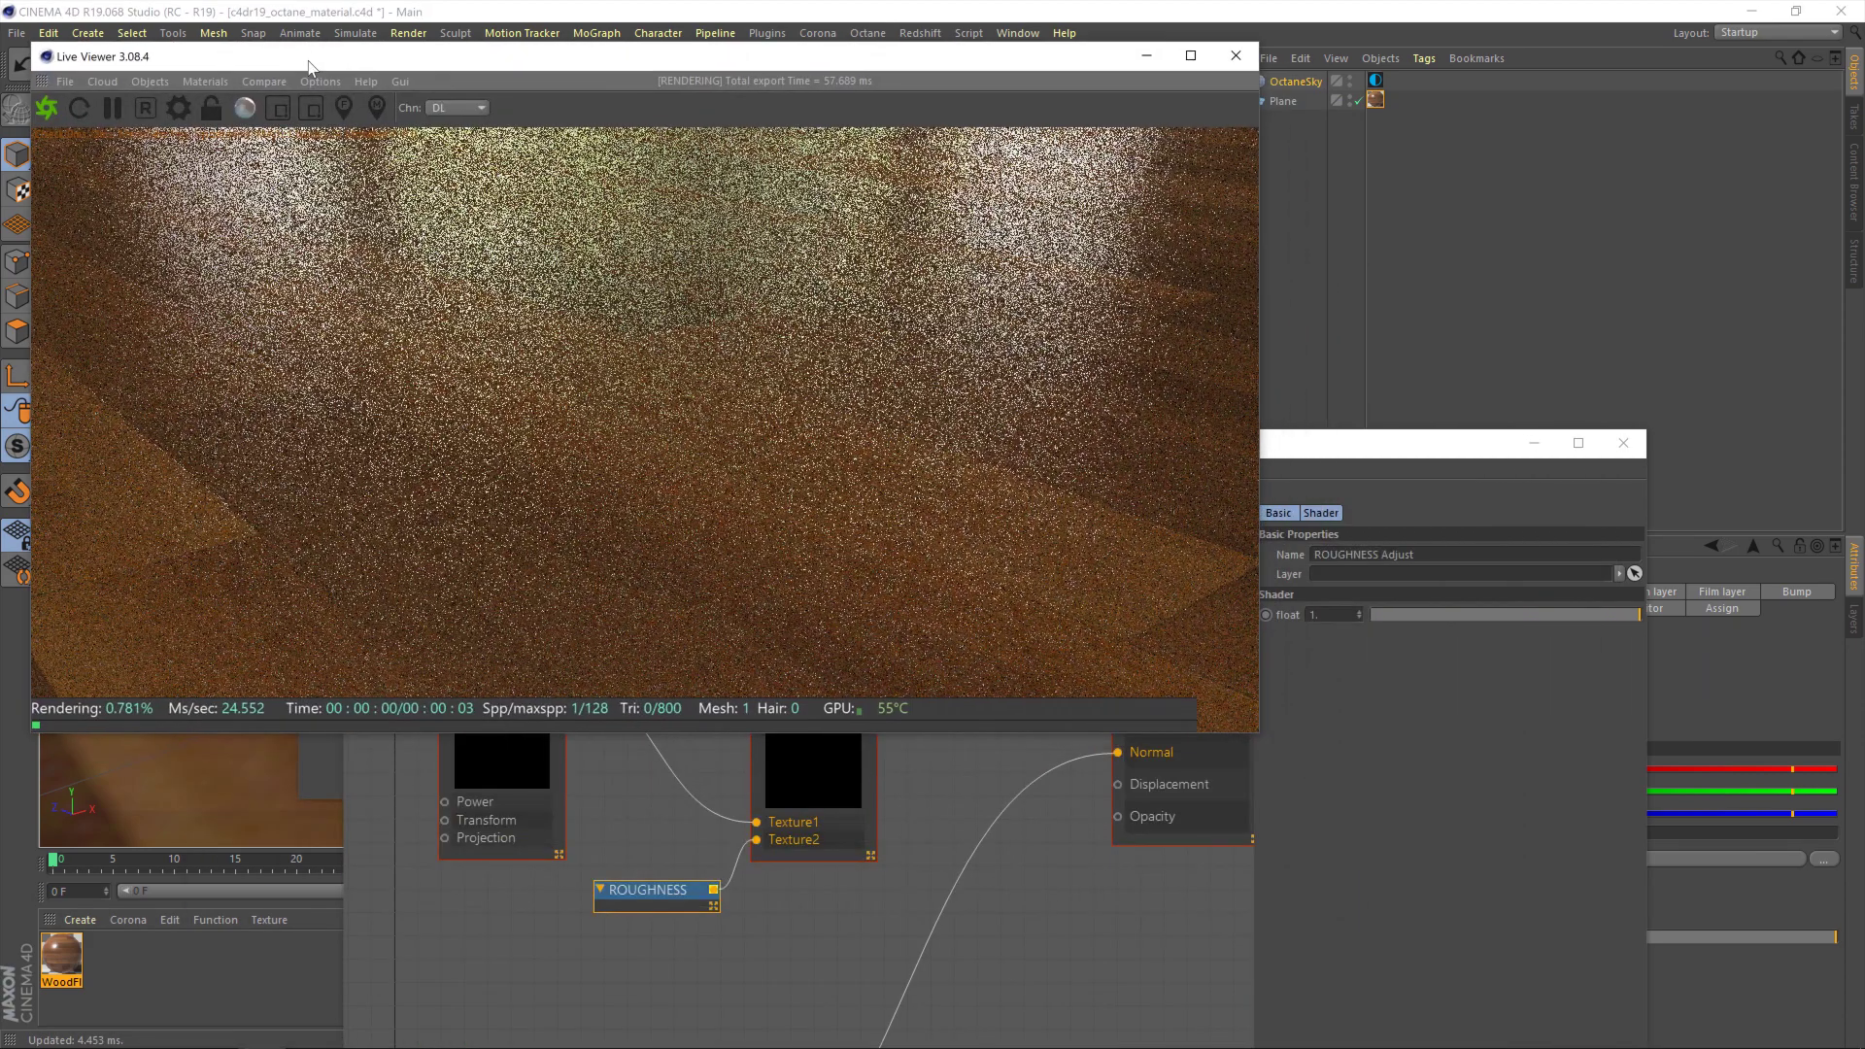
{"action": "left_click_drag", "start_coordinate": [1268, 441], "coordinate": [1390, 381]}
- Test ROUGHNESS Adjust values between 0.14 and 1, then set it to 0.7
{"action": "left_click_drag", "start_coordinate": [1692, 545], "coordinate": [1488, 539]}
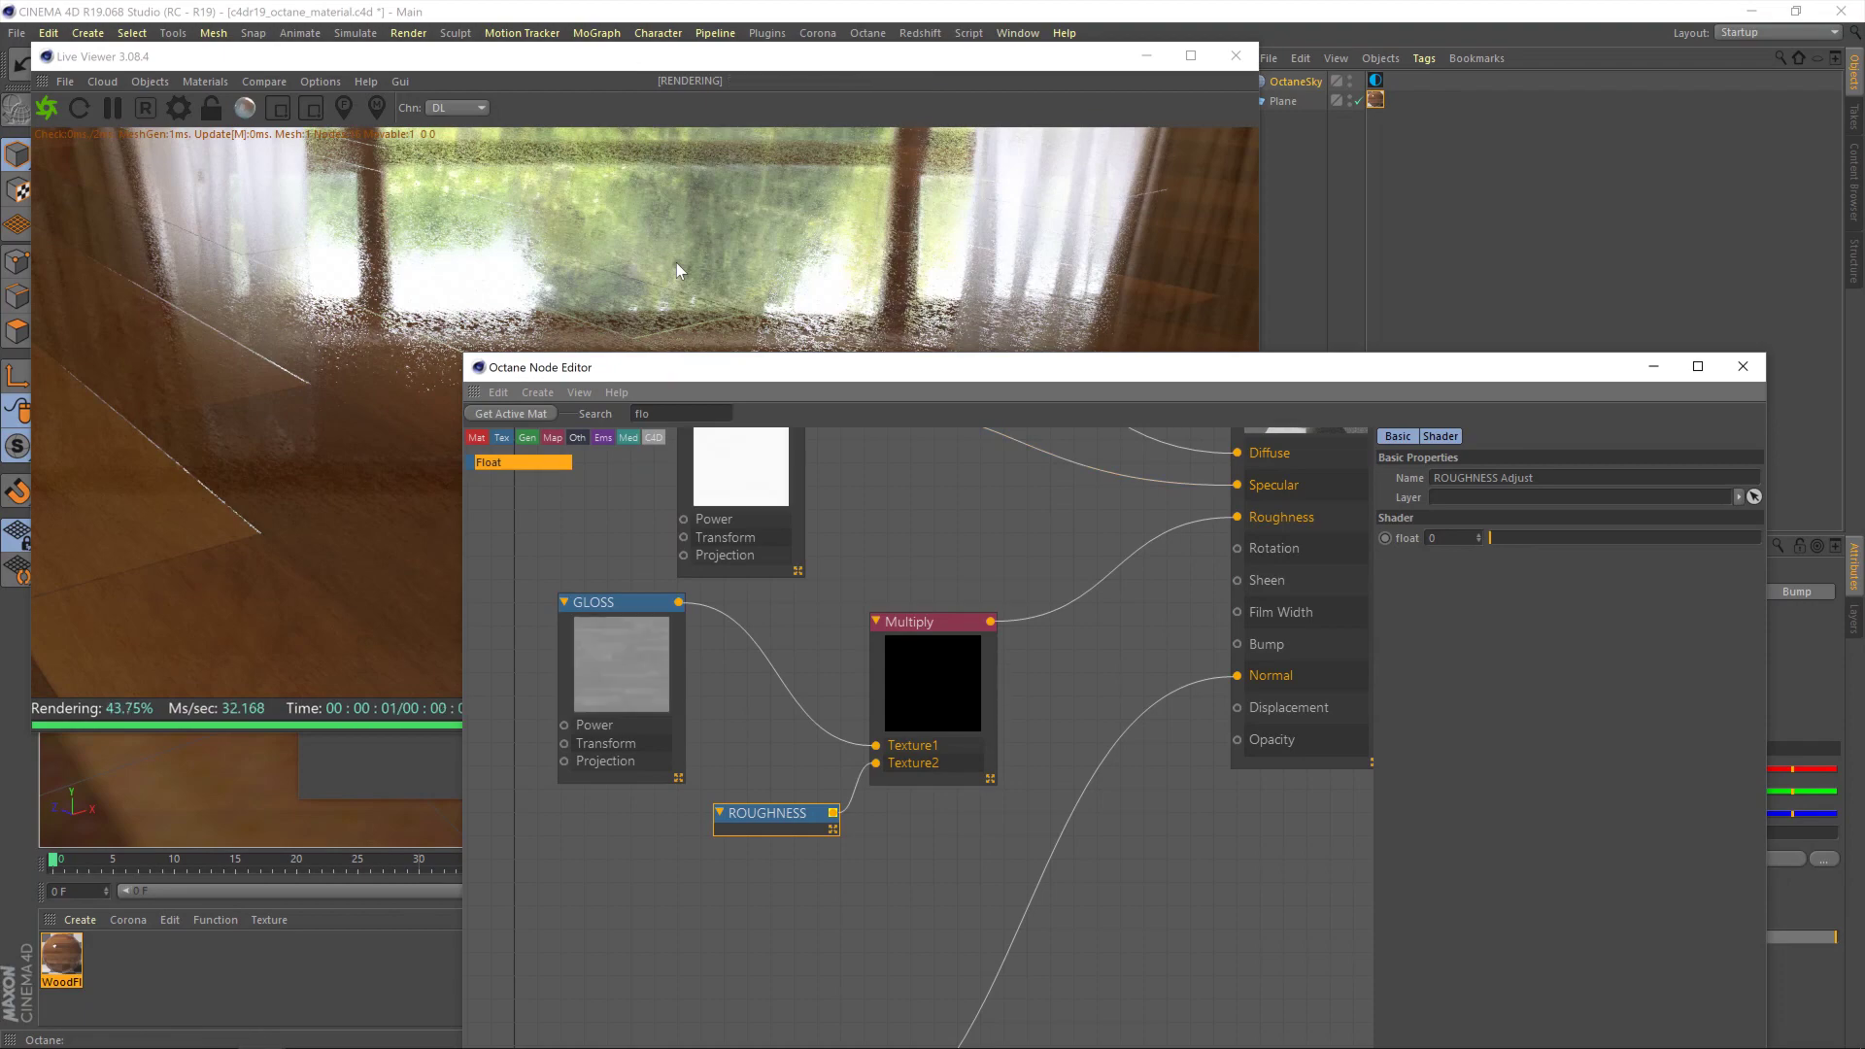
{"action": "left_click_drag", "start_coordinate": [1492, 538], "coordinate": [1793, 521]}
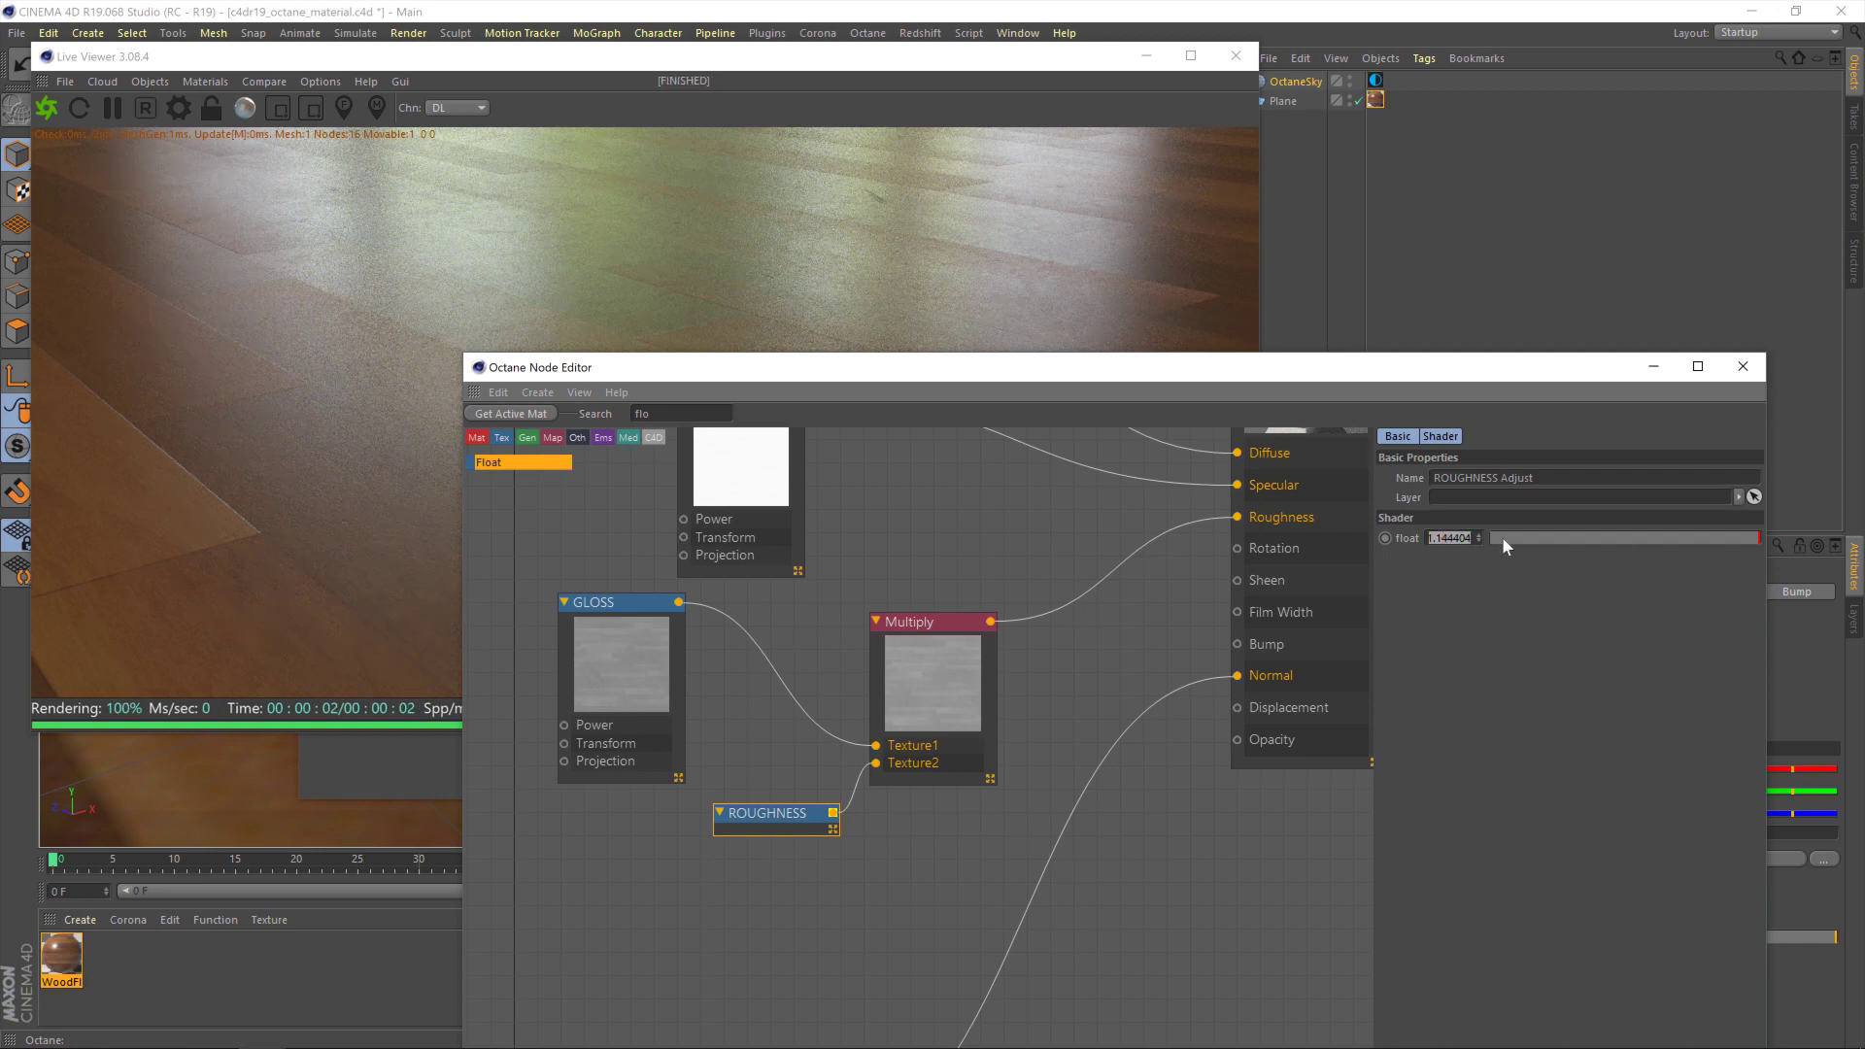
{"action": "type", "text": "0.7"}
{"action": "key", "text": "Return"}
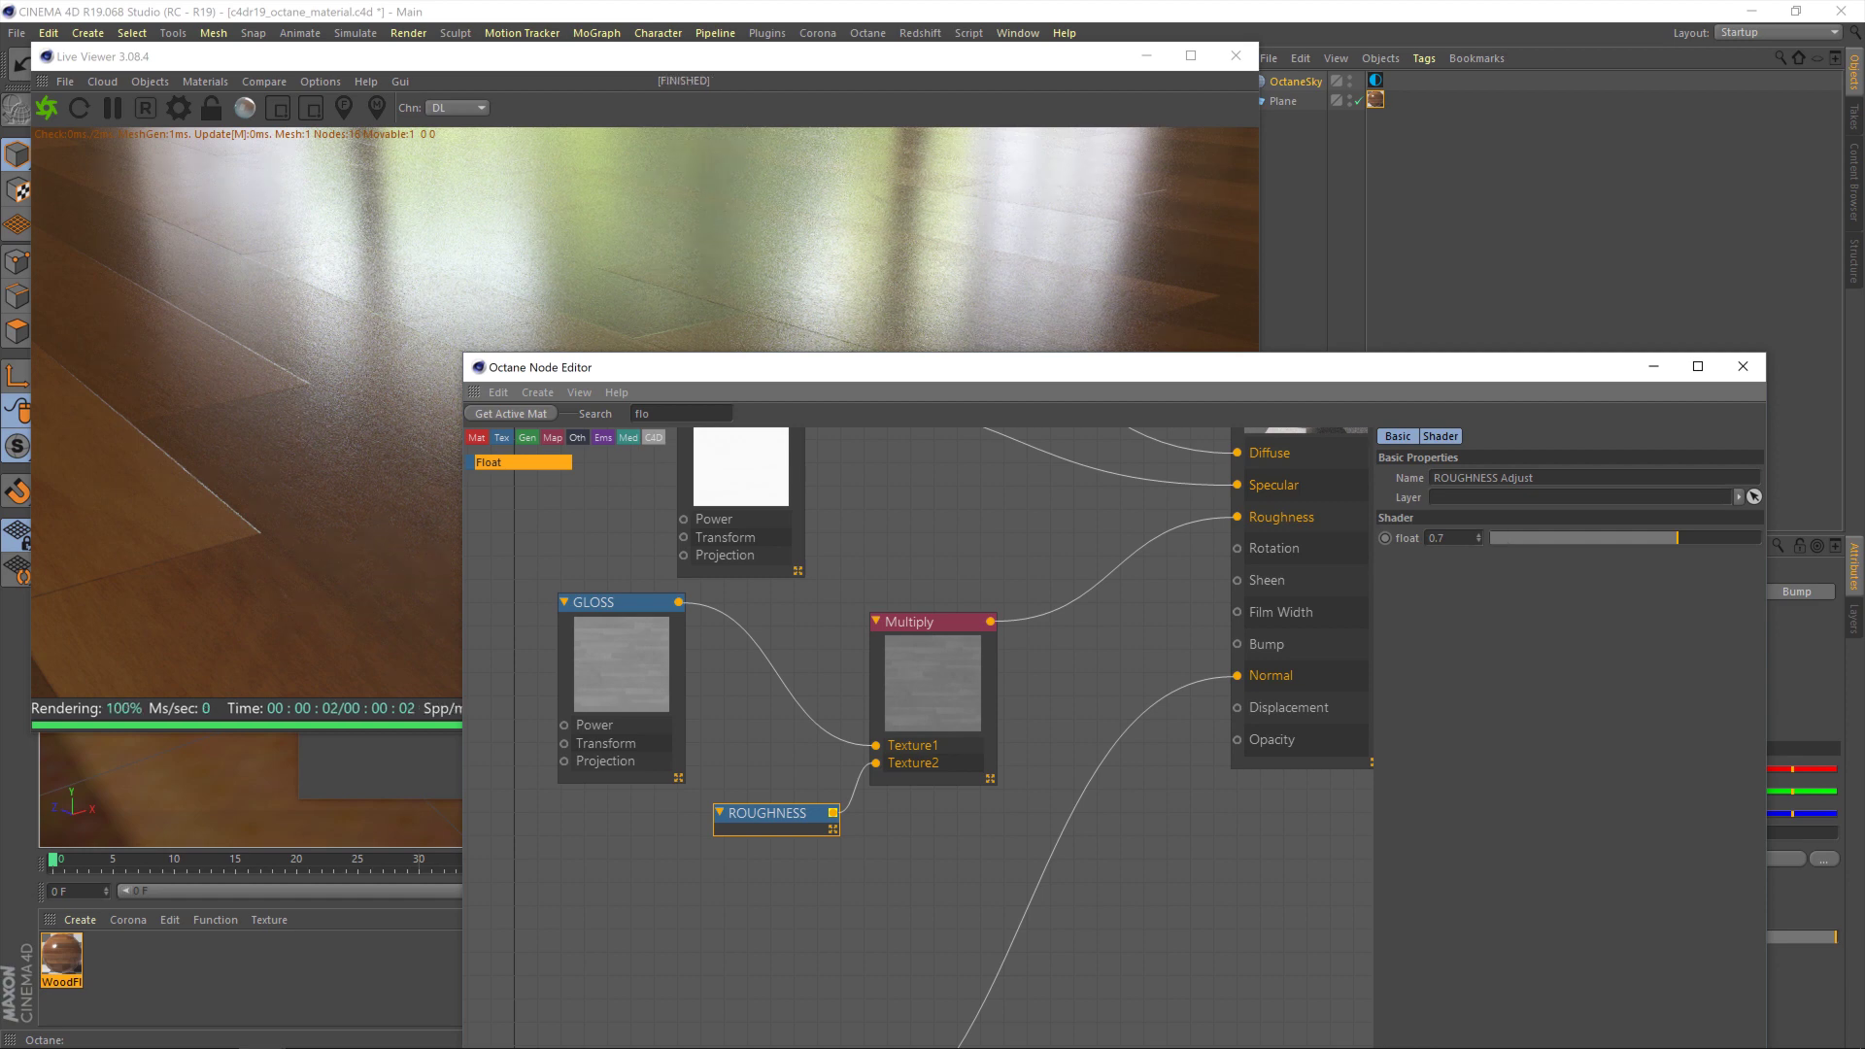
{"action": "scroll", "coordinate": [1035, 632], "scroll_direction": "down", "scroll_amount": 6}
{"action": "scroll", "coordinate": [1040, 651], "scroll_direction": "up", "scroll_amount": 3}
{"action": "scroll", "coordinate": [1042, 656], "scroll_direction": "down", "scroll_amount": 2}
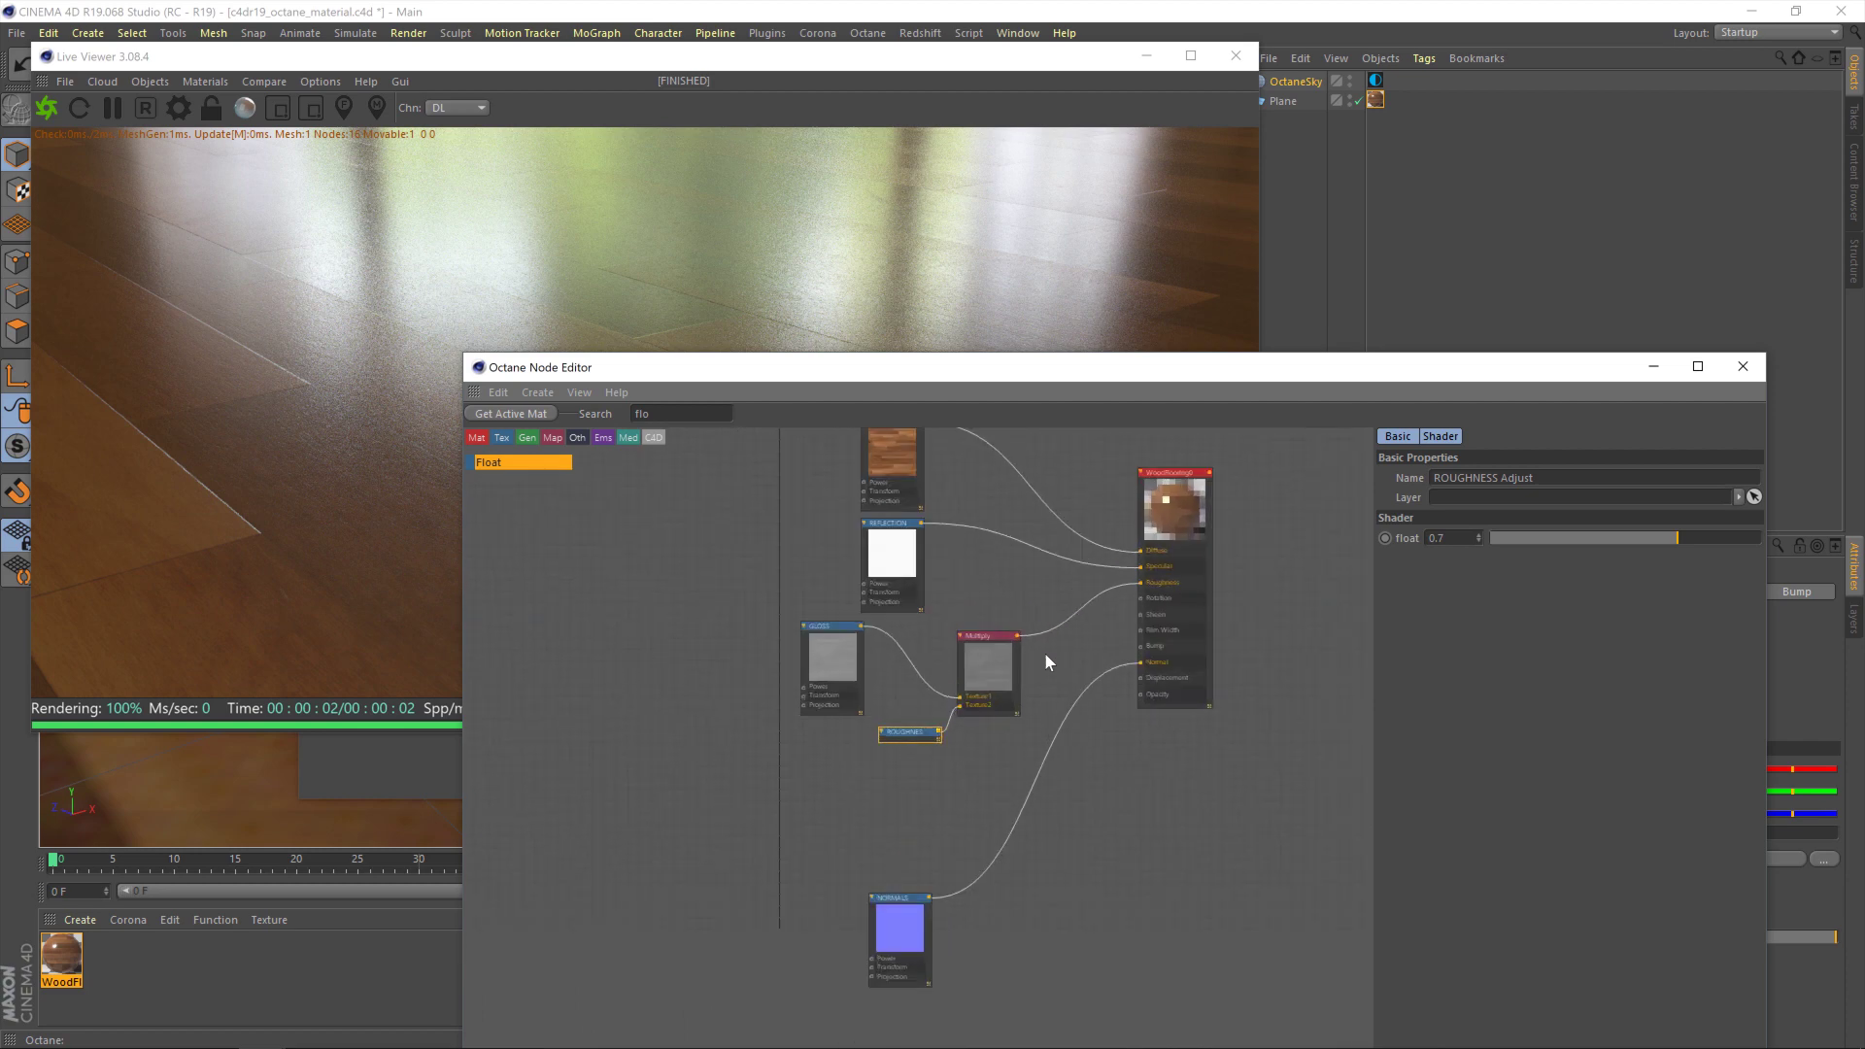
{"action": "left_click", "coordinate": [979, 47]}
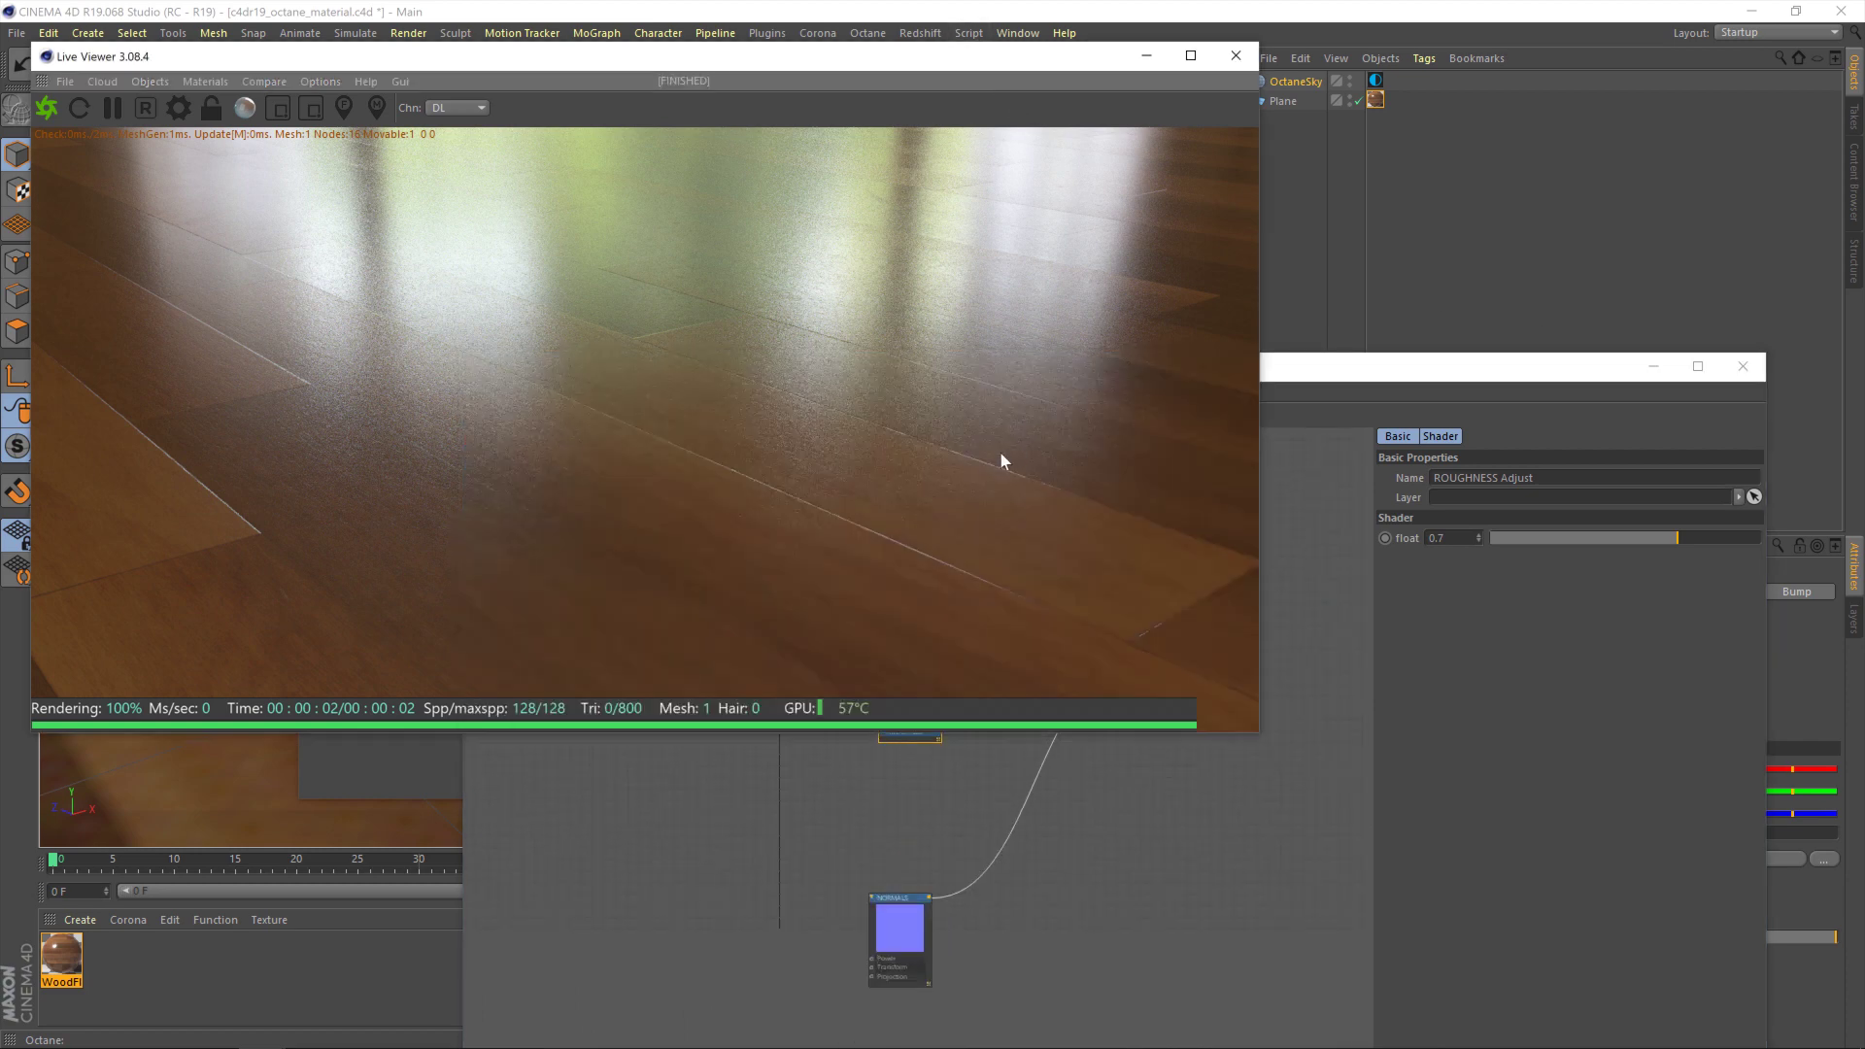